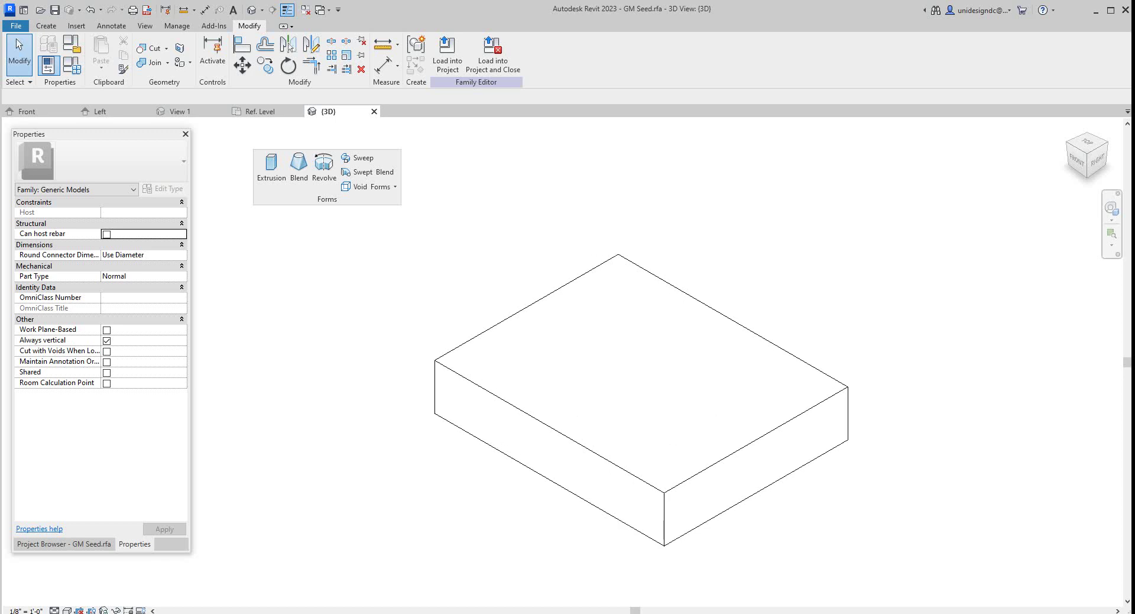
# Reposition the floating Forms panel beside the box model
pyautogui.moveTo(249, 177); pyautogui.dragTo(352, 247)
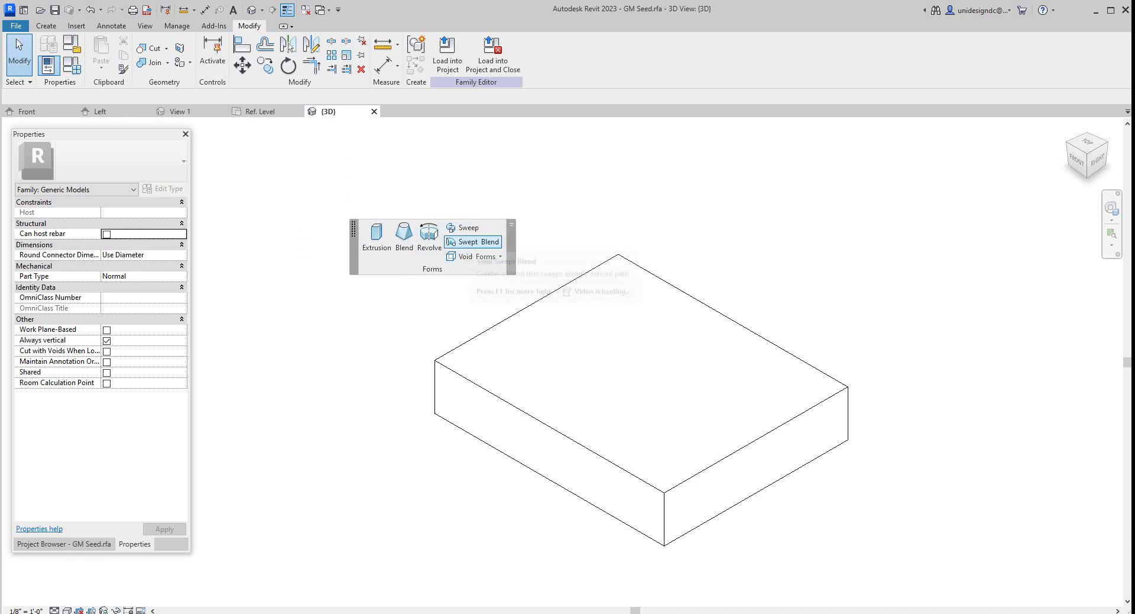
pyautogui.scroll(-3, 388, 281)
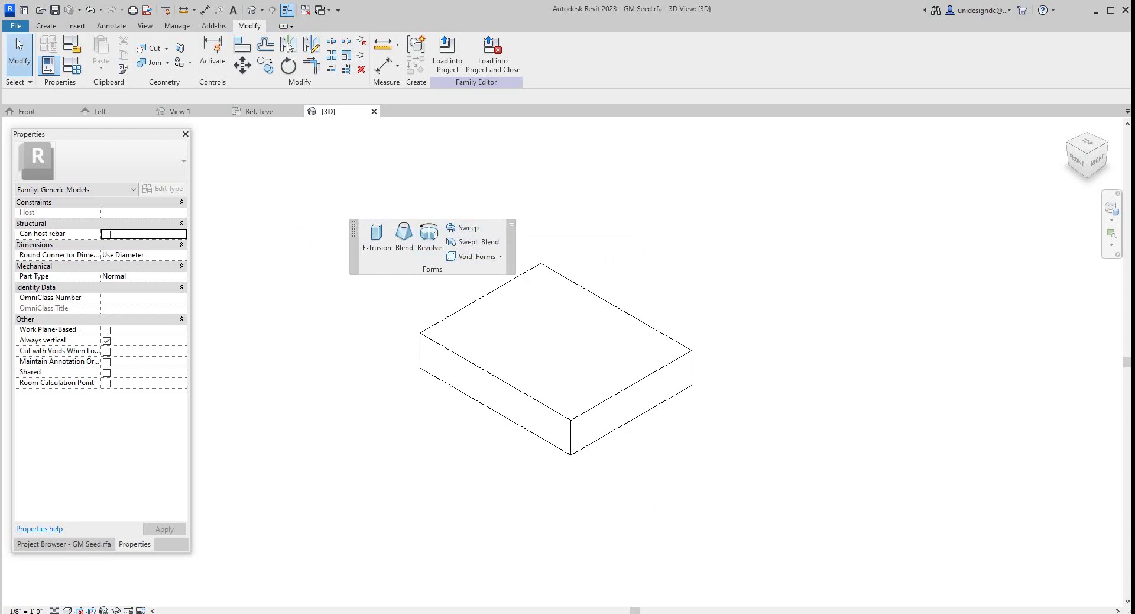
pyautogui.scroll(3, 447, 287)
pyautogui.scroll(1, 427, 288)
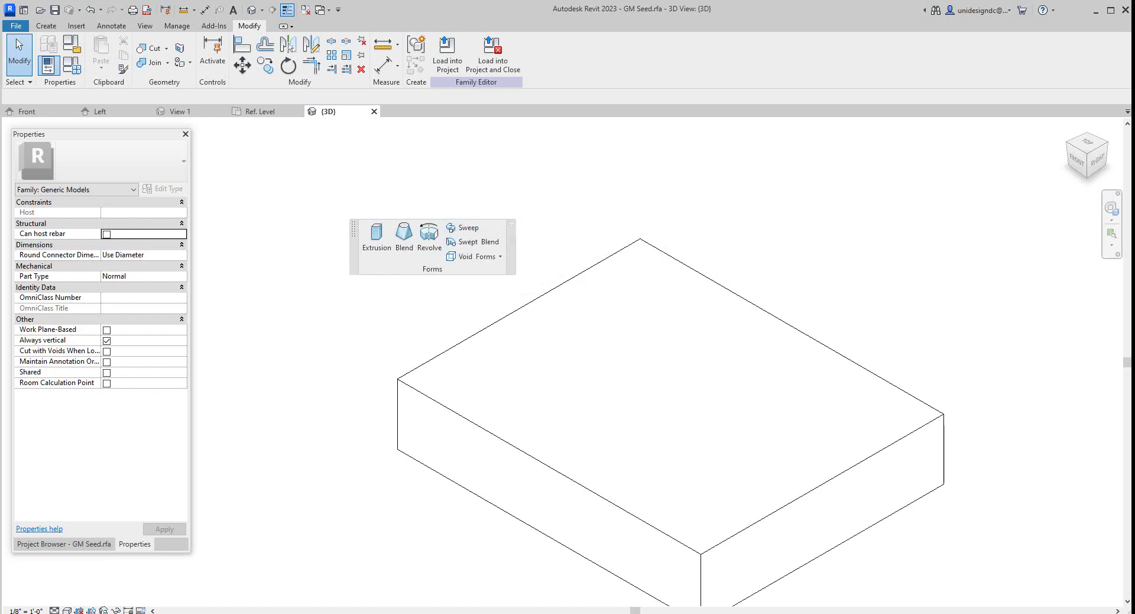
pyautogui.scroll(-1, 434, 196)
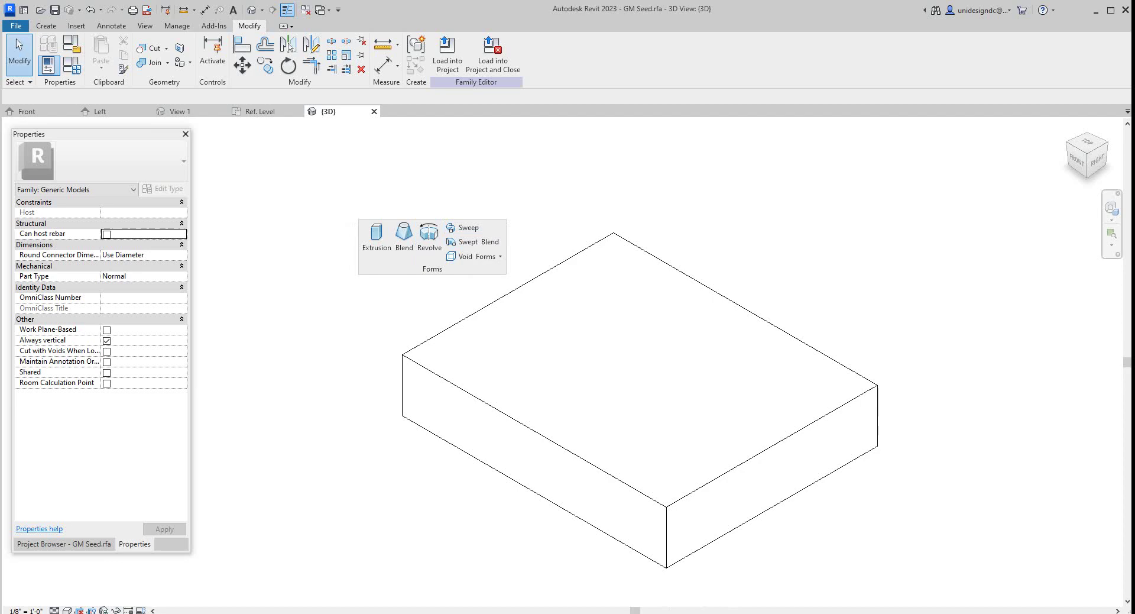
# Create a new family from the Profile.rft template in the English-Imperial template folder
pyautogui.click(16, 25)
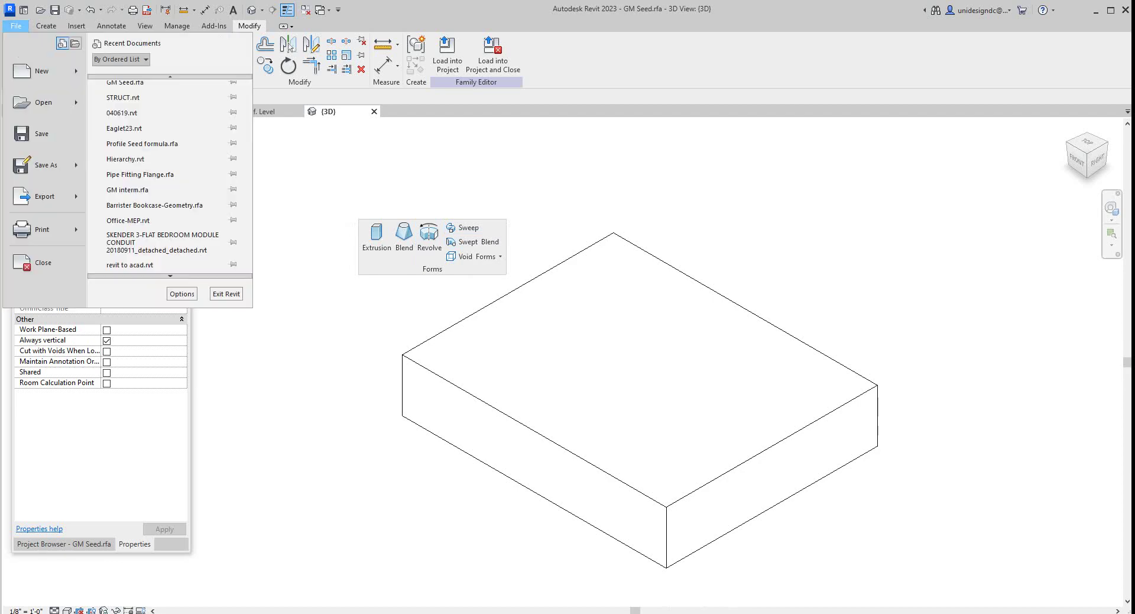
pyautogui.moveTo(45, 196)
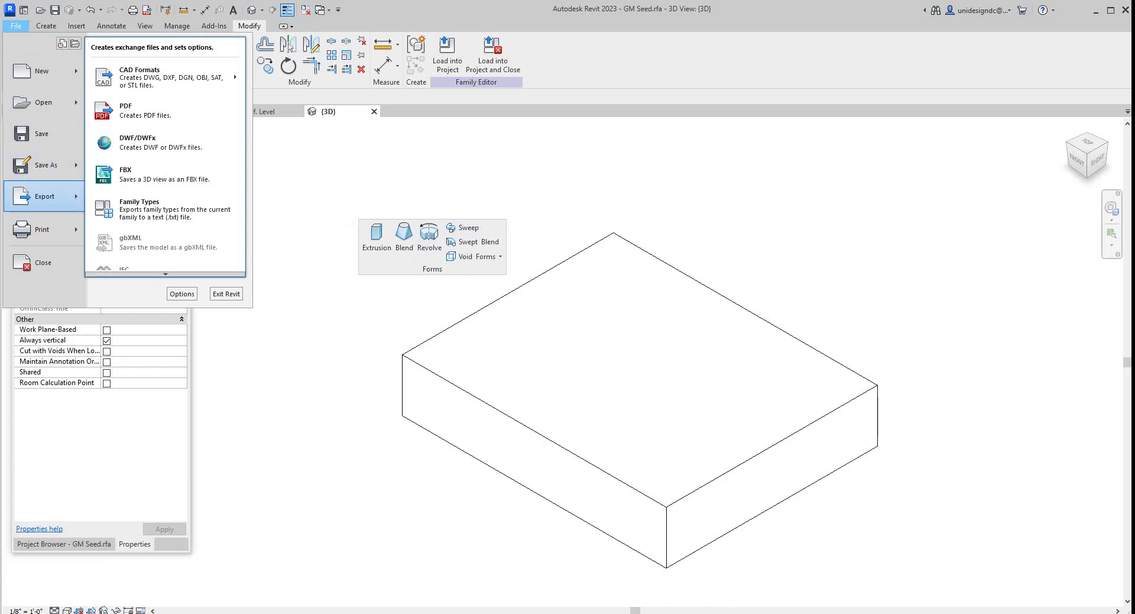
pyautogui.moveTo(42, 71)
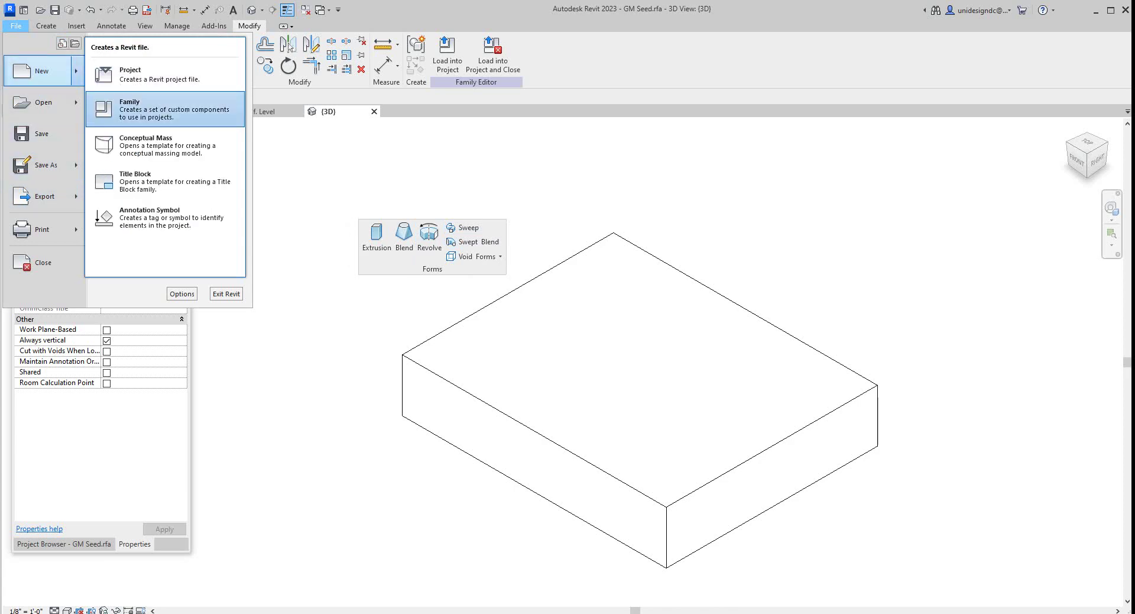
pyautogui.click(130, 107)
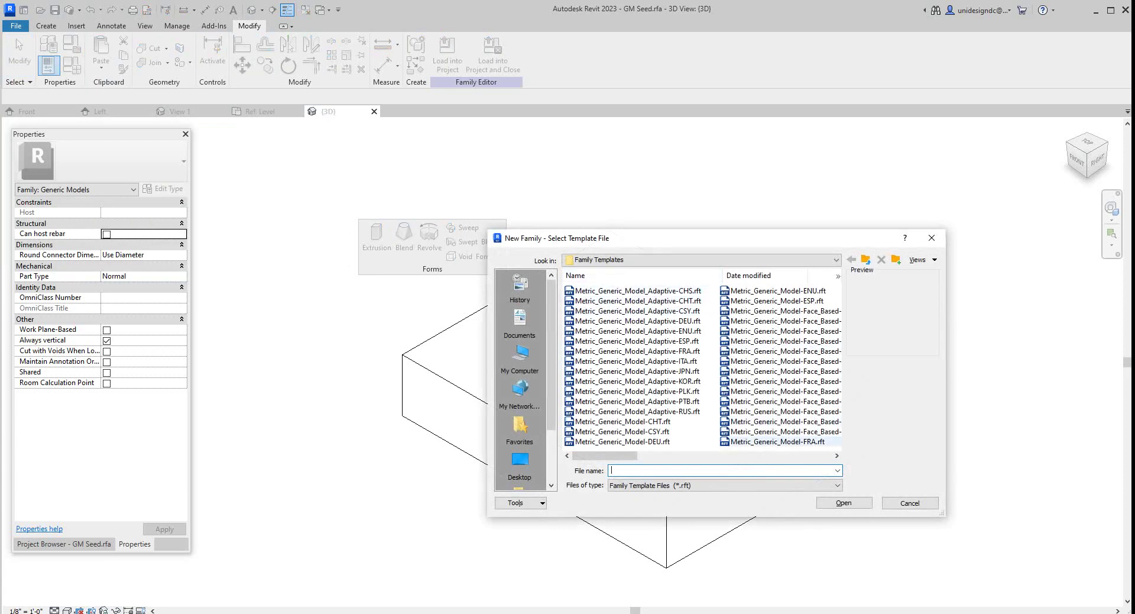
pyautogui.moveTo(609, 455); pyautogui.dragTo(747, 455)
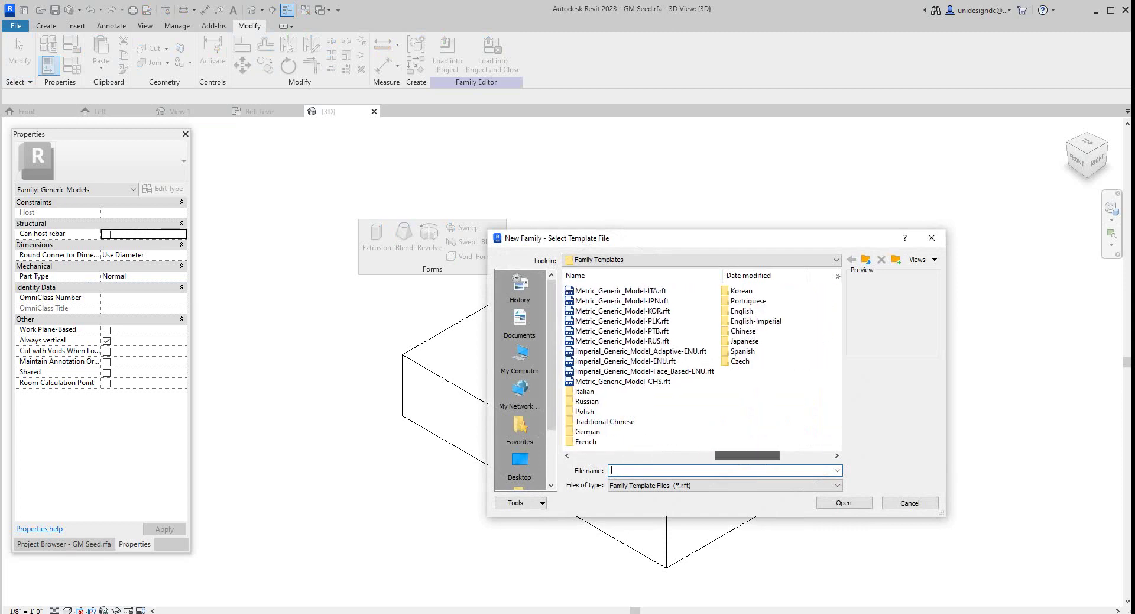
pyautogui.click(756, 321)
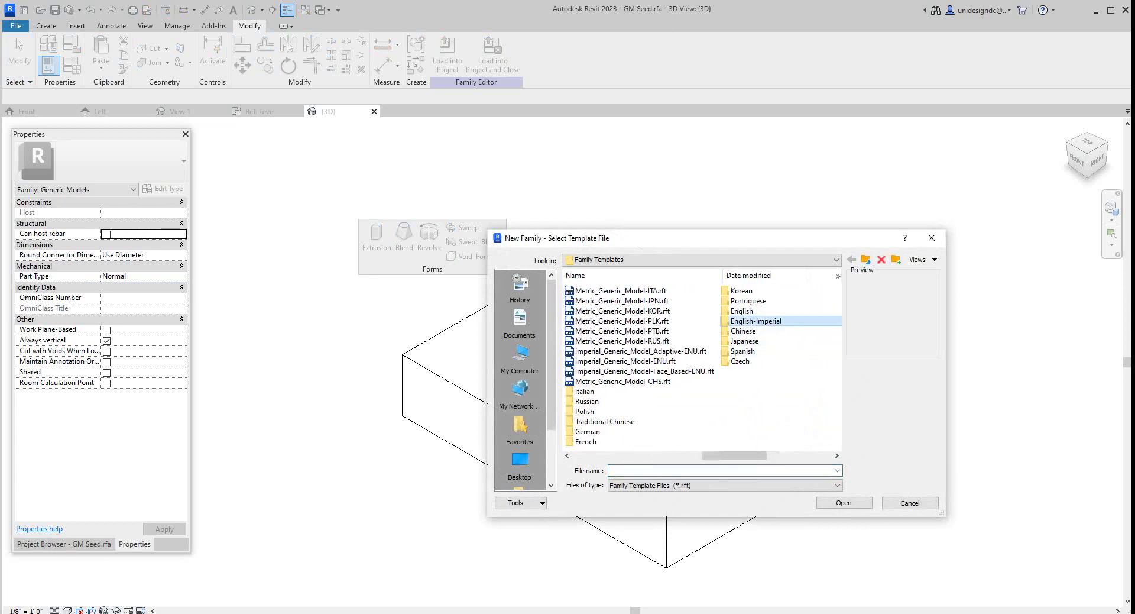
pyautogui.doubleClick(756, 321)
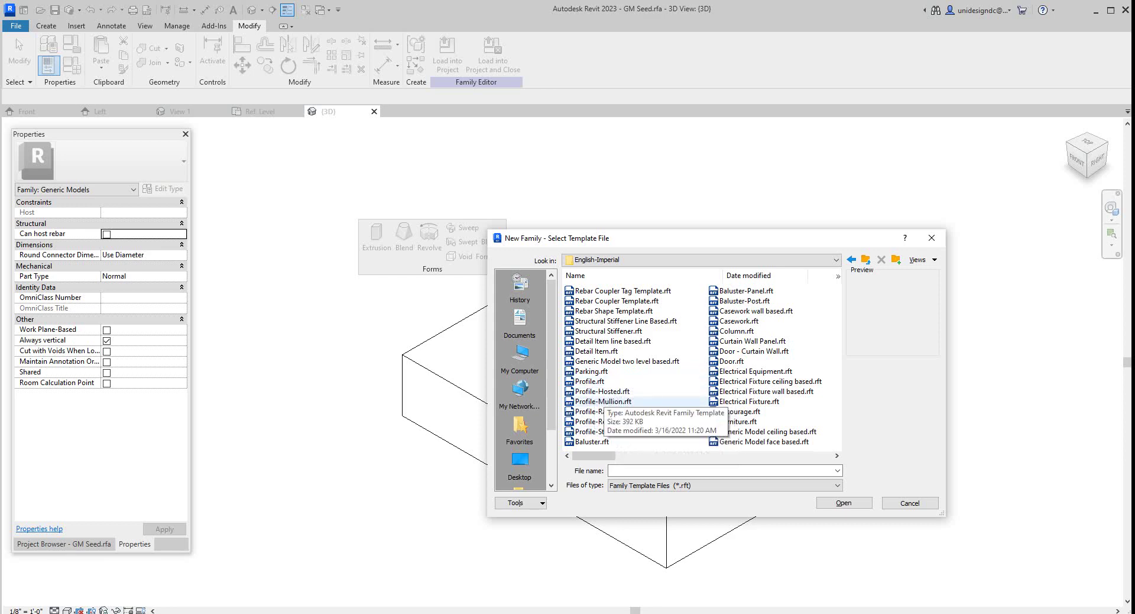
pyautogui.click(594, 381)
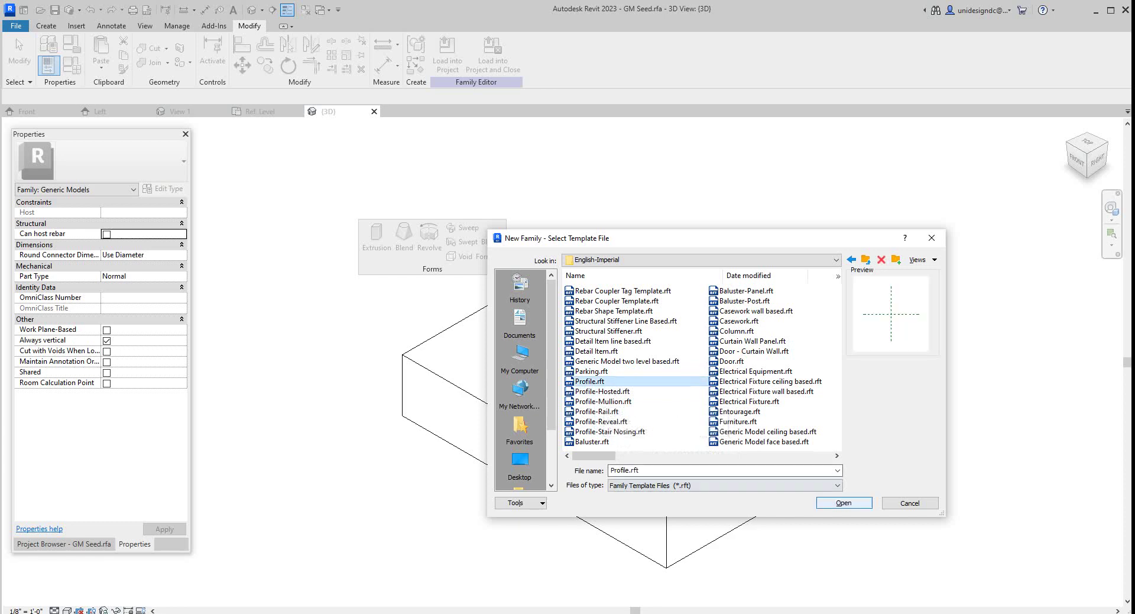
pyautogui.press('Return')
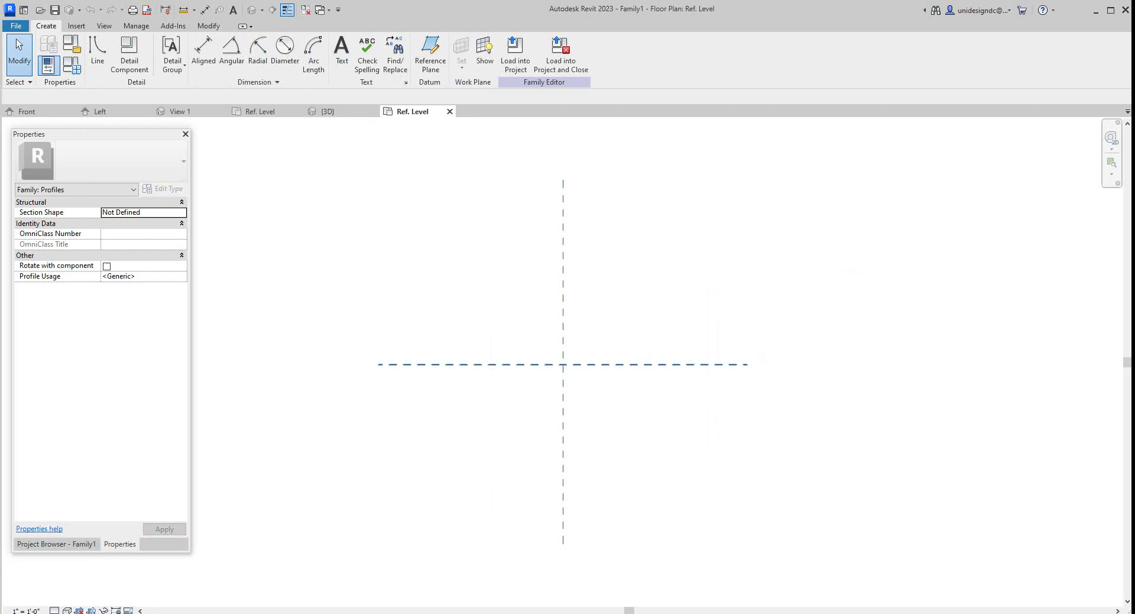
pyautogui.scroll(3, 587, 364)
pyautogui.scroll(-3, 473, 355)
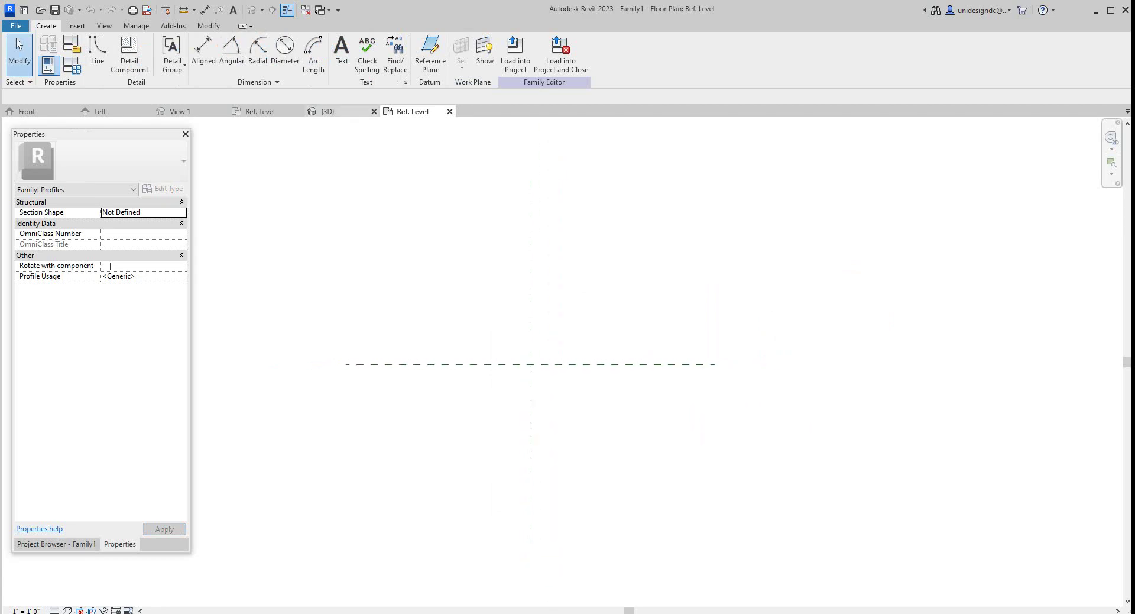
# Tile all open views of both families, activate the profile family's Ref. Level view and return to tabbed views
pyautogui.click(327, 111)
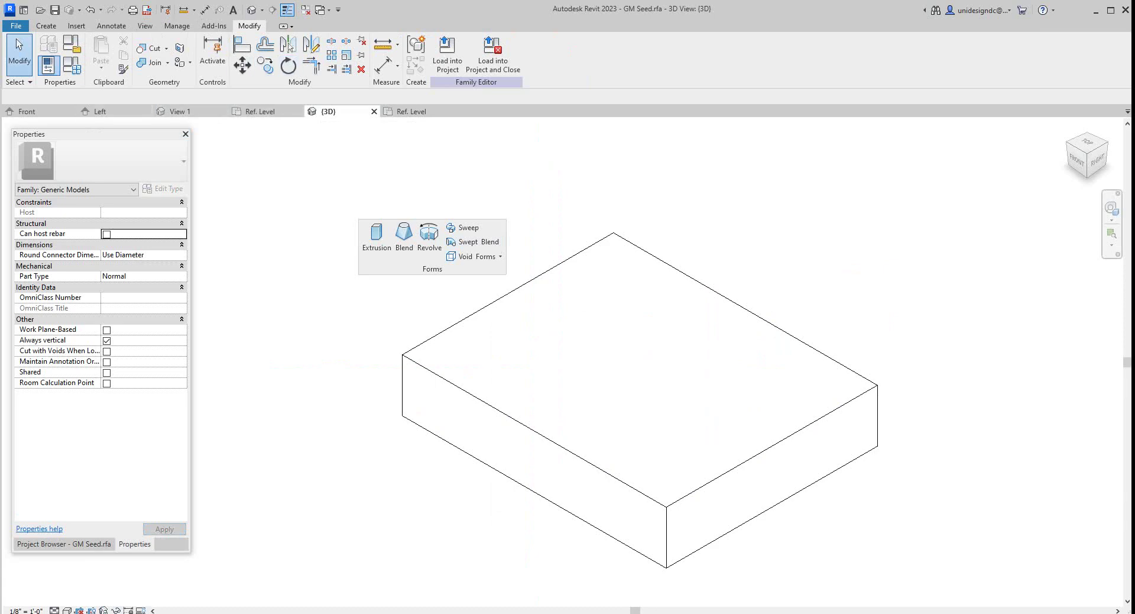
pyautogui.press('w')
pyautogui.press('t')
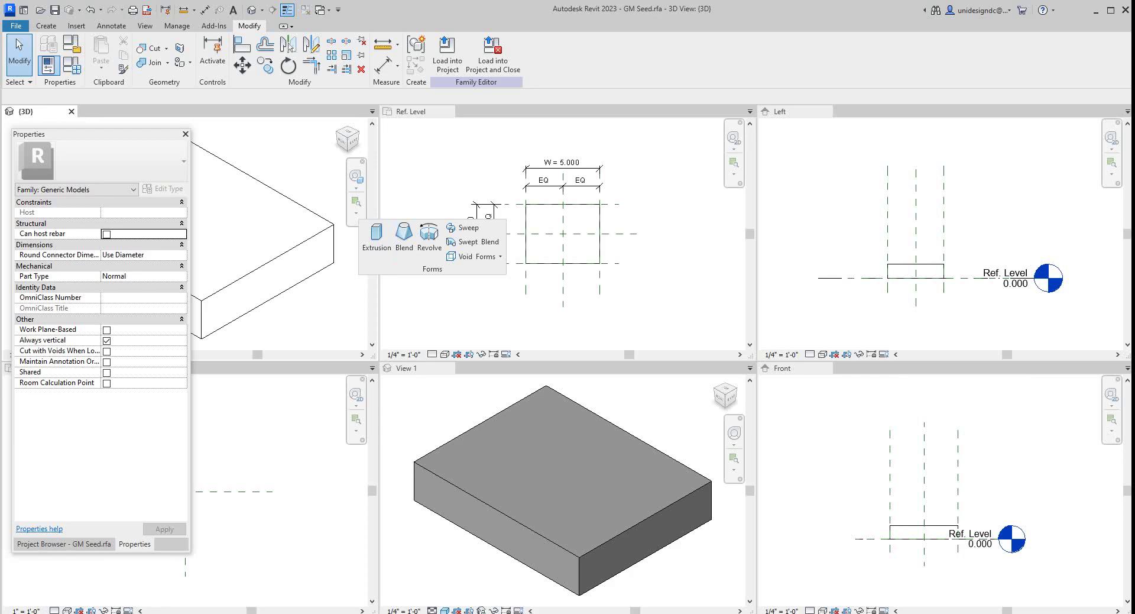
pyautogui.click(266, 443)
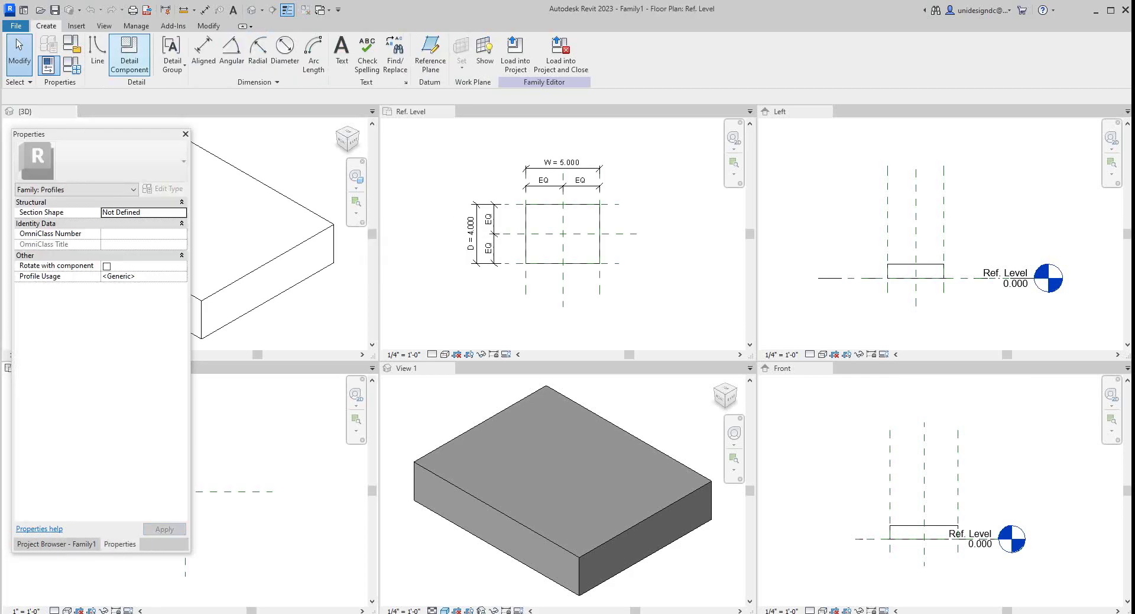
pyautogui.click(104, 26)
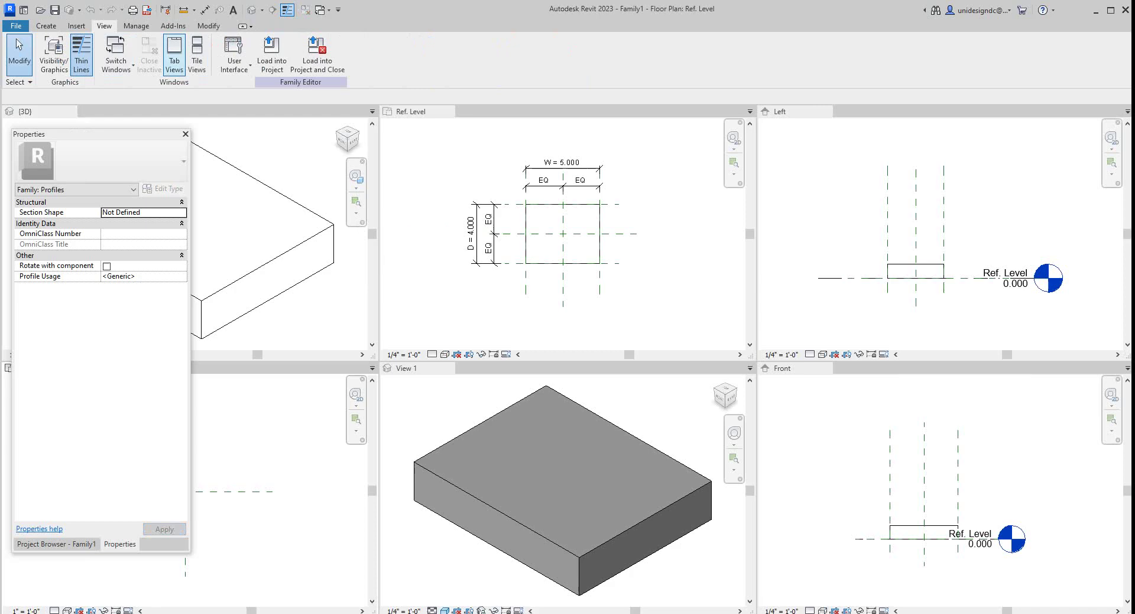
pyautogui.click(174, 55)
pyautogui.click(174, 53)
# Draw vertical reference planes on both sides of the center plane, about 5 3/8" to its left and 4 3/4" to its right
pyautogui.scroll(-1, 299, 218)
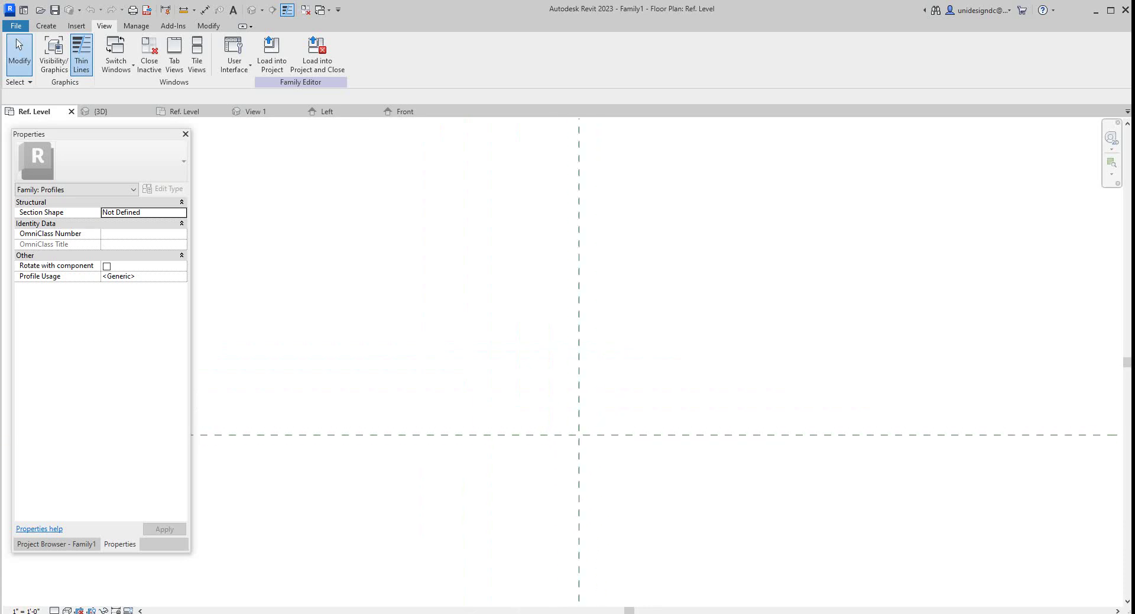
pyautogui.scroll(-2, 442, 396)
pyautogui.rightClick(534, 300)
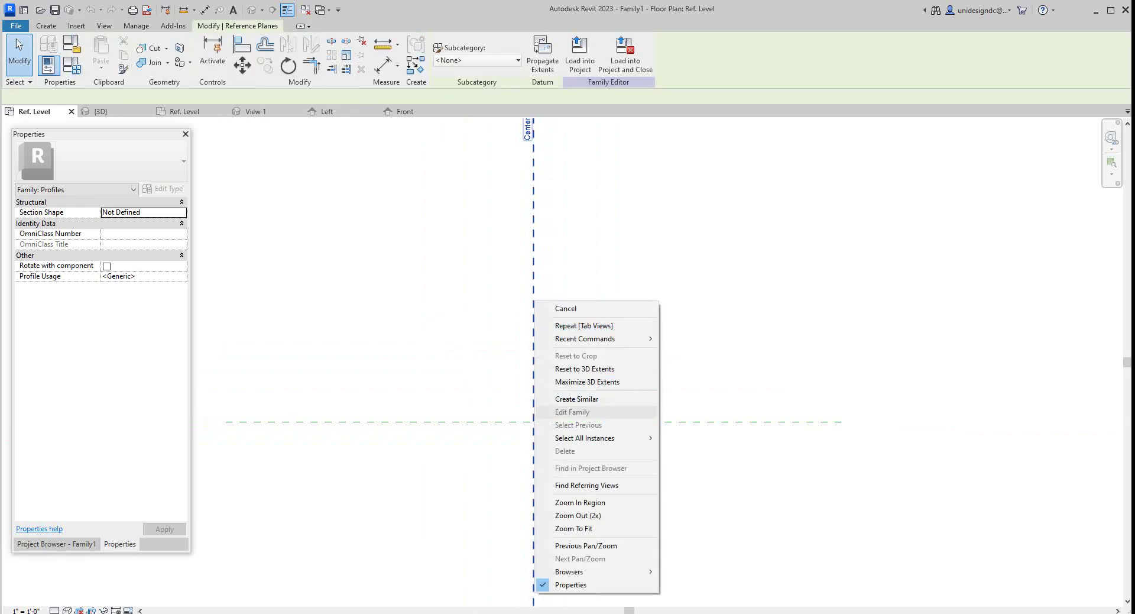
pyautogui.click(559, 397)
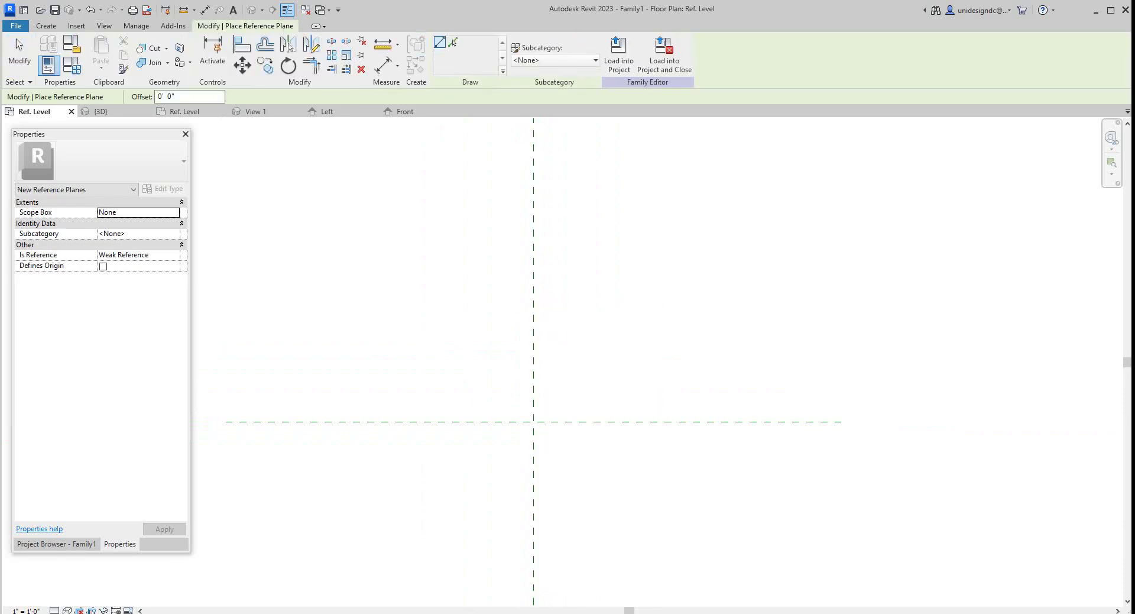
pyautogui.click(477, 179)
pyautogui.click(478, 596)
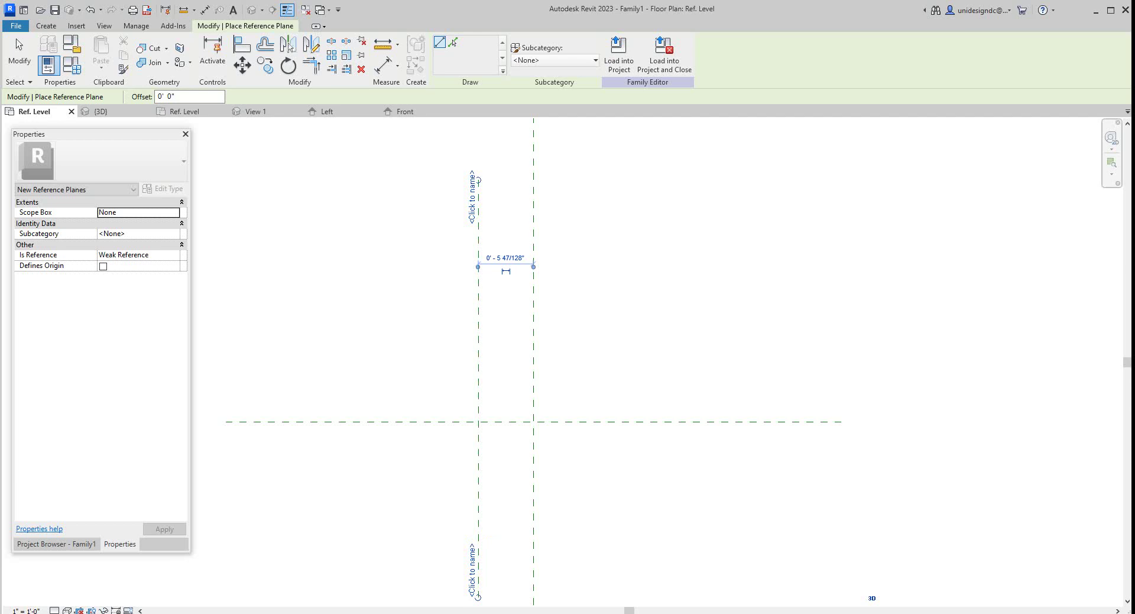
pyautogui.click(582, 180)
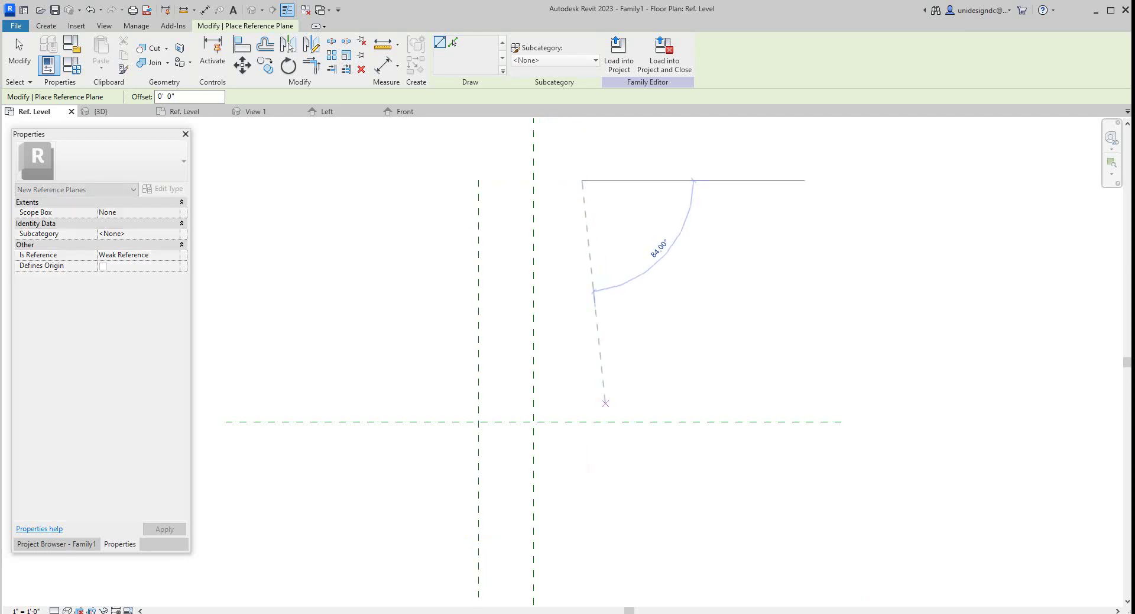
pyautogui.scroll(-2, 576, 559)
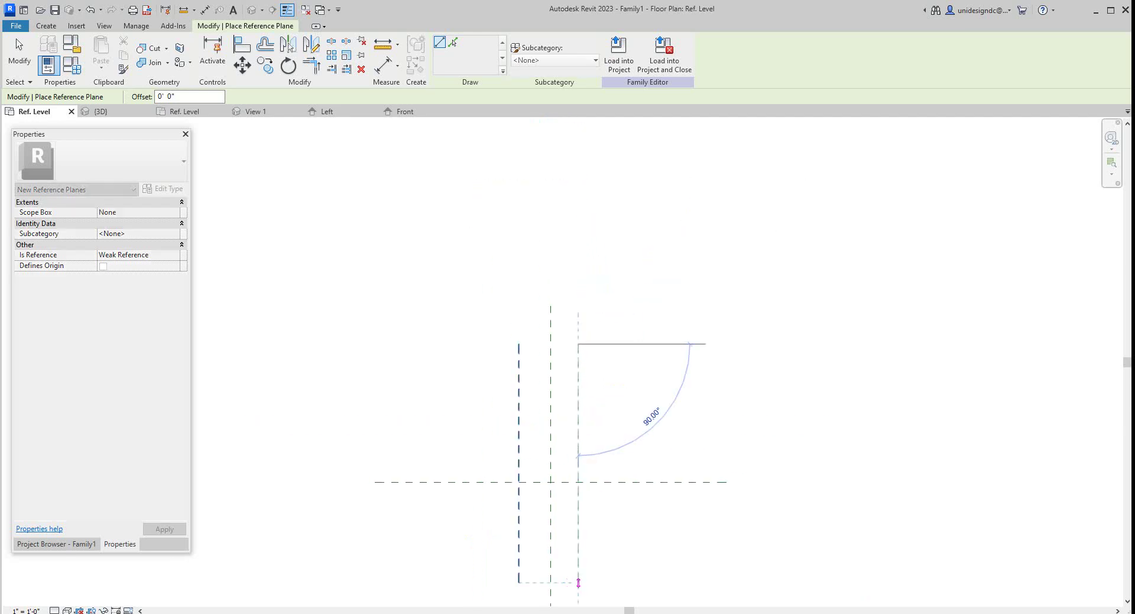
pyautogui.click(578, 576)
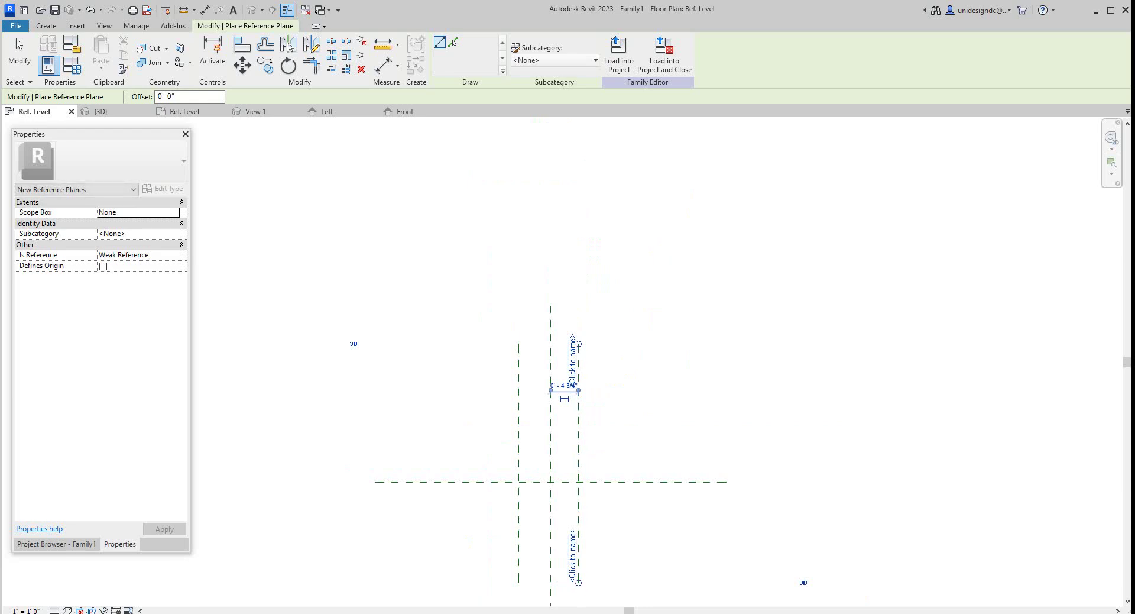
# Draw horizontal reference planes about 9 7/8" above and 10" below the horizontal center plane
pyautogui.scroll(1, 578, 423)
pyautogui.scroll(1, 593, 417)
pyautogui.scroll(-1, 528, 419)
pyautogui.click(426, 425)
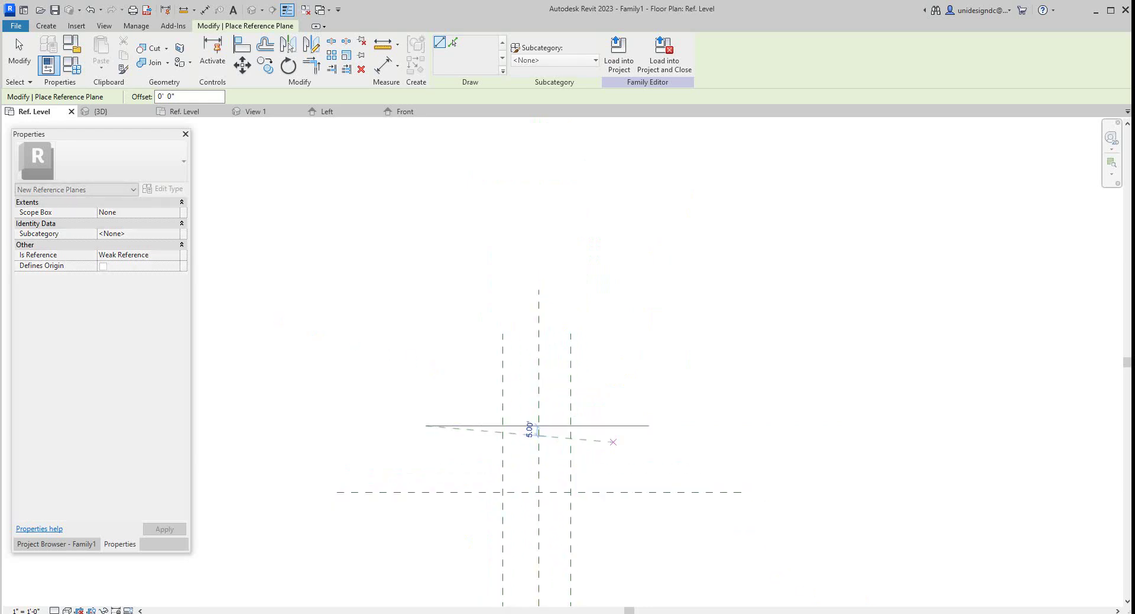
pyautogui.click(649, 425)
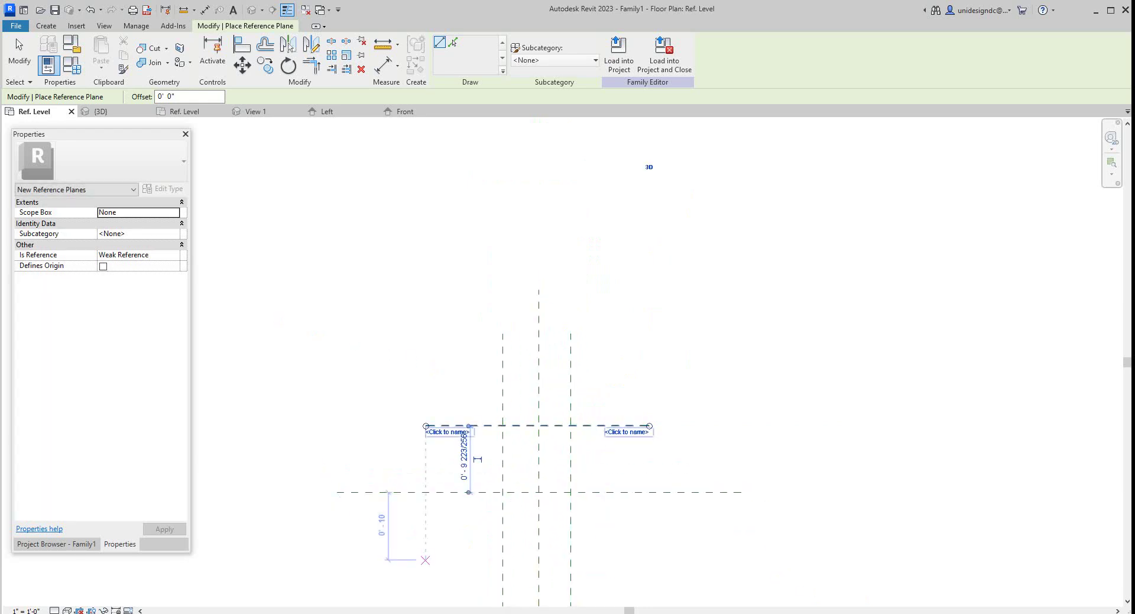
pyautogui.click(426, 559)
pyautogui.click(628, 559)
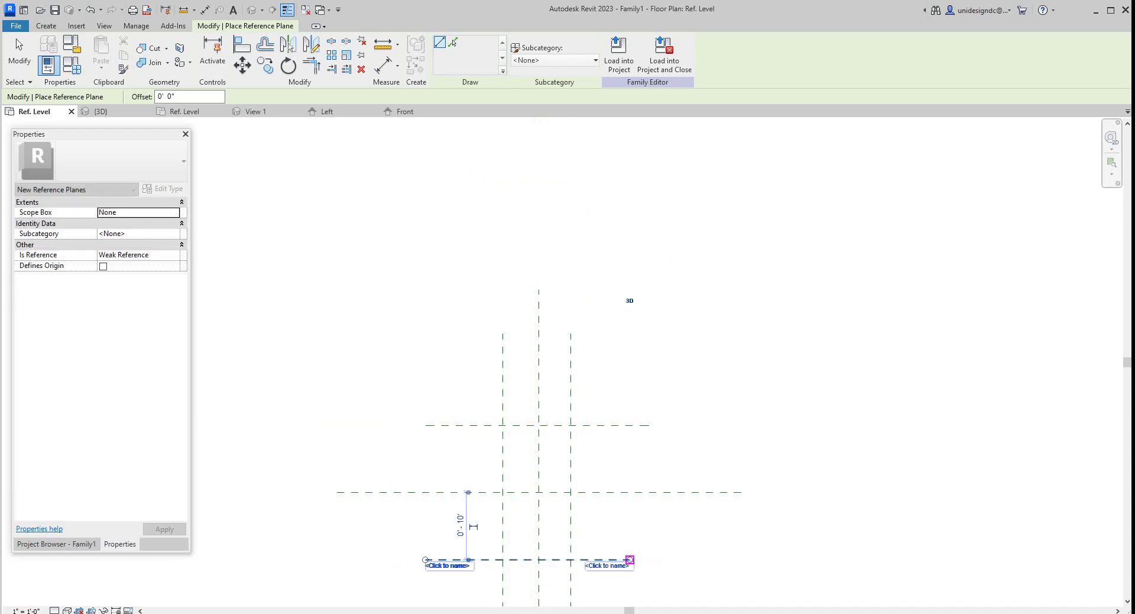
# Place a continuous aligned dimension across the three horizontal reference planes, left of the vertical planes
pyautogui.scroll(-2, 623, 398)
pyautogui.scroll(-1, 530, 363)
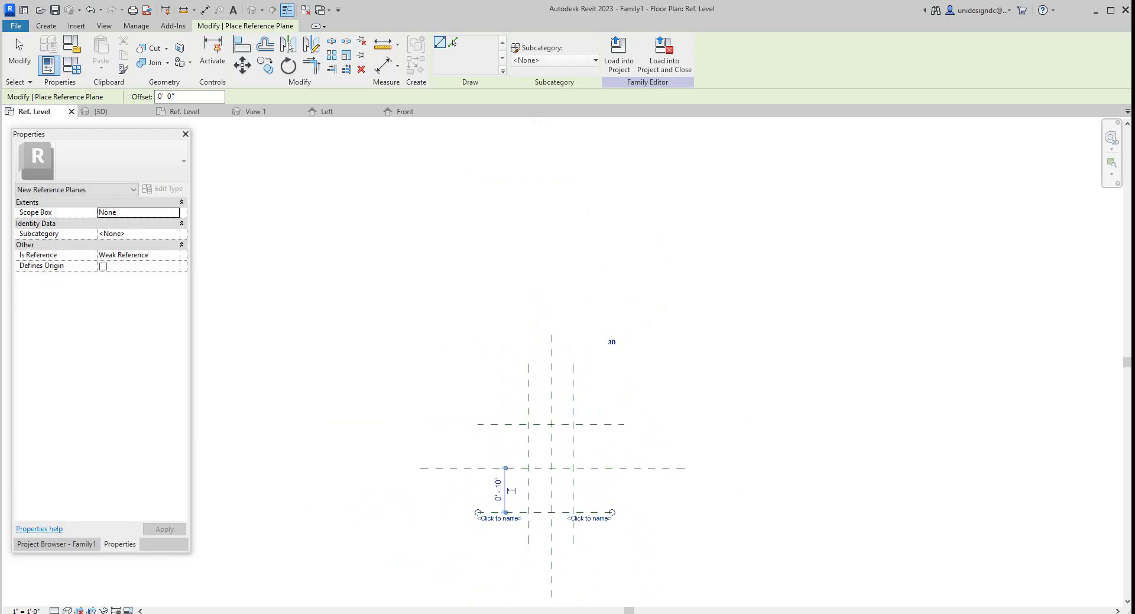
pyautogui.click(382, 65)
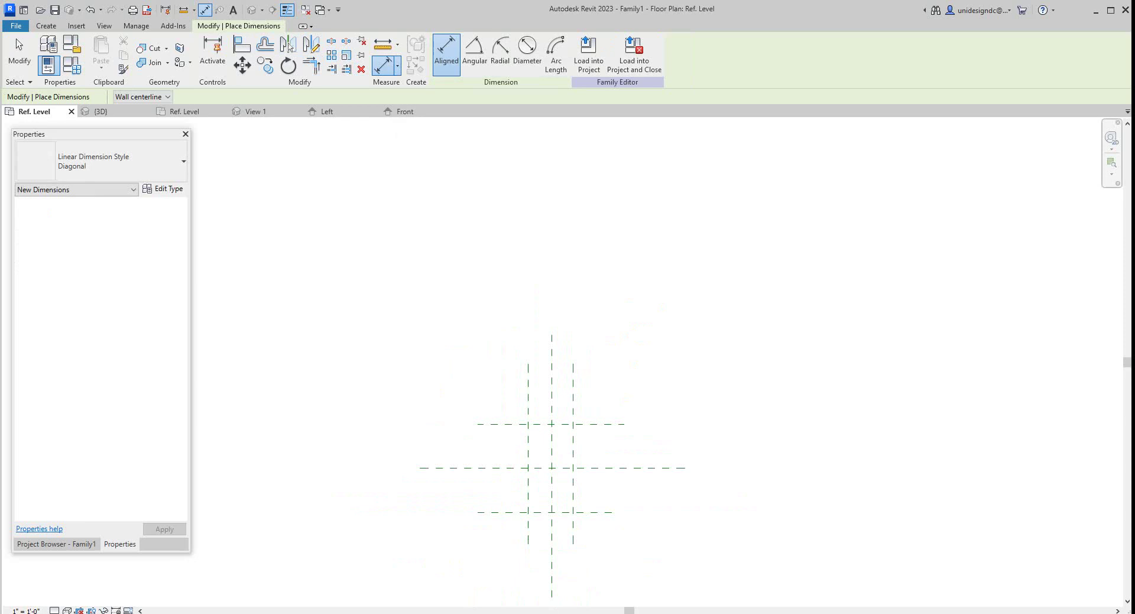
pyautogui.click(497, 424)
pyautogui.click(497, 467)
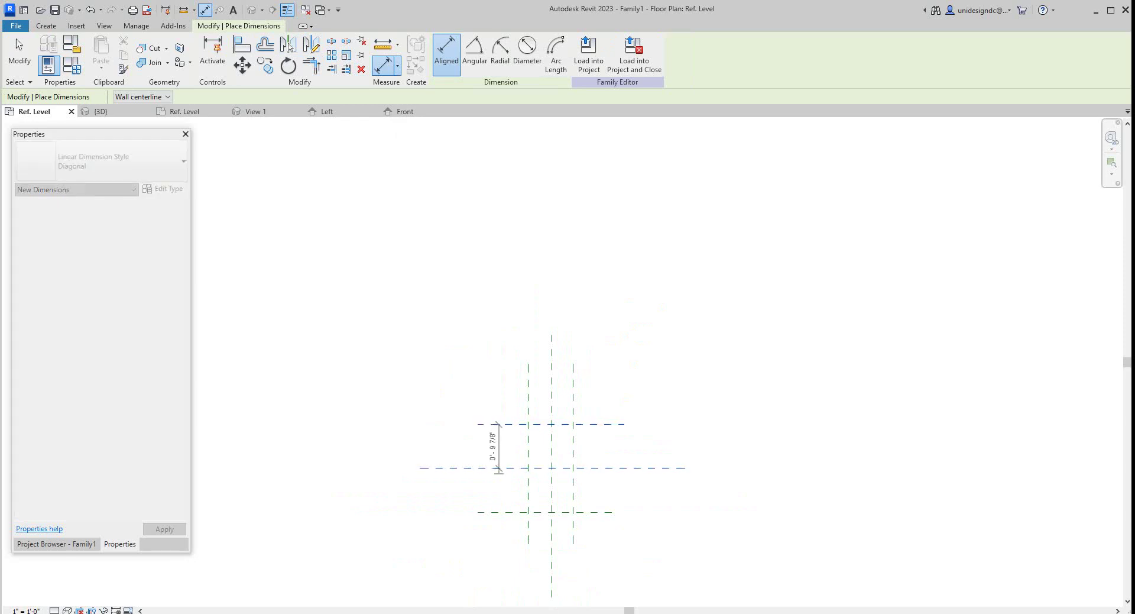
pyautogui.click(507, 512)
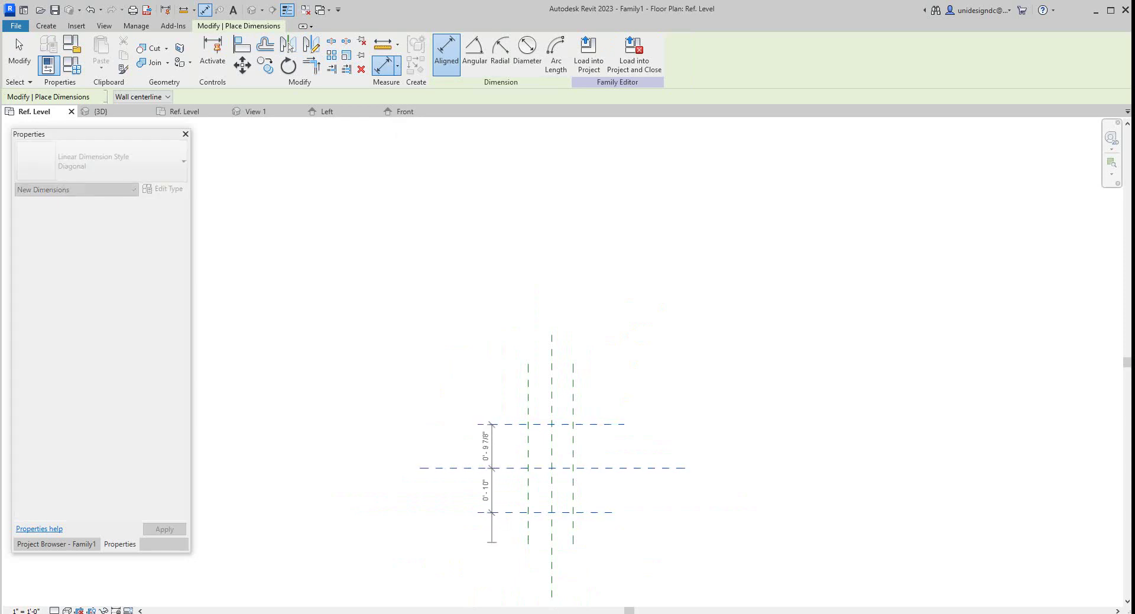
pyautogui.click(493, 540)
# Dimension the three vertical reference planes in one aligned string and constrain the segments as equal
pyautogui.click(528, 402)
pyautogui.click(552, 402)
pyautogui.click(572, 402)
pyautogui.click(585, 400)
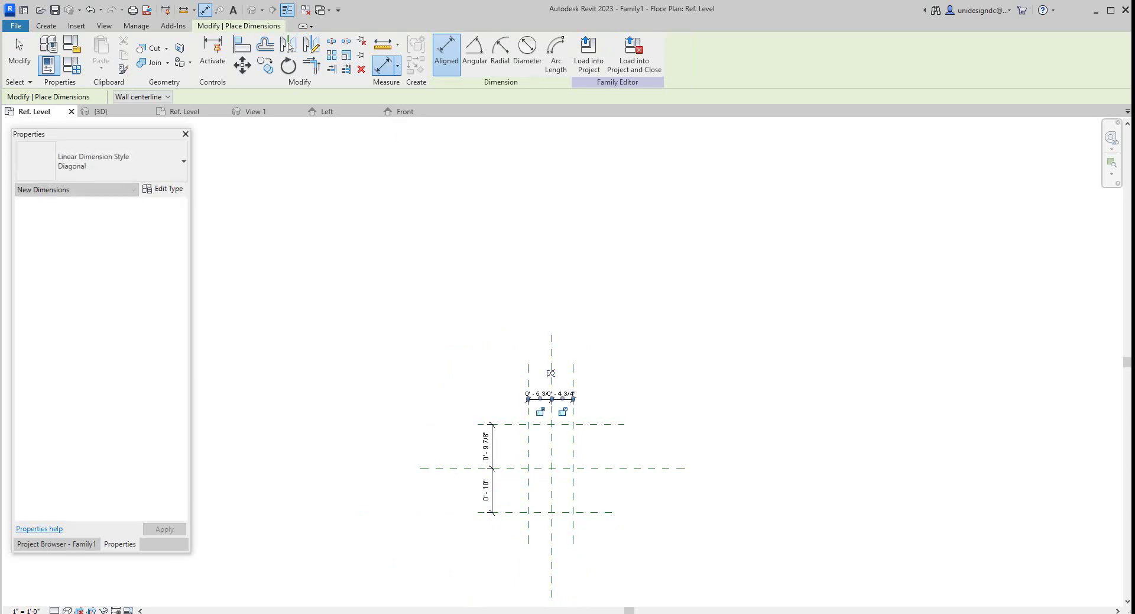
pyautogui.click(550, 373)
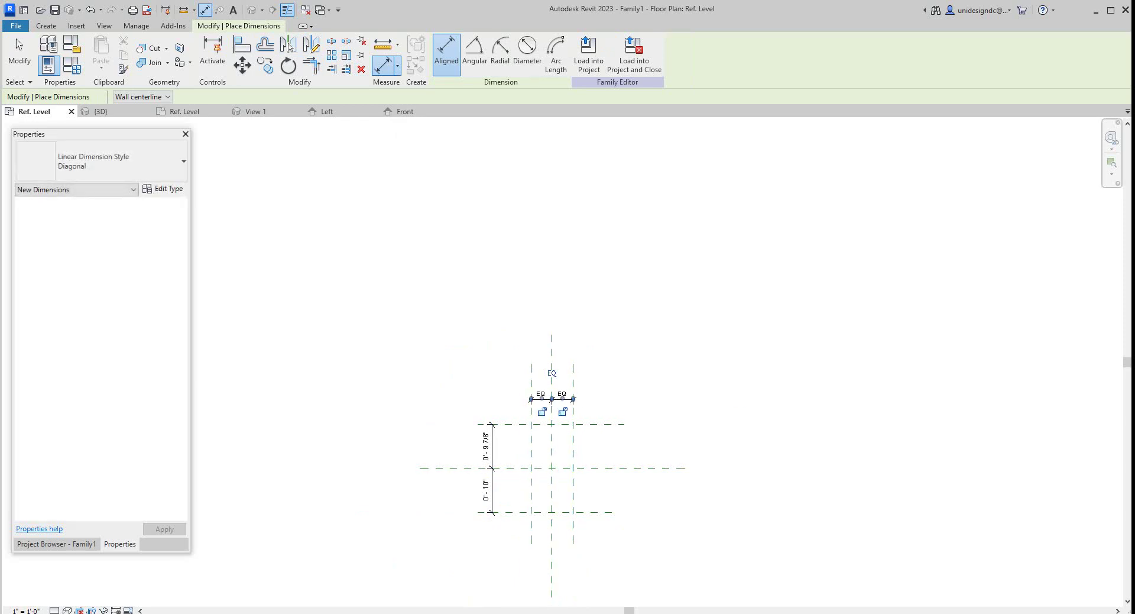
pyautogui.press('Escape')
pyautogui.rightClick(499, 452)
pyautogui.click(514, 459)
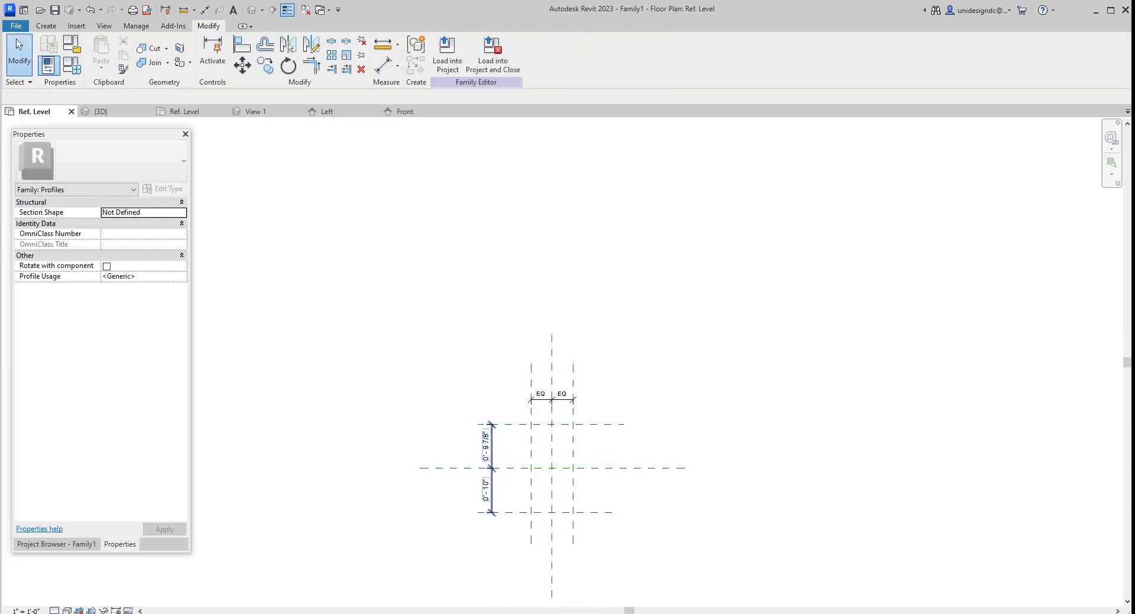
# Constrain the segments of the dimension string across the three horizontal reference planes as equal
pyautogui.click(492, 457)
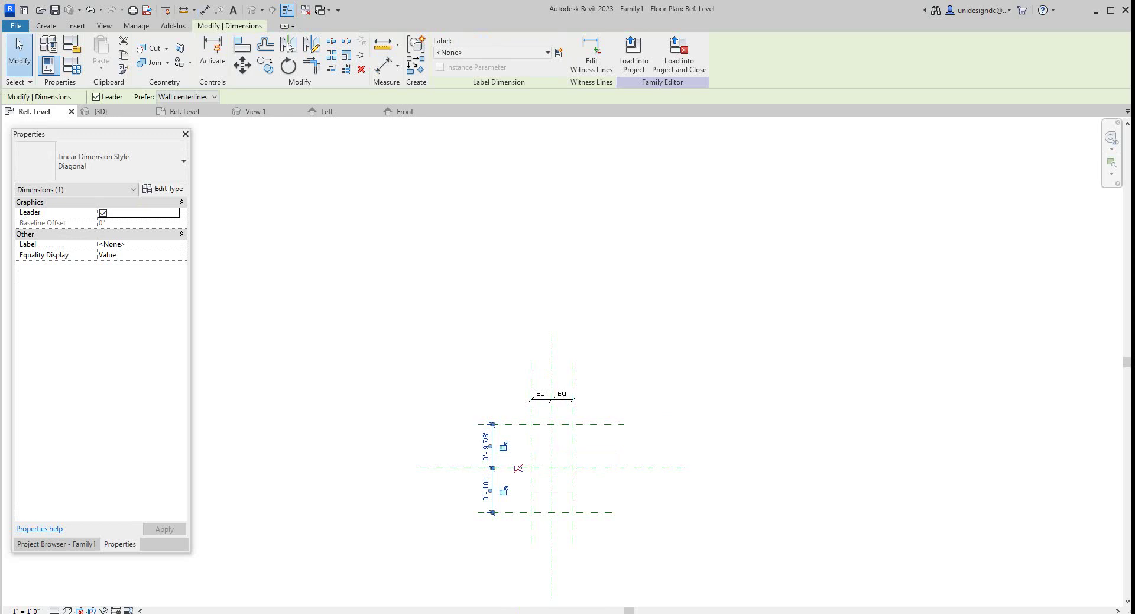
pyautogui.click(518, 468)
pyautogui.scroll(3, 545, 480)
pyautogui.scroll(2, 537, 434)
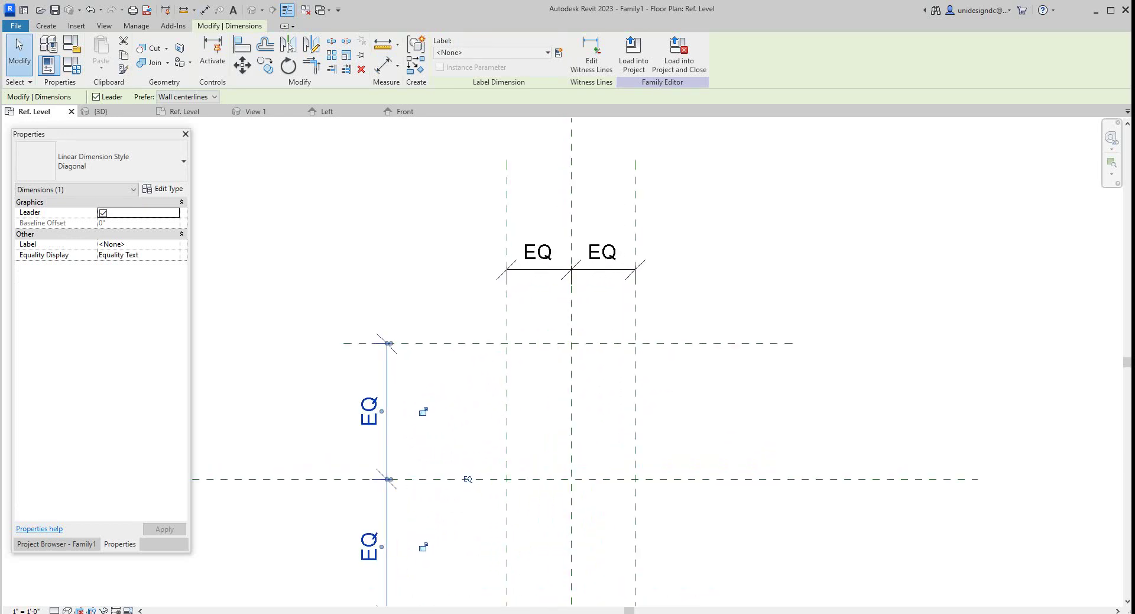
pyautogui.scroll(-3, 536, 423)
pyautogui.scroll(1, 555, 446)
pyautogui.scroll(1, 556, 447)
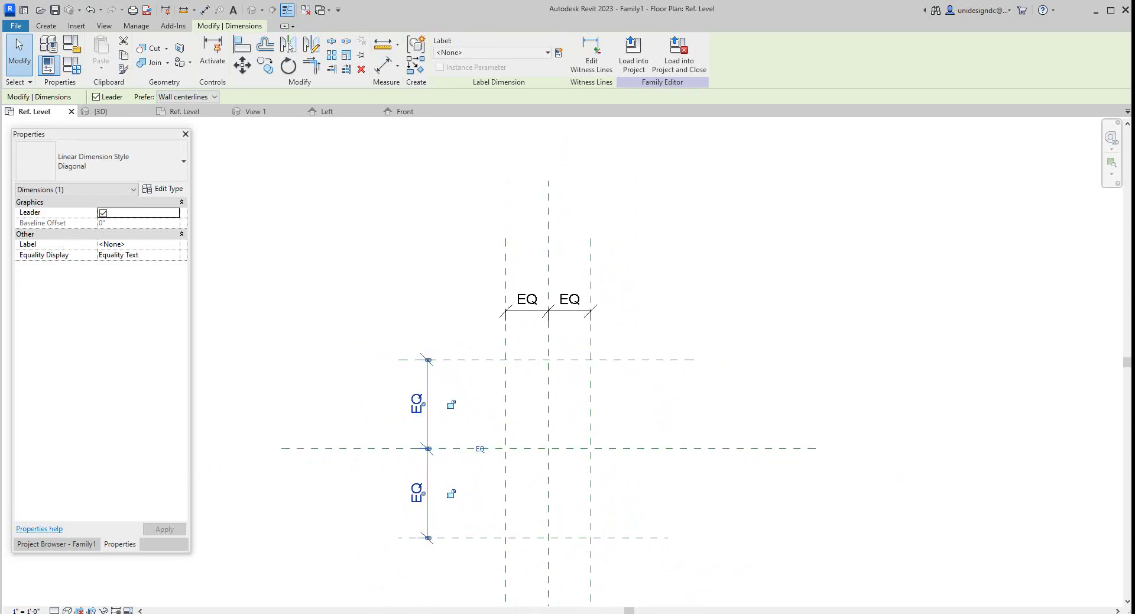
pyautogui.scroll(-1, 555, 426)
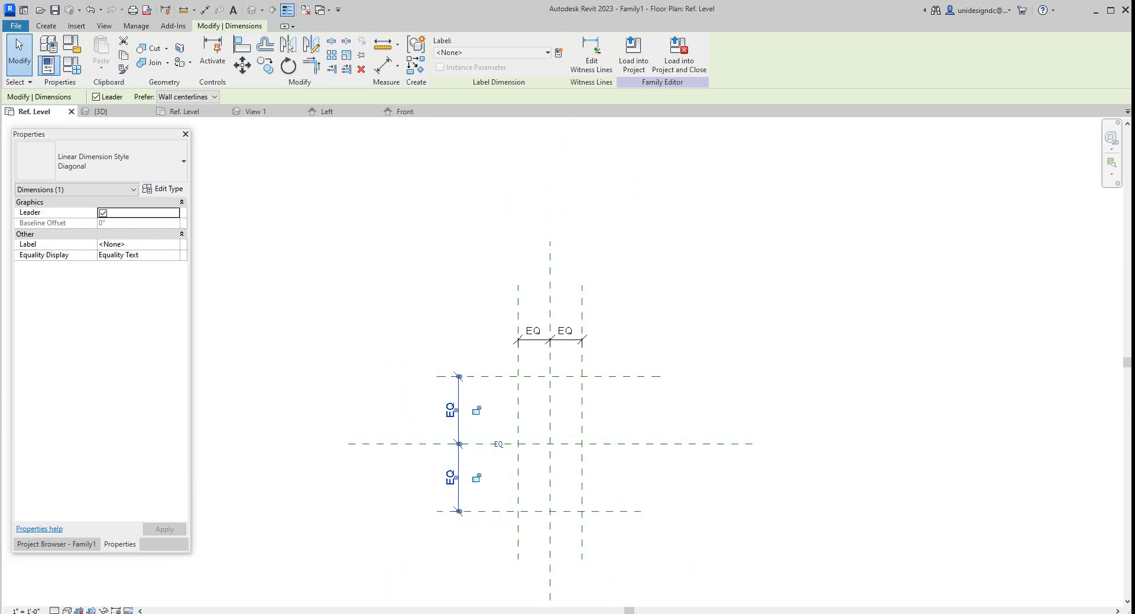
# Place an overall aligned dimension between the two outer horizontal reference planes, outside the equalized dimension string
pyautogui.scroll(1, 470, 459)
pyautogui.press('d')
pyautogui.press('i')
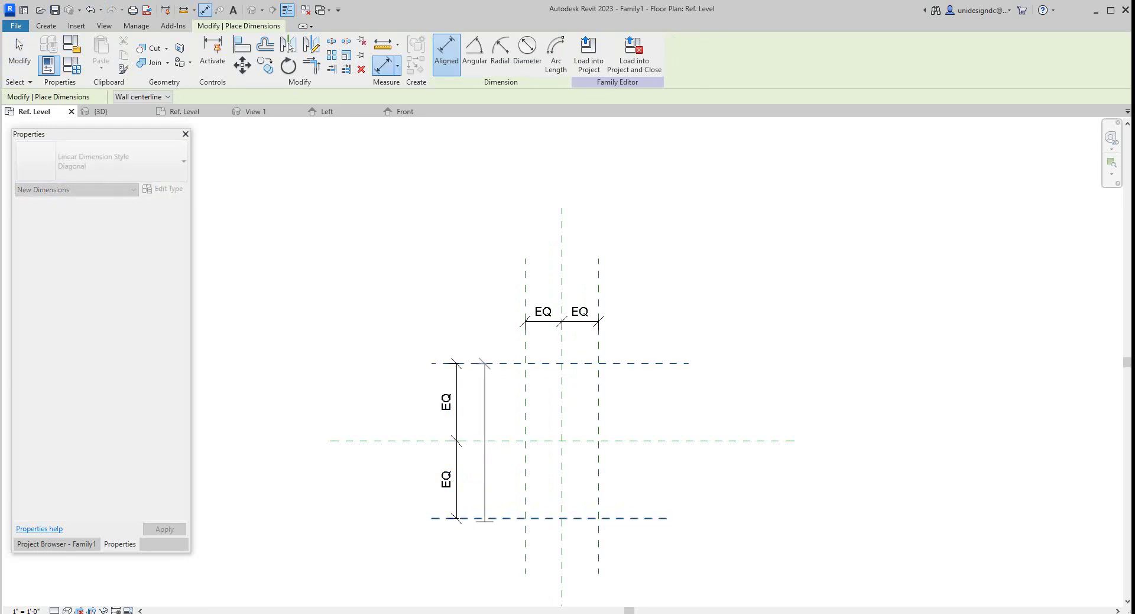
pyautogui.click(485, 519)
pyautogui.click(399, 537)
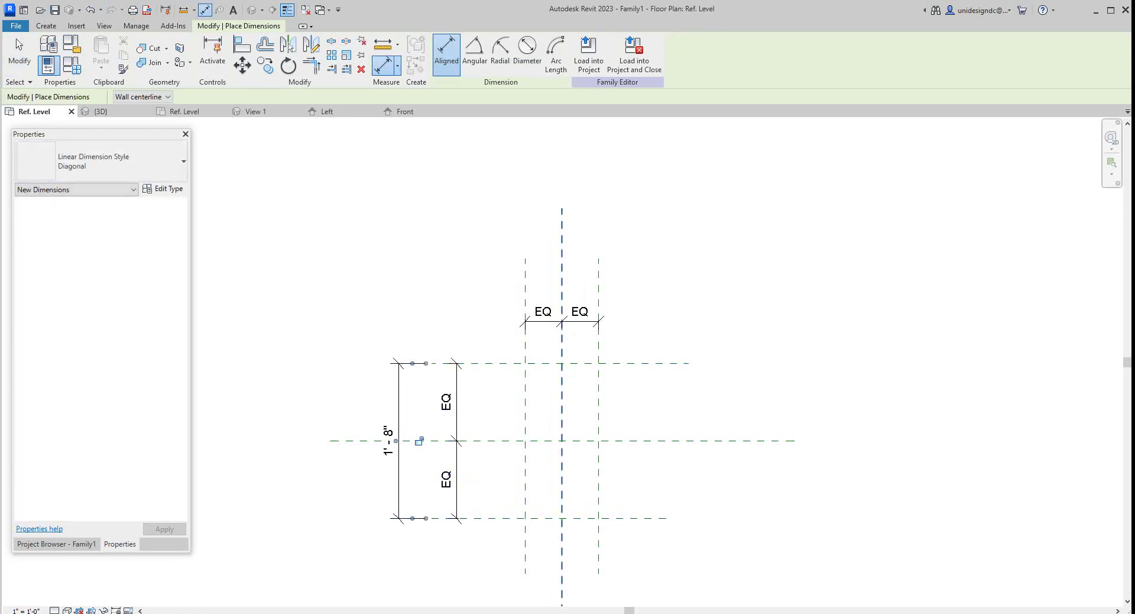
# Place an overall aligned dimension between the two outer vertical reference planes, above the equalized string, and end dimensioning
pyautogui.click(525, 280)
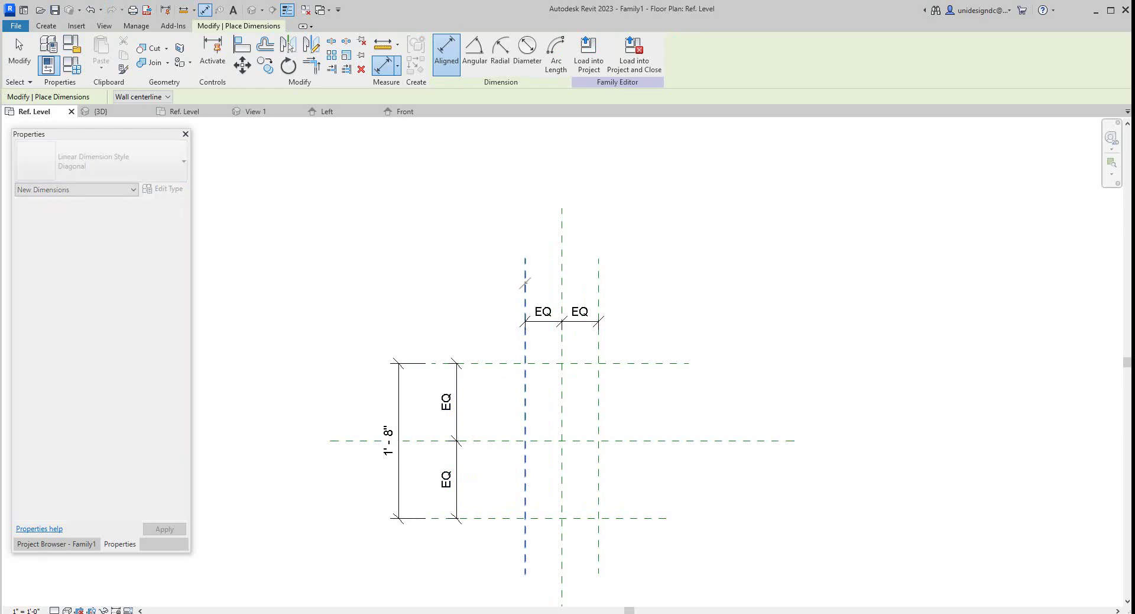
pyautogui.click(599, 287)
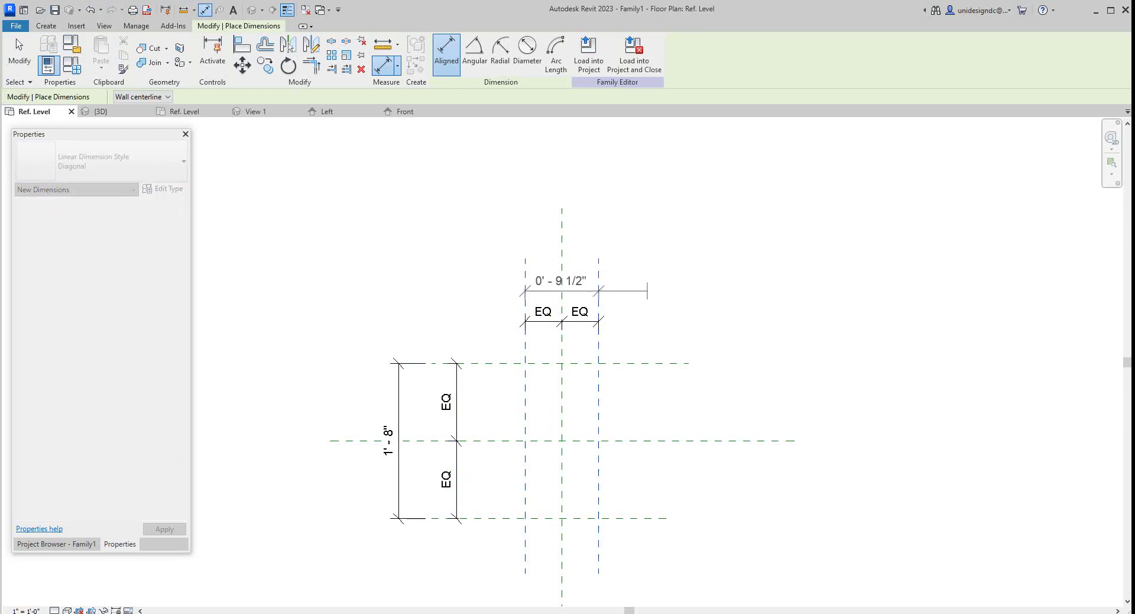
pyautogui.click(643, 284)
pyautogui.scroll(4, 583, 297)
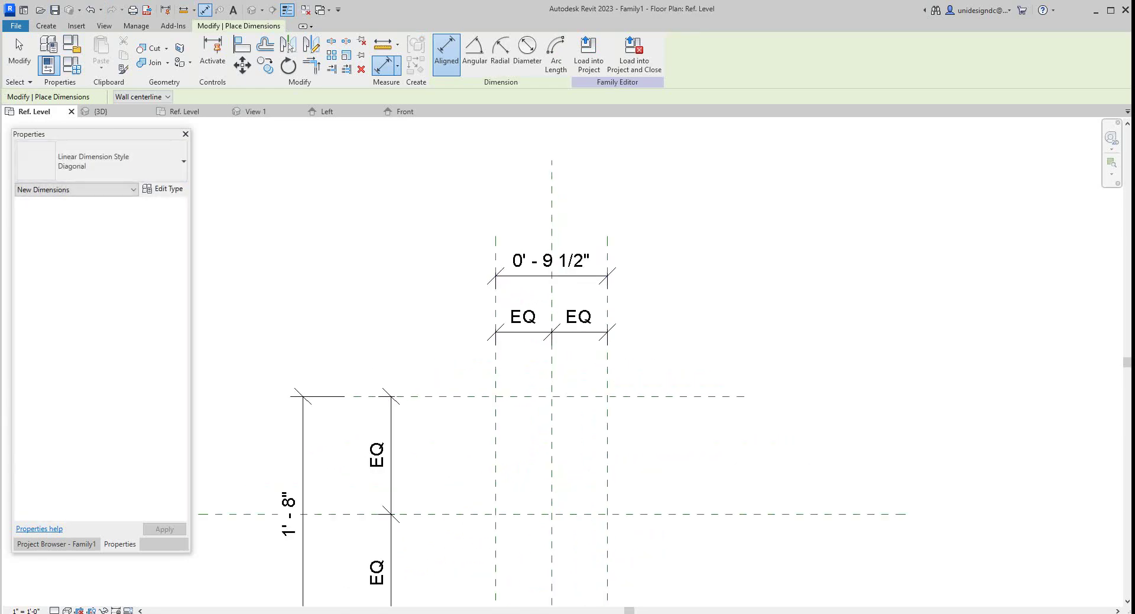
pyautogui.scroll(-4, 578, 269)
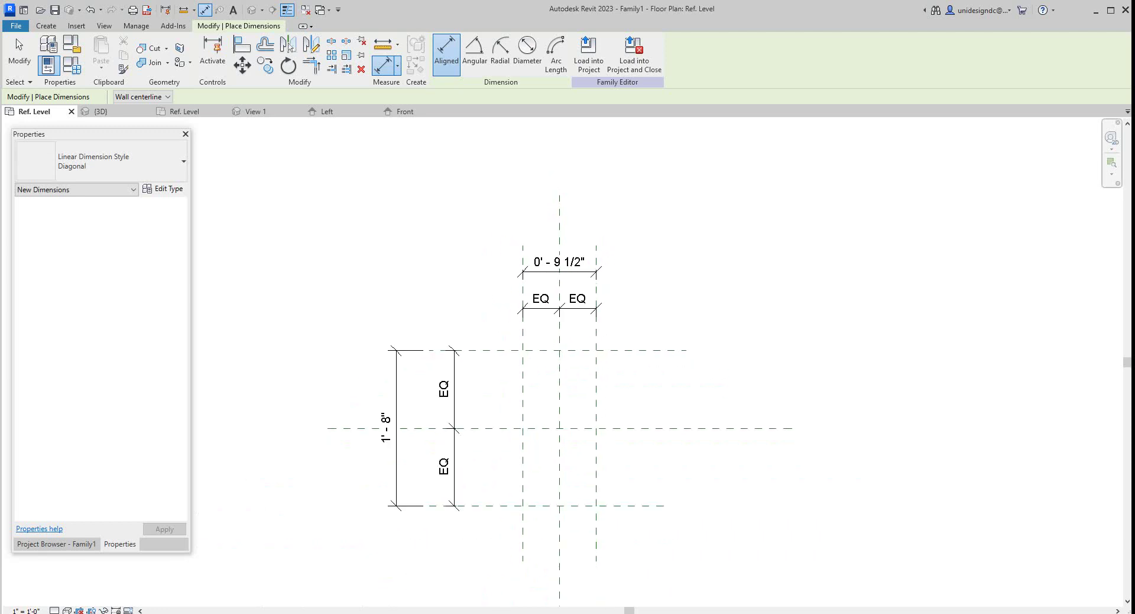
pyautogui.scroll(-1, 386, 251)
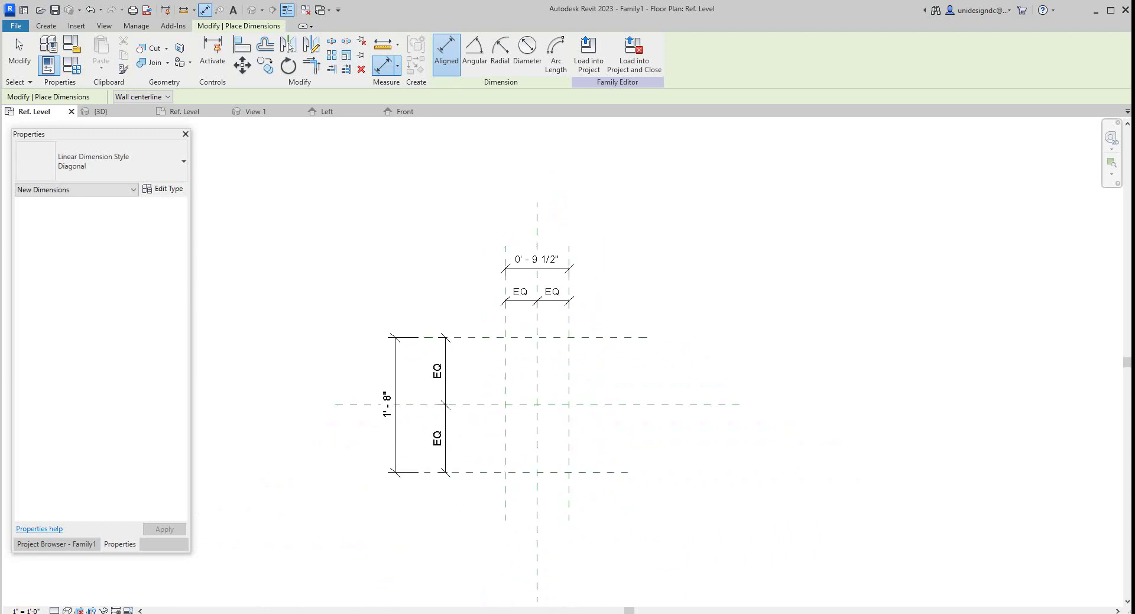
pyautogui.rightClick(626, 202)
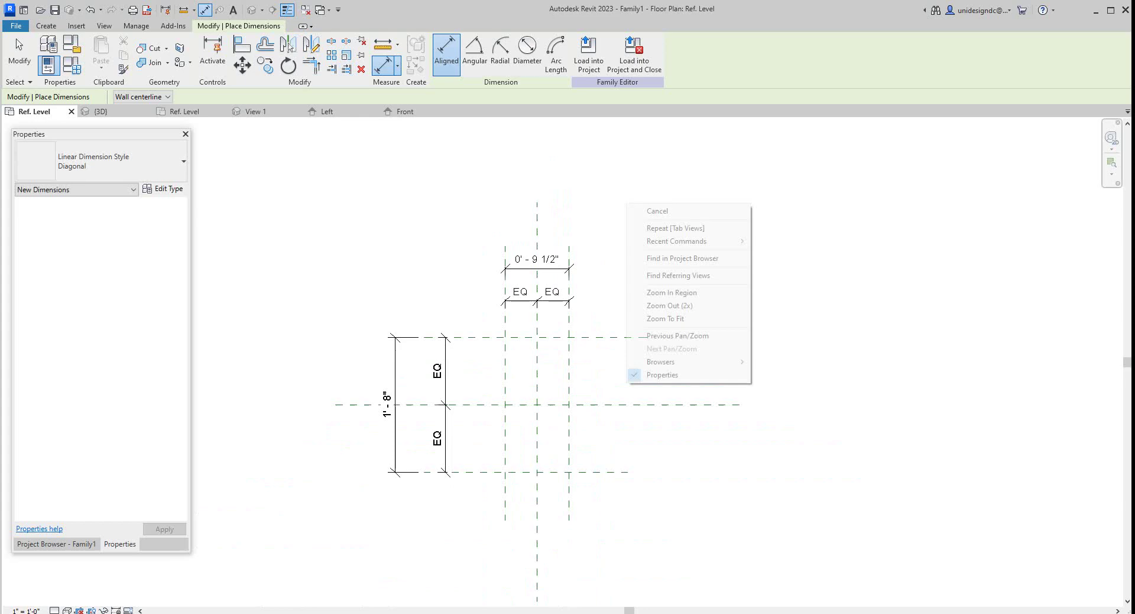
pyautogui.click(645, 208)
# Label the overall dimension between the outer vertical planes with a new family type parameter named Width
pyautogui.click(537, 261)
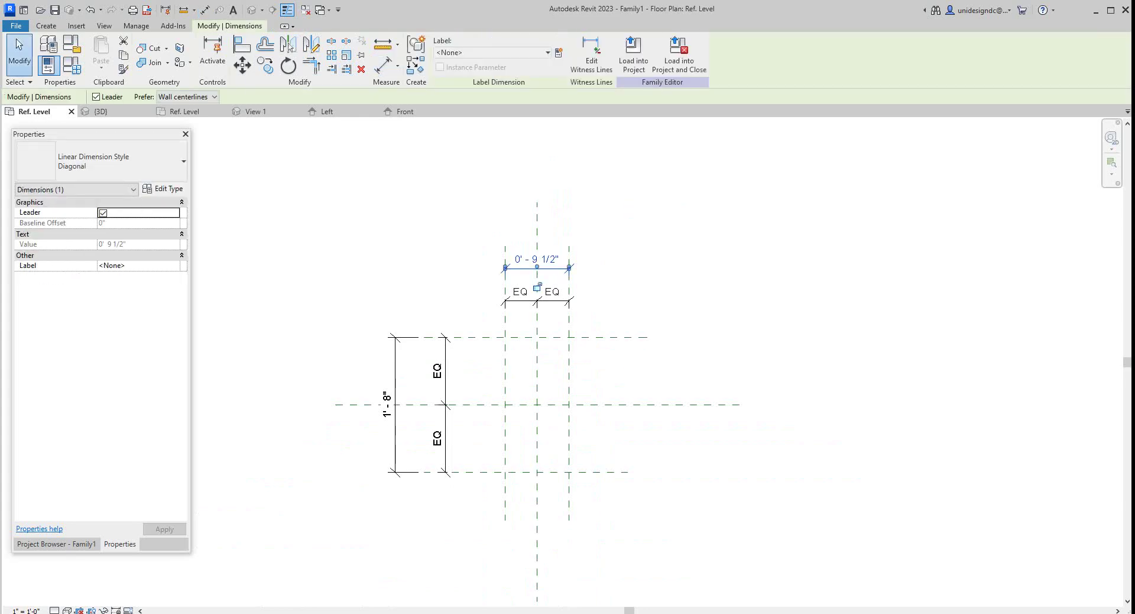
pyautogui.click(559, 53)
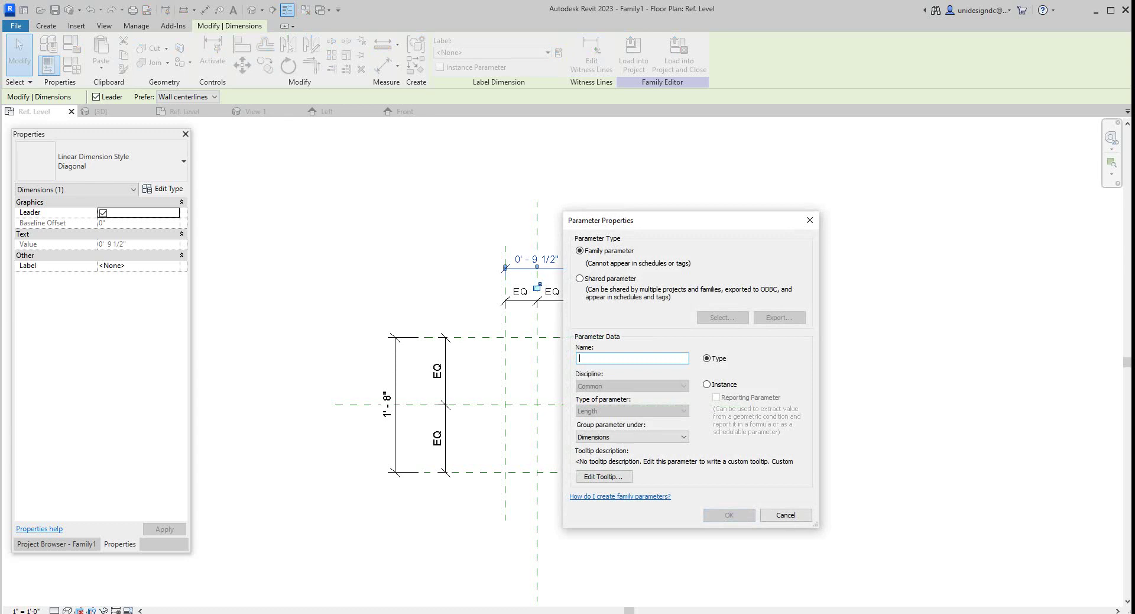
pyautogui.write('width')
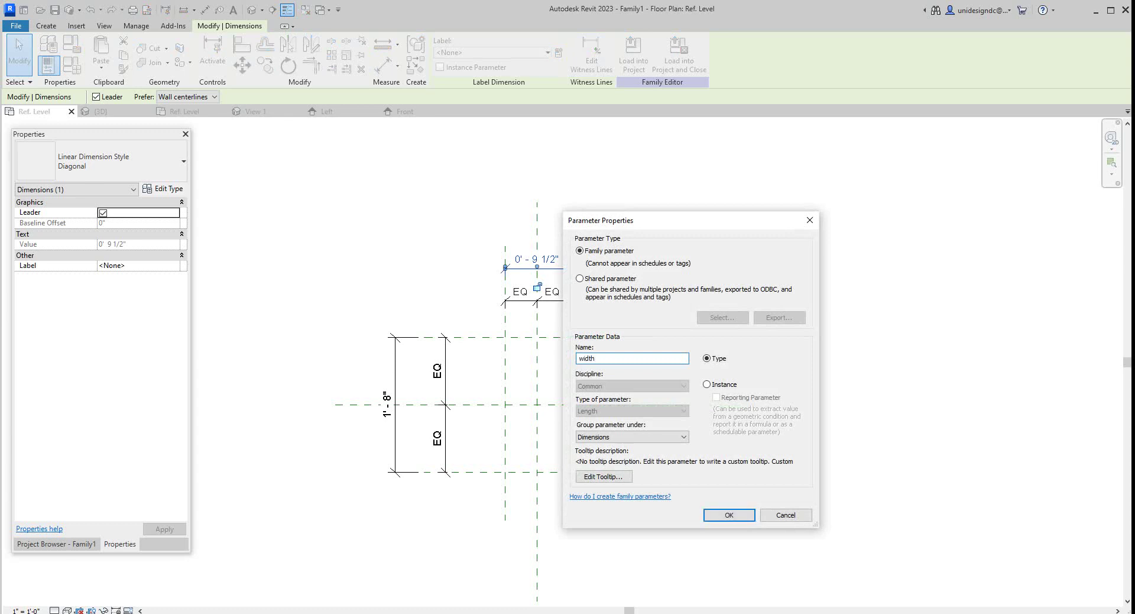
pyautogui.press('BackSpace')
pyautogui.press('BackSpace')
pyautogui.press('BackSpace')
pyautogui.press('BackSpace')
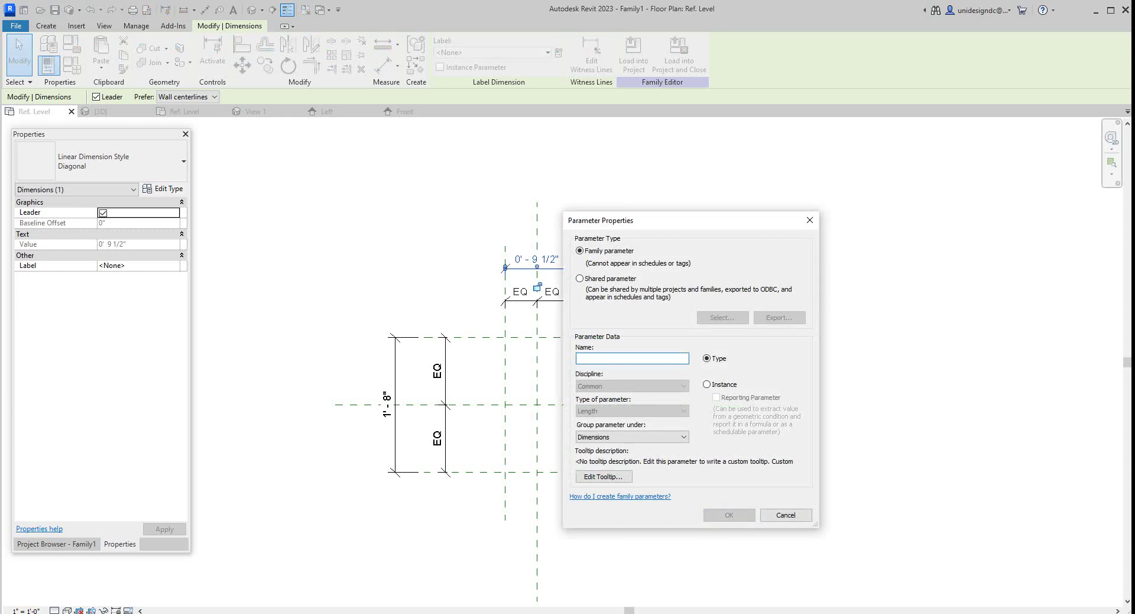
pyautogui.write('Width')
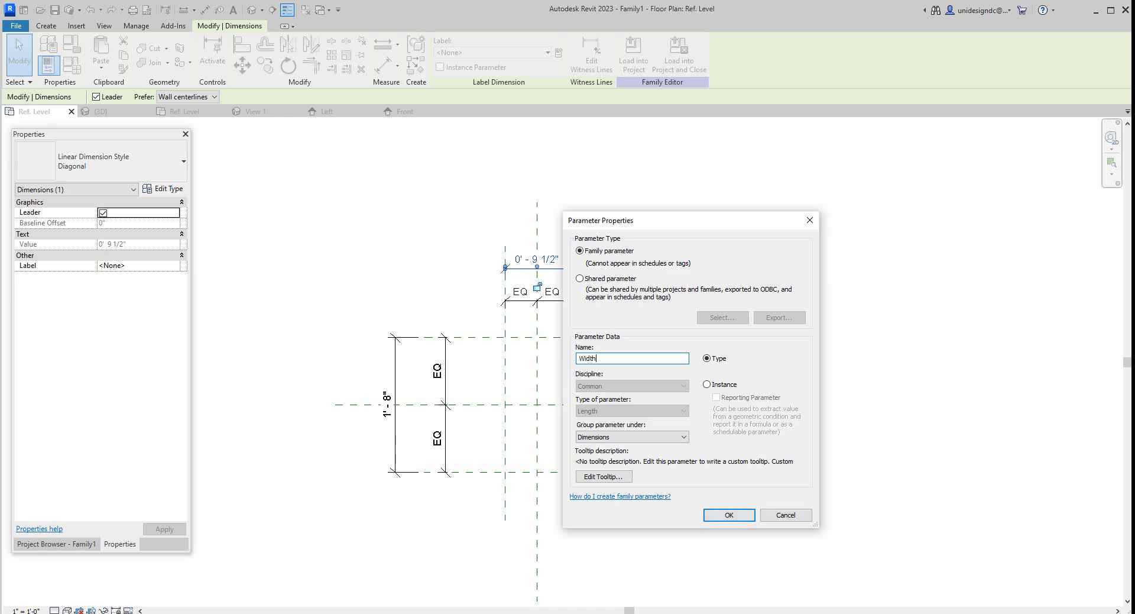
pyautogui.press('Return')
pyautogui.press('Escape')
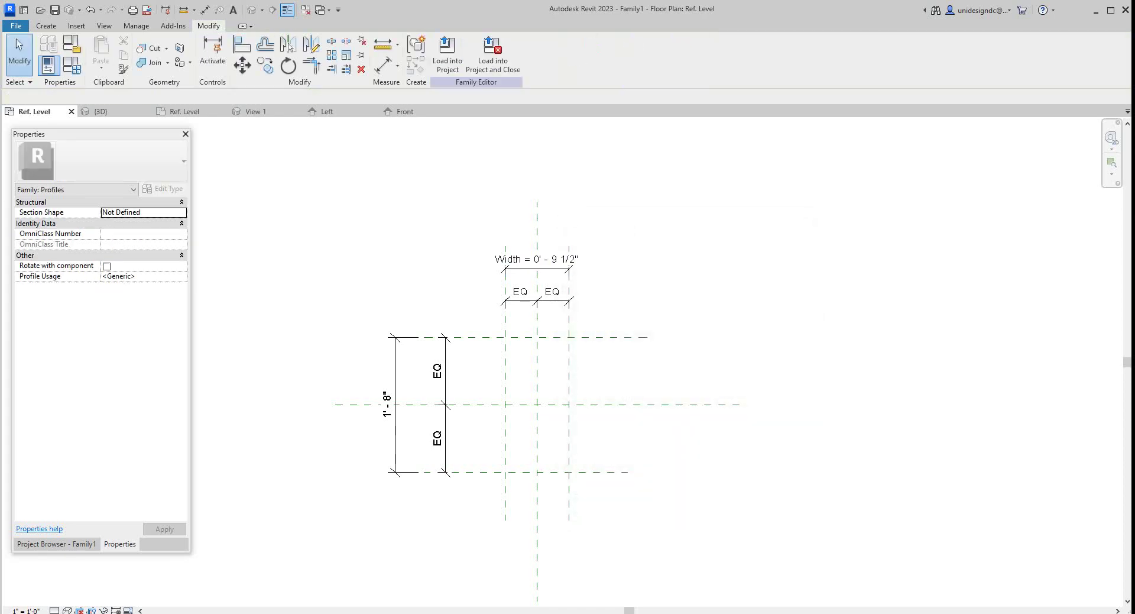
# Label the overall dimension between the outer horizontal planes with a new family type parameter named Heigth
pyautogui.scroll(4, 590, 273)
pyautogui.scroll(-5, 535, 290)
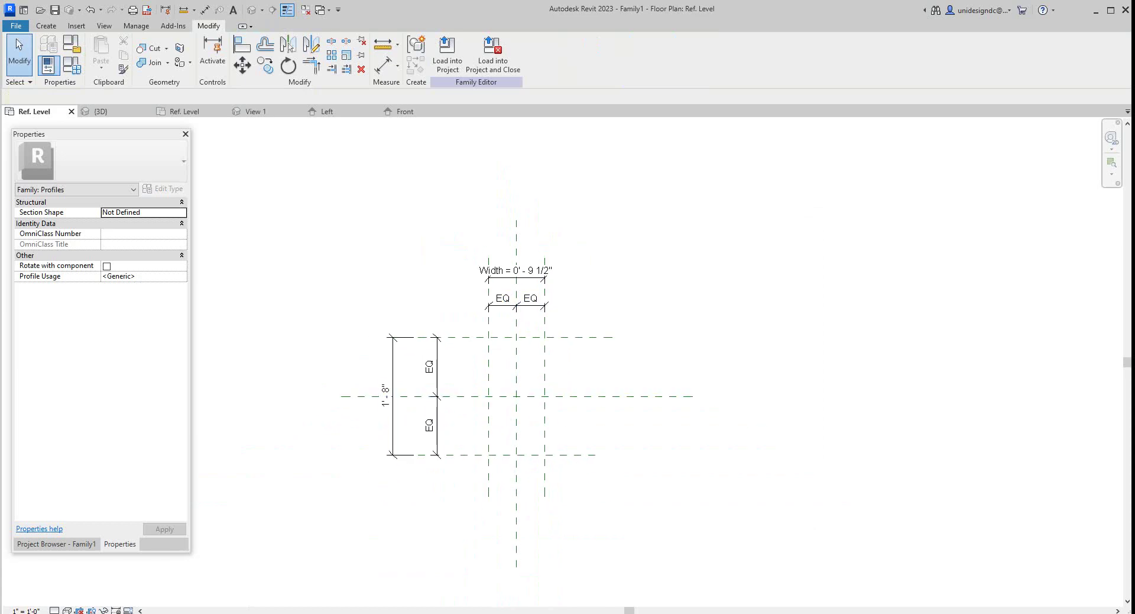
pyautogui.click(388, 395)
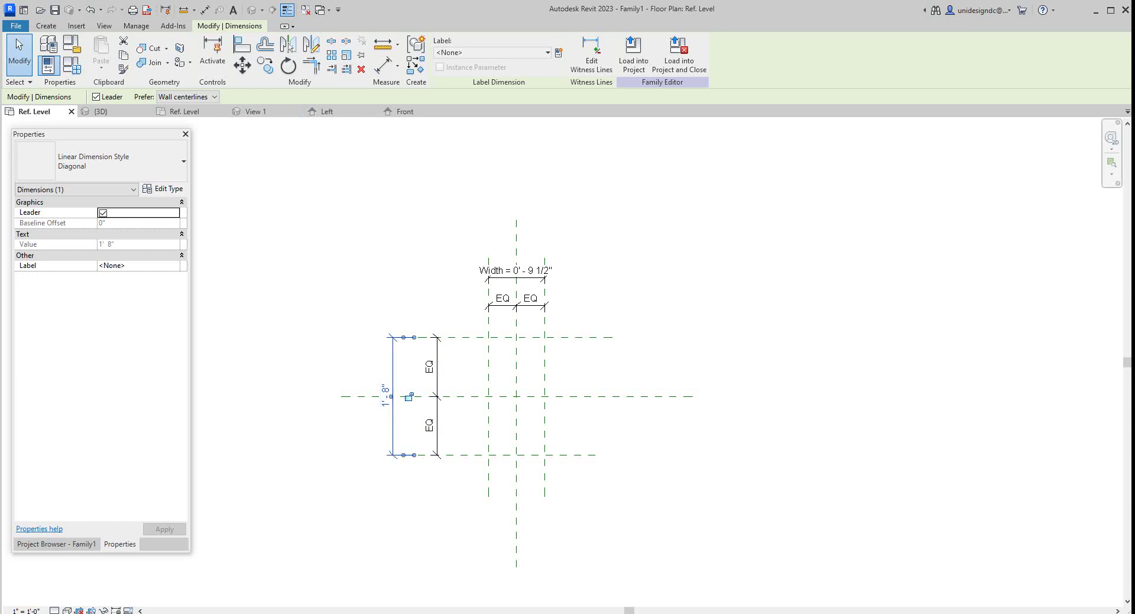
pyautogui.press('Escape')
pyautogui.click(392, 363)
pyautogui.click(559, 53)
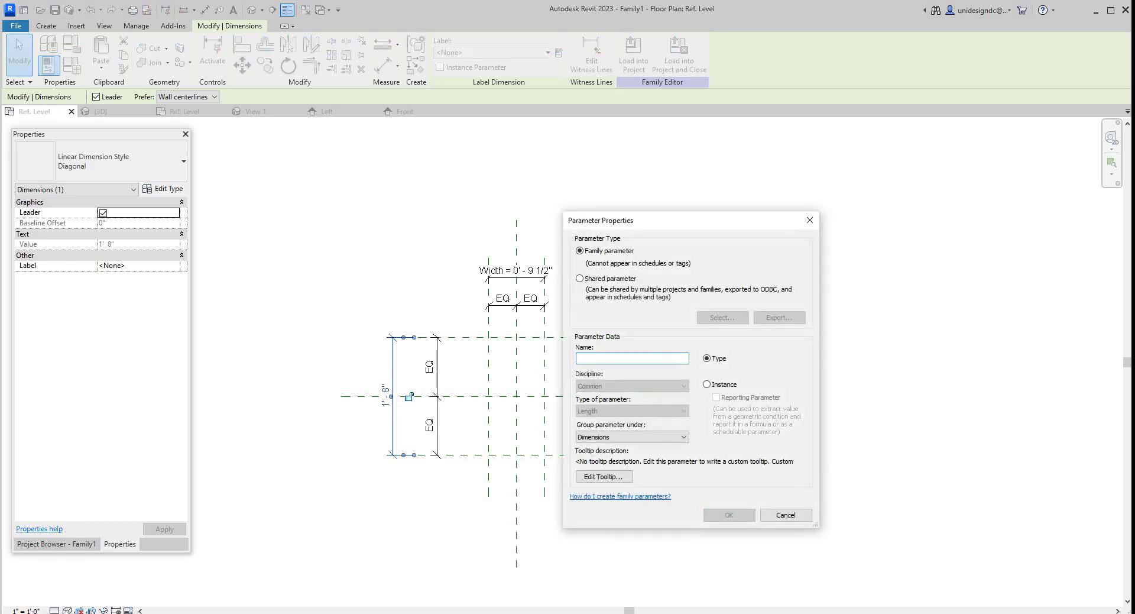
pyautogui.write('Heig')
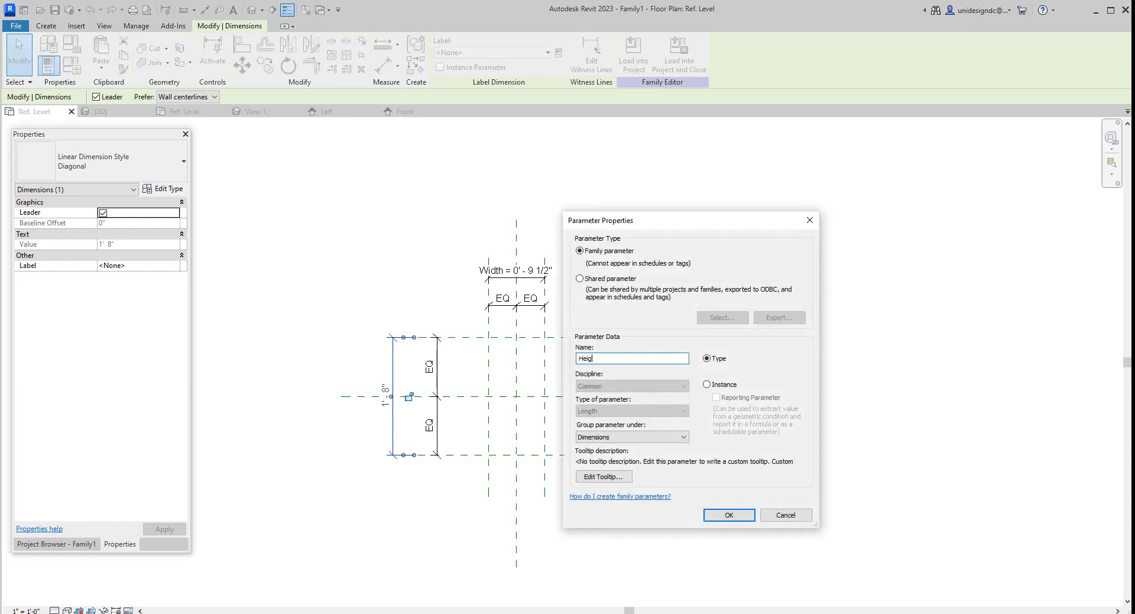
pyautogui.write('th')
pyautogui.press('Return')
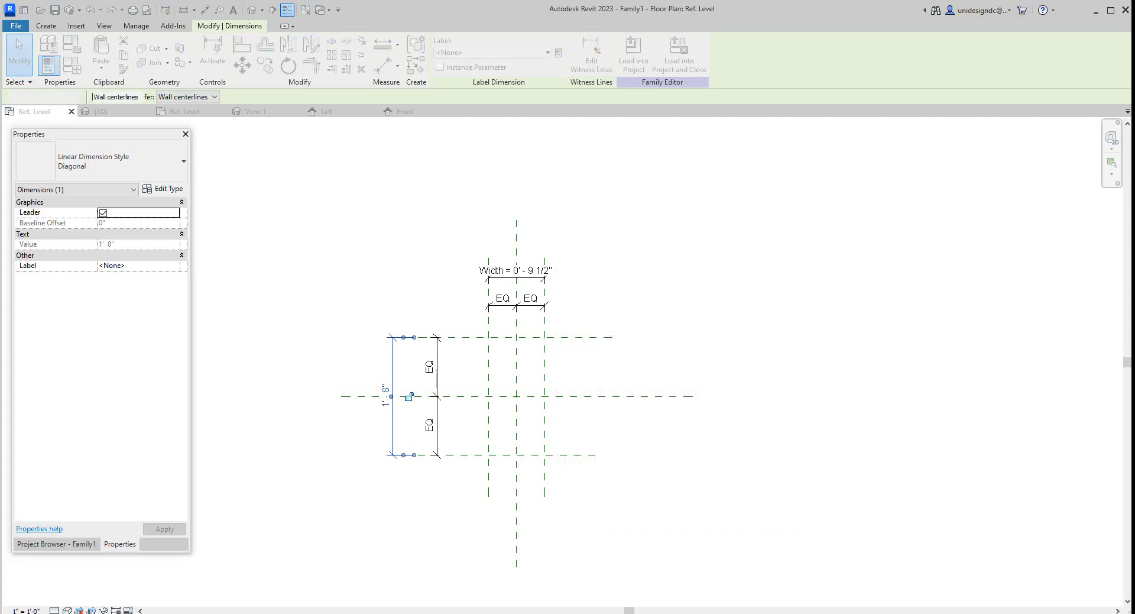
pyautogui.press('Escape')
pyautogui.scroll(1, 393, 301)
pyautogui.scroll(4, 534, 306)
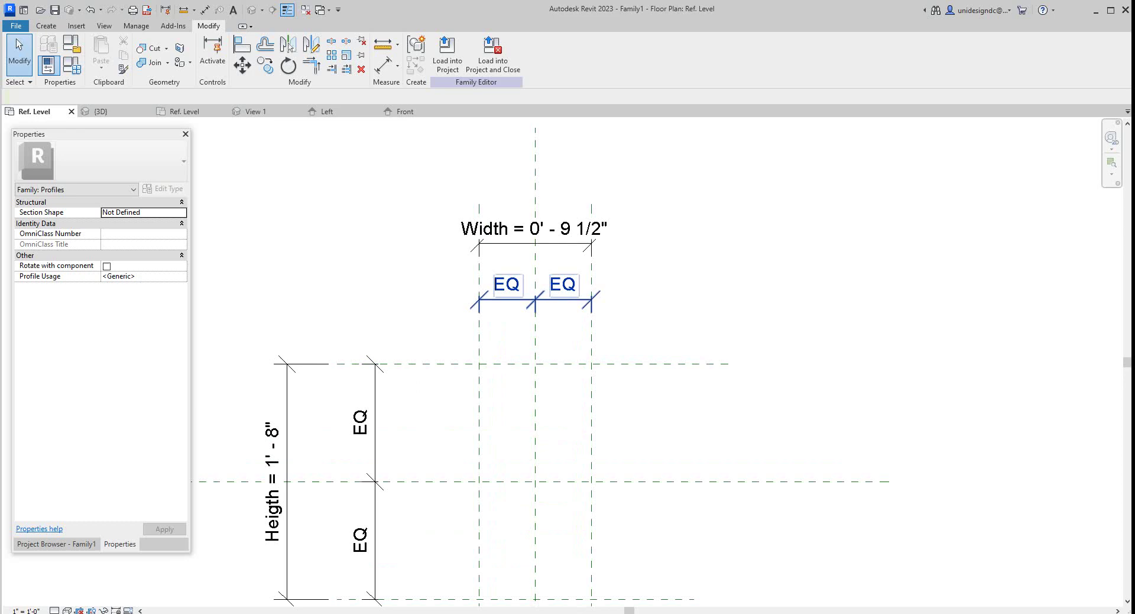
pyautogui.scroll(-4, 567, 270)
pyautogui.scroll(1, 564, 279)
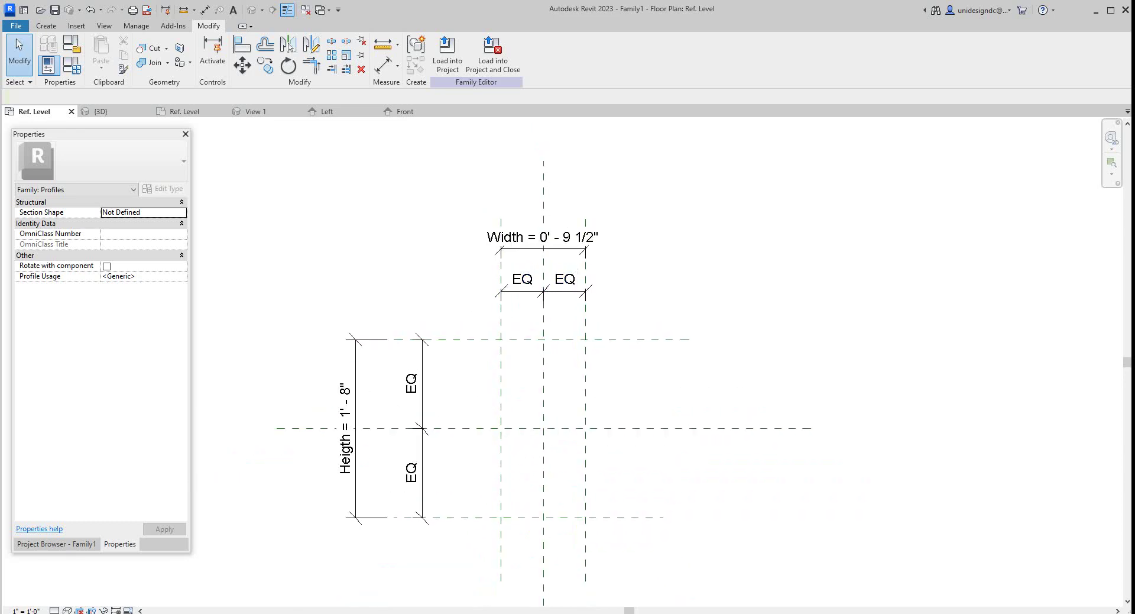
# Set the Width parameter to 0' 6" in the family types and apply it to the reference planes
pyautogui.click(71, 64)
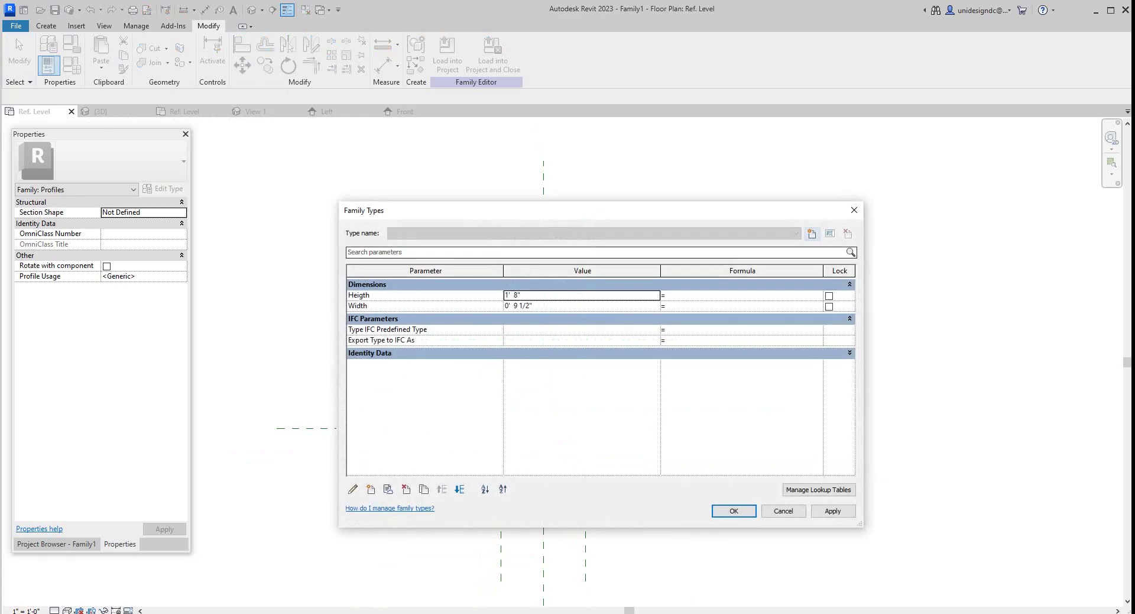
pyautogui.moveTo(603, 221); pyautogui.dragTo(887, 238)
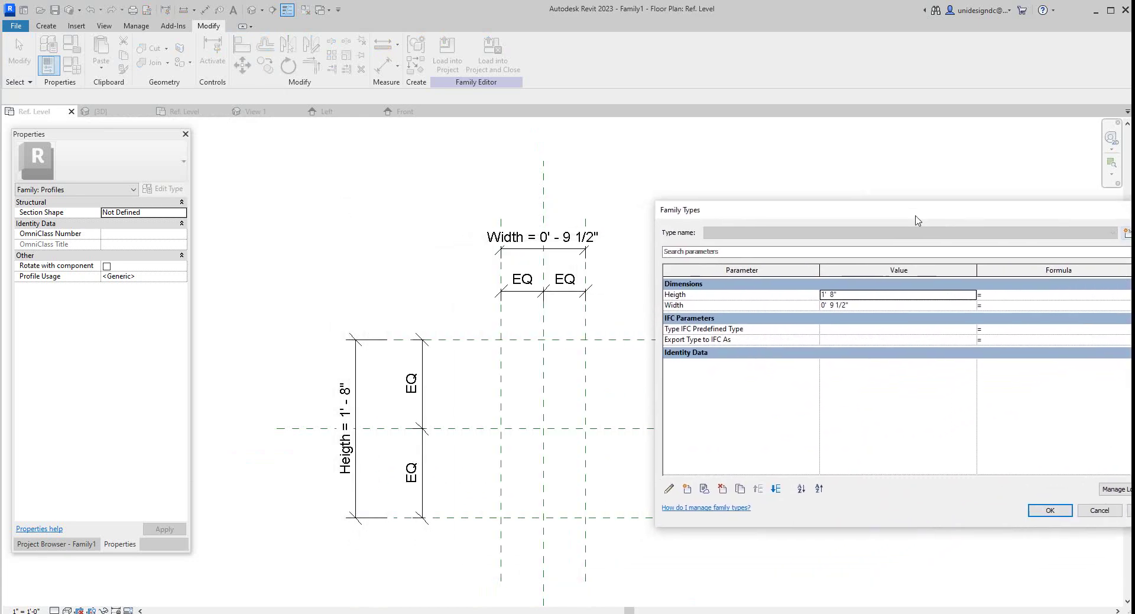
pyautogui.moveTo(916, 217); pyautogui.dragTo(920, 216)
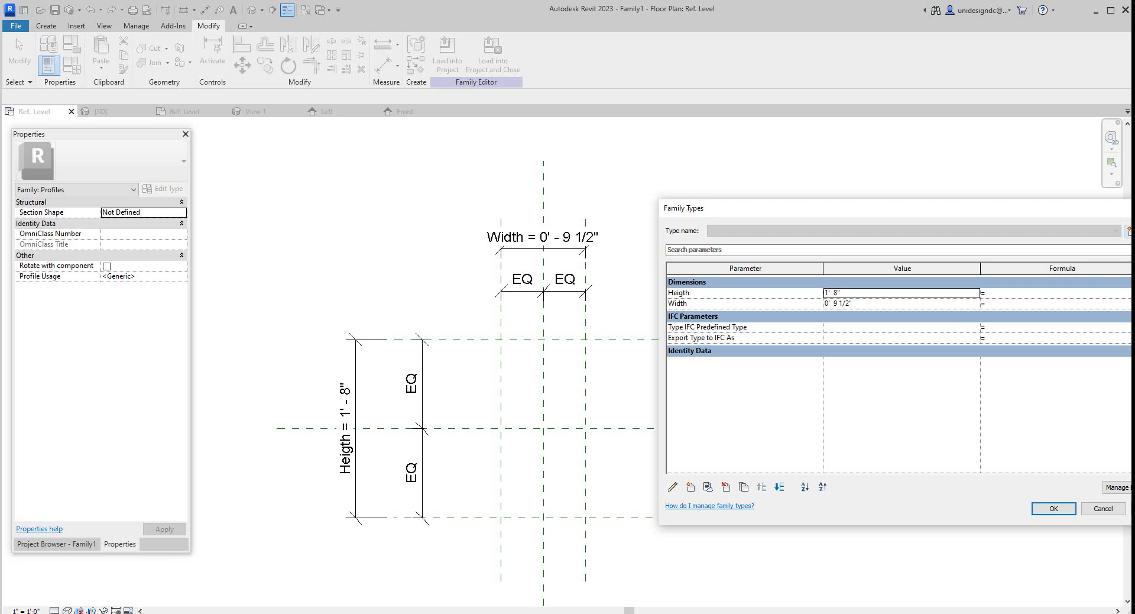
pyautogui.click(849, 303)
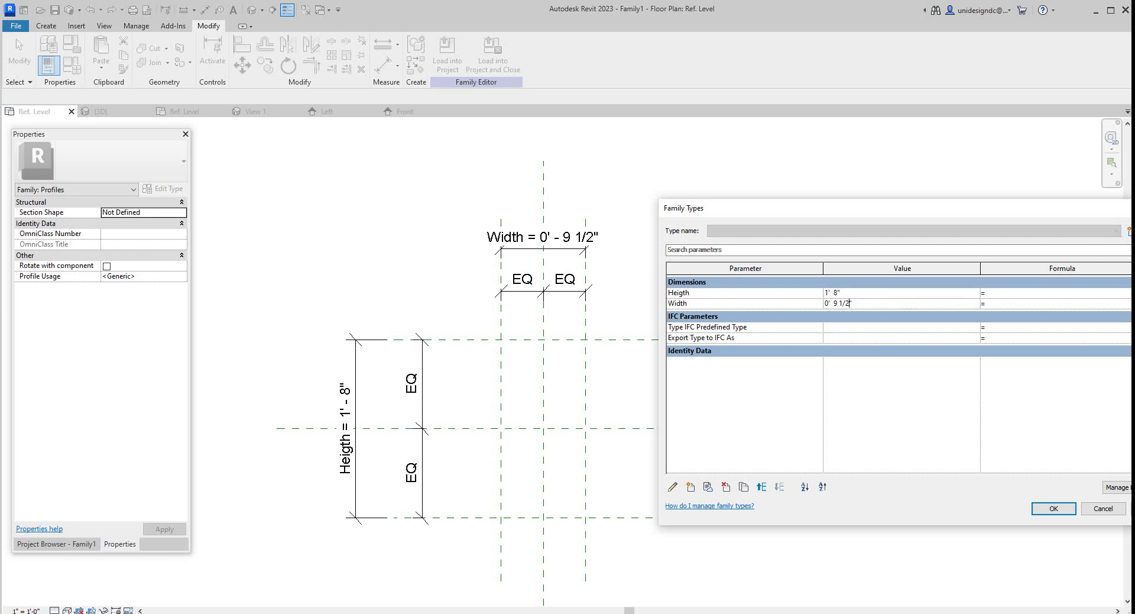
pyautogui.moveTo(834, 303); pyautogui.dragTo(850, 303)
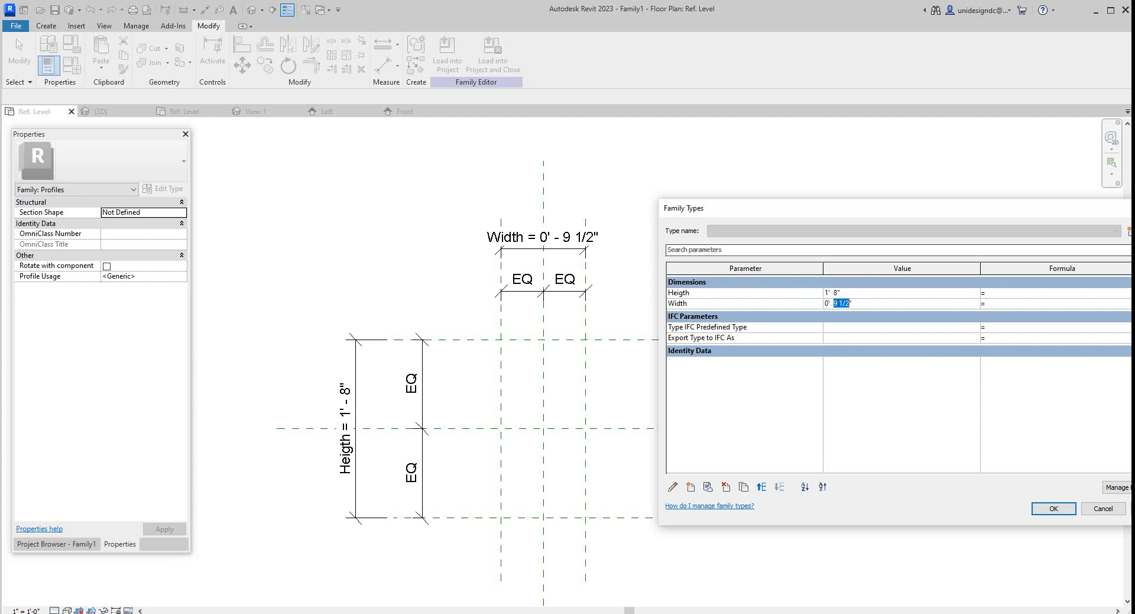
pyautogui.write('6')
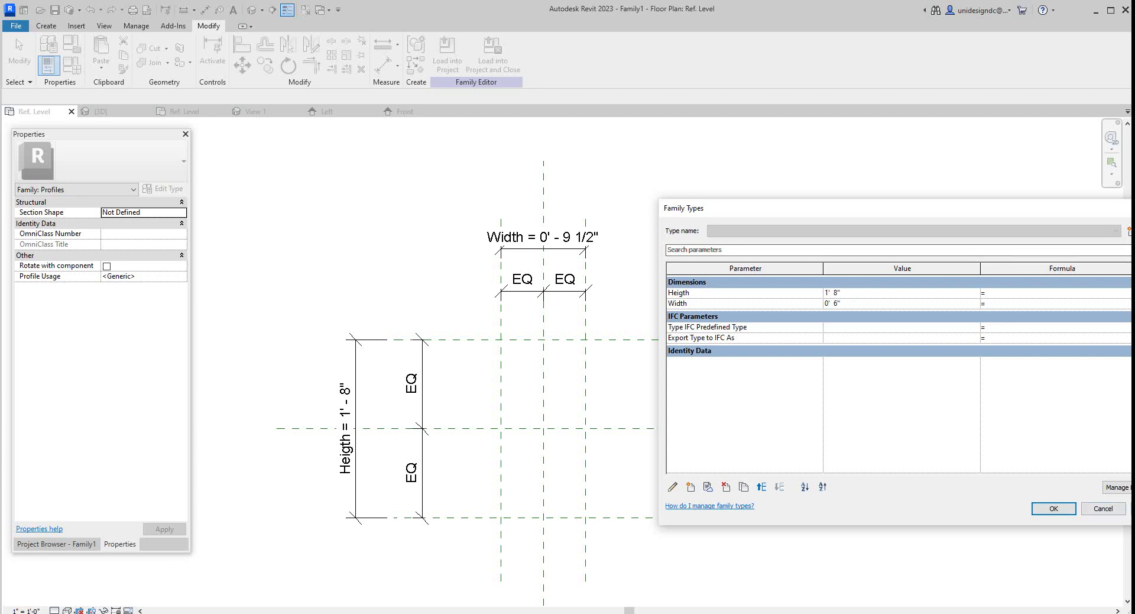
pyautogui.moveTo(922, 208); pyautogui.dragTo(850, 196)
pyautogui.click(1080, 496)
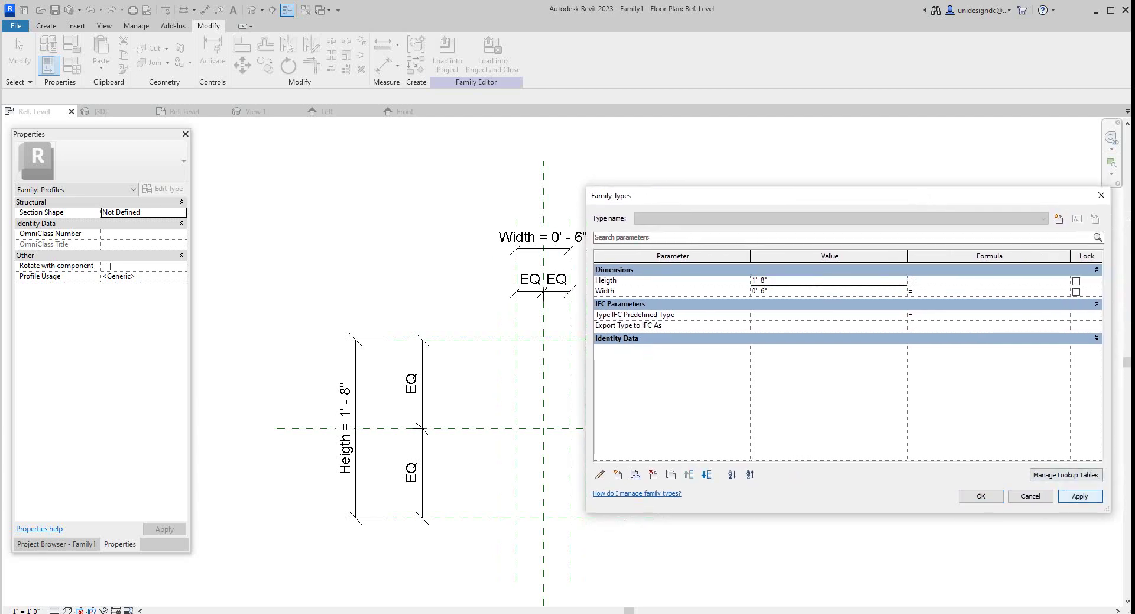
# Set the Heigth parameter to 0' 6" in the family types and apply it to the reference planes
pyautogui.click(765, 281)
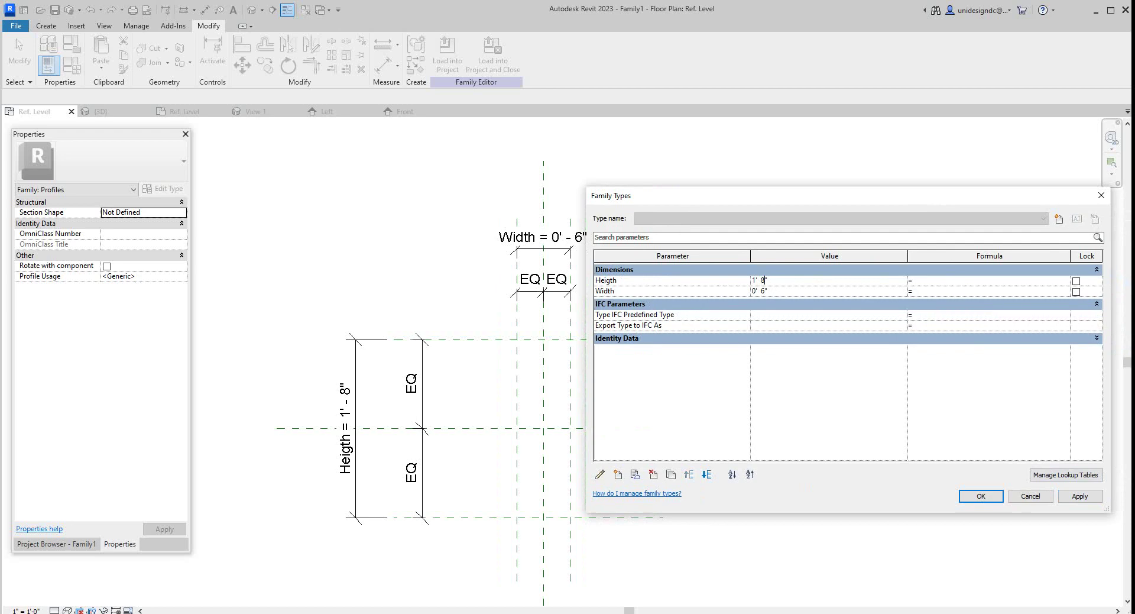
pyautogui.moveTo(765, 280); pyautogui.dragTo(751, 281)
pyautogui.write('6')
pyautogui.click(1080, 496)
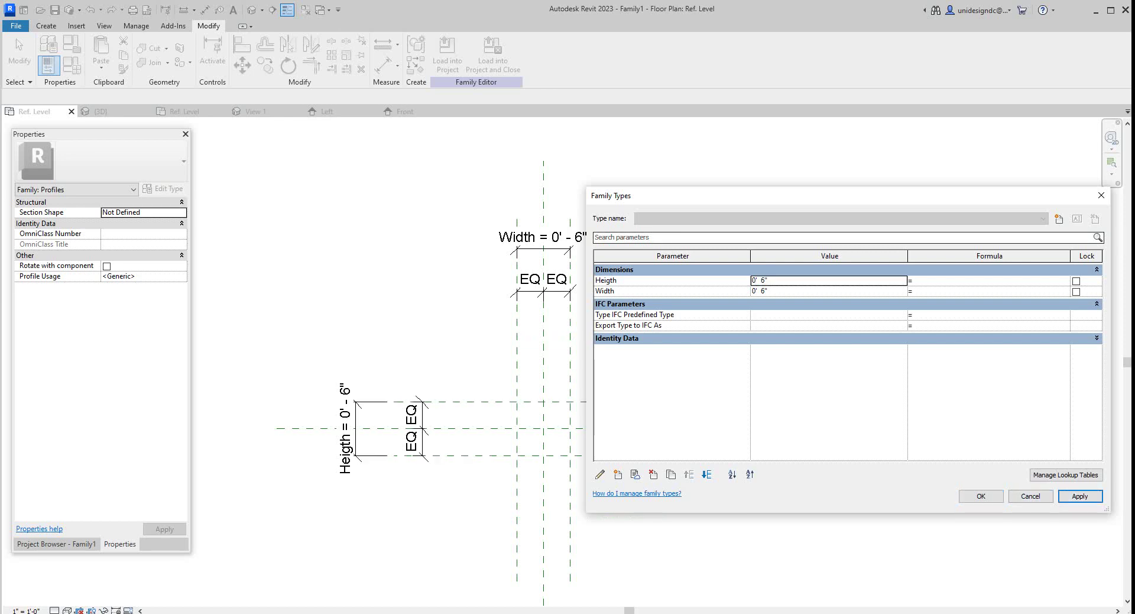
pyautogui.moveTo(697, 195); pyautogui.dragTo(675, 173)
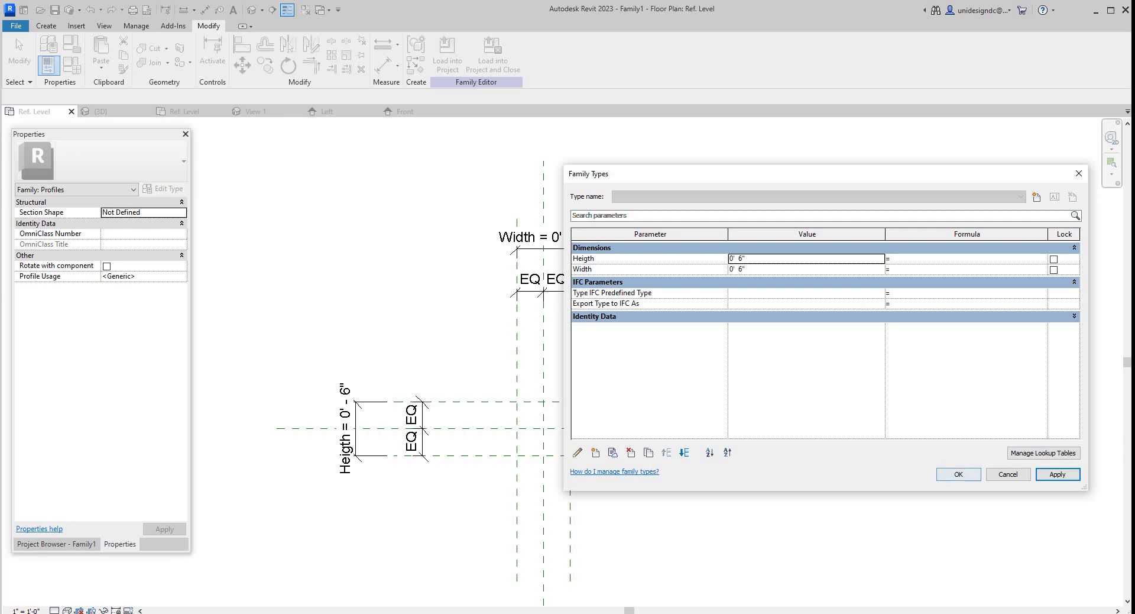
# Accept the family types and draw a semicircular profile arc with a 0' 3" radius between the outer vertical planes, peaking at the upper plane
pyautogui.click(959, 473)
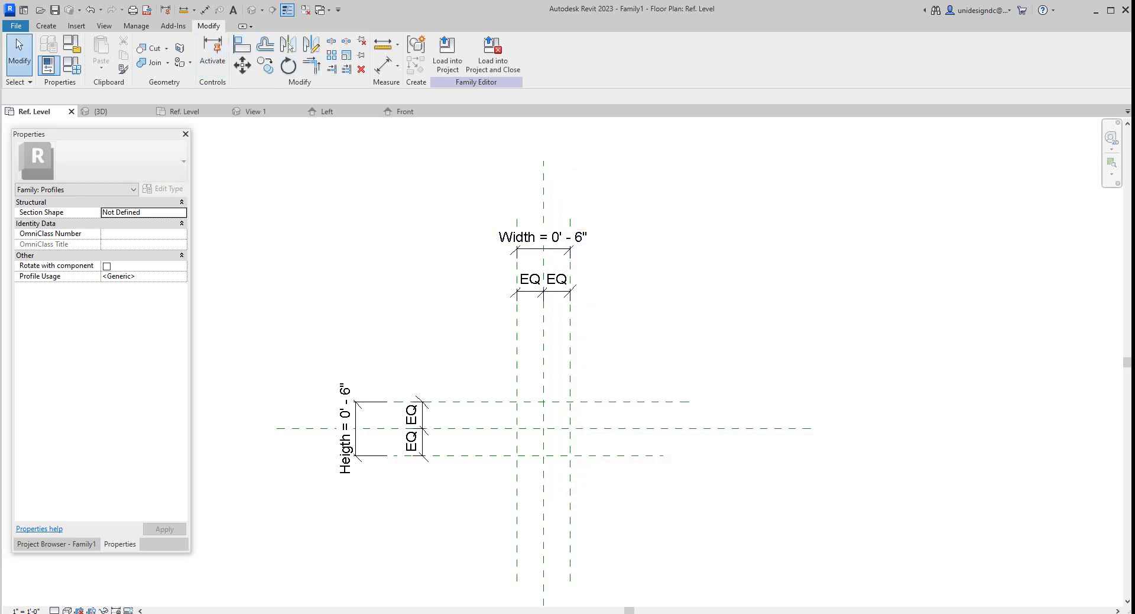
pyautogui.click(46, 26)
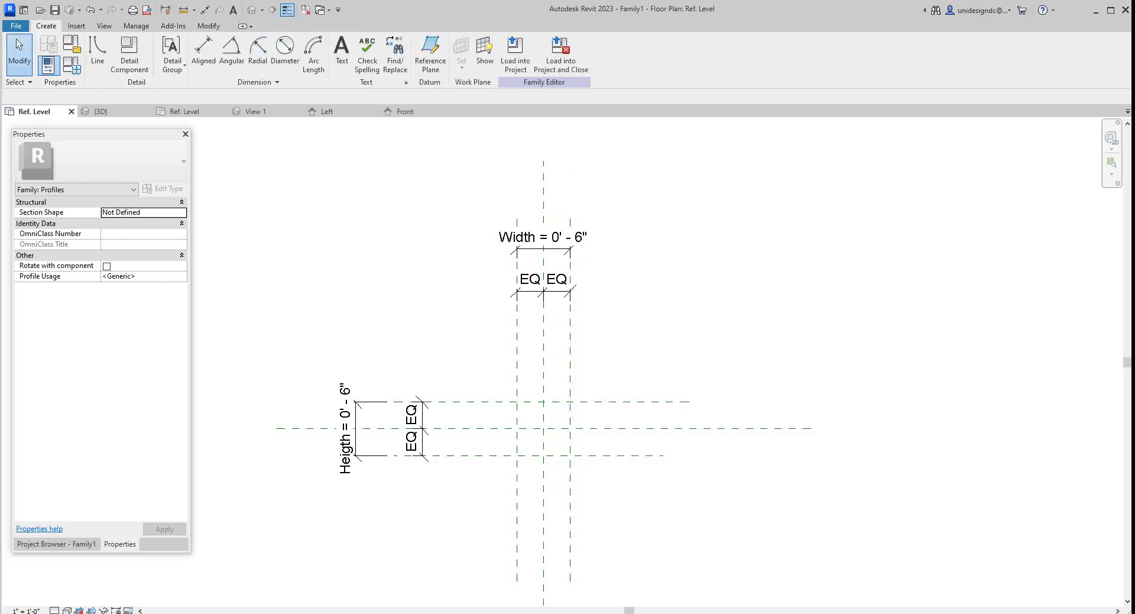
pyautogui.click(97, 52)
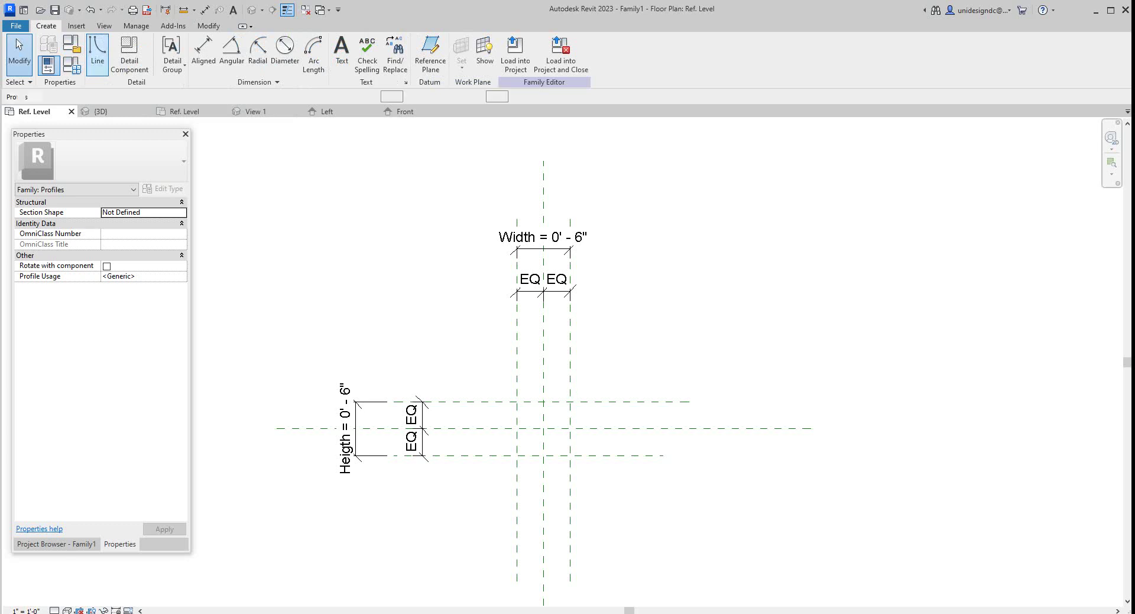
pyautogui.scroll(1, 515, 453)
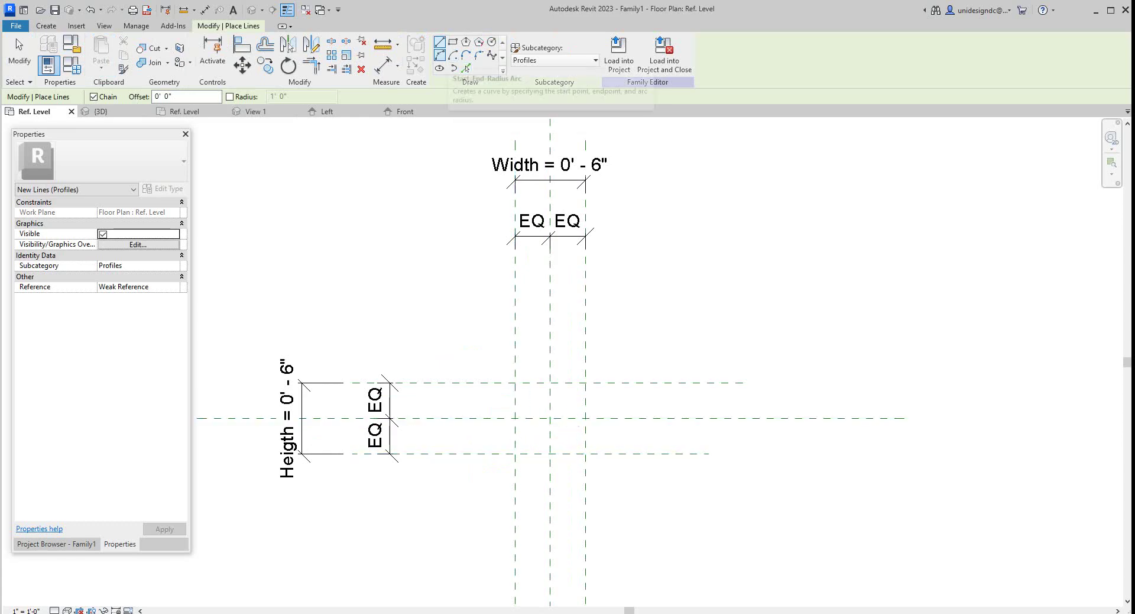
pyautogui.click(439, 55)
pyautogui.click(514, 418)
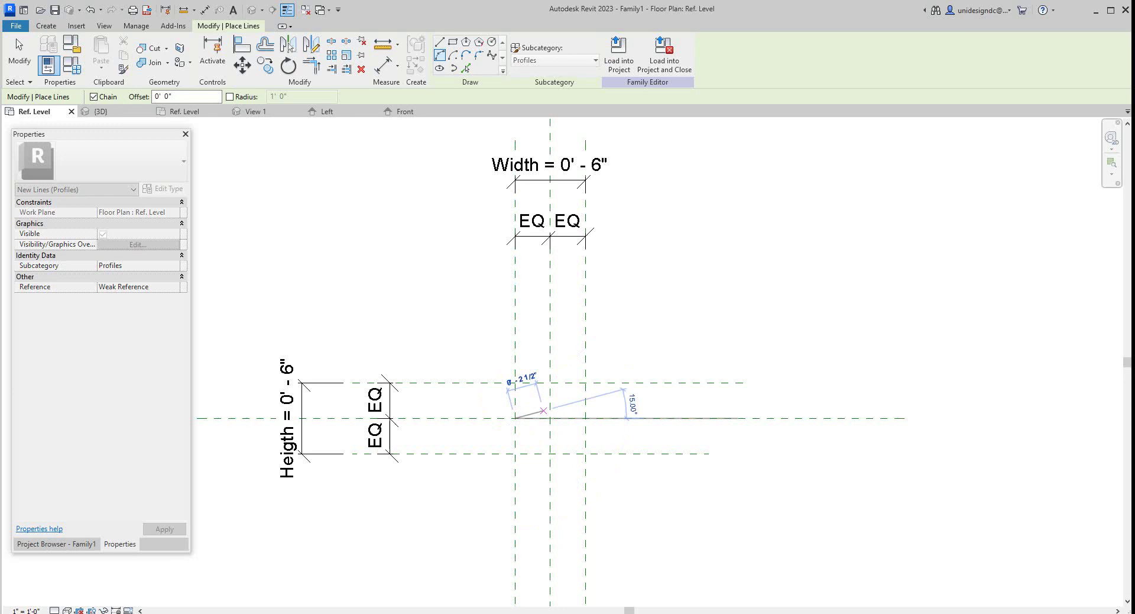
pyautogui.click(585, 418)
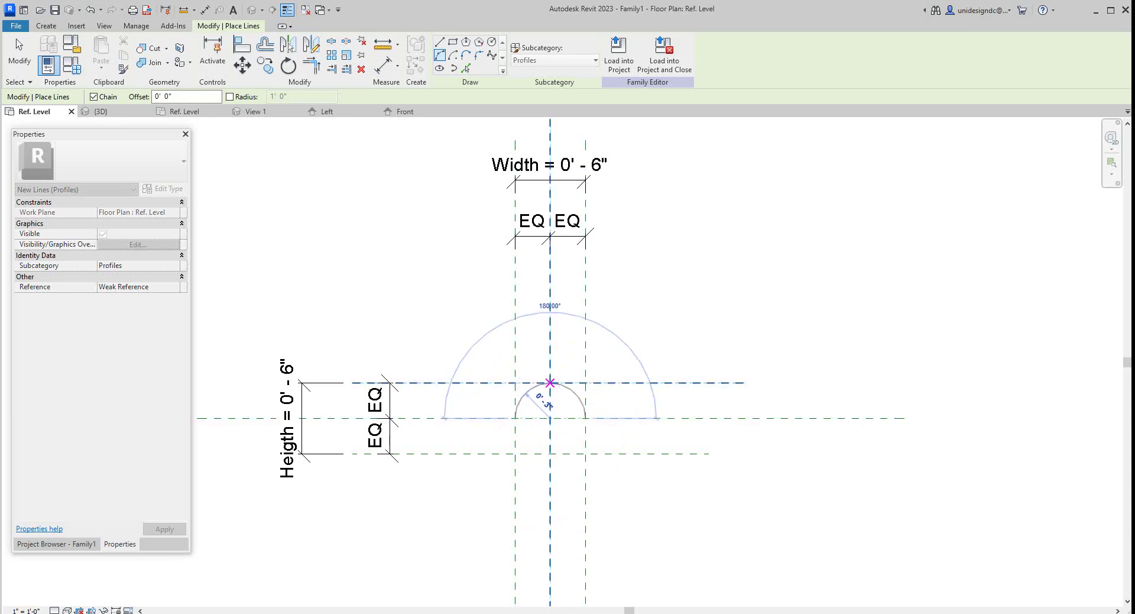
pyautogui.click(550, 382)
pyautogui.rightClick(549, 381)
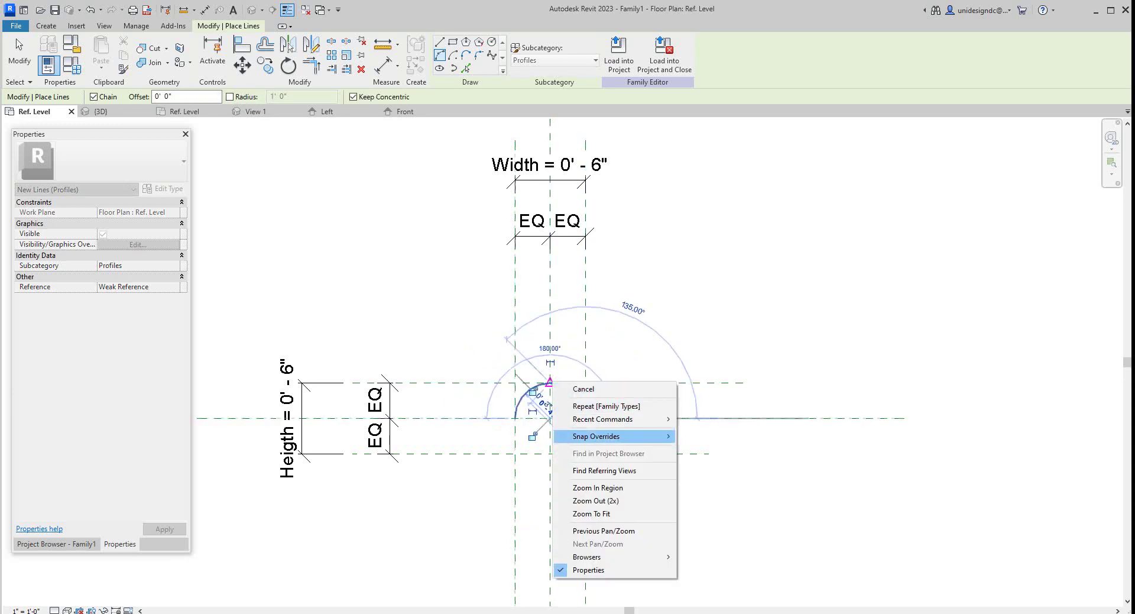
pyautogui.click(585, 389)
pyautogui.scroll(-1, 547, 423)
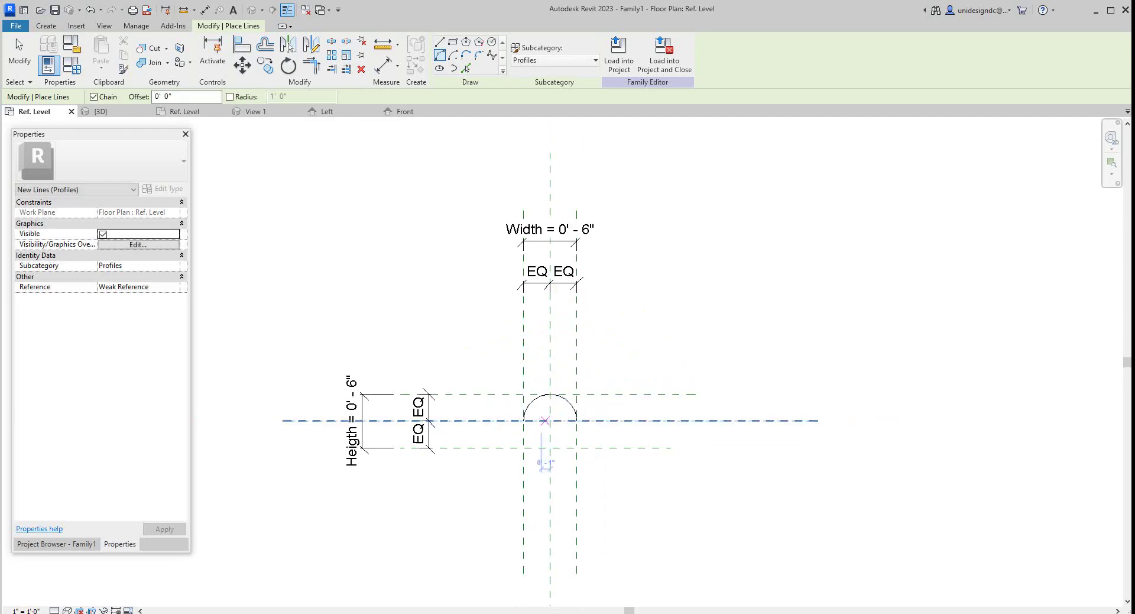
# Close the profile below the arc with two 0' 3" vertical lines and a 0' 6" base line along the lower reference plane
pyautogui.scroll(2, 545, 420)
pyautogui.click(439, 42)
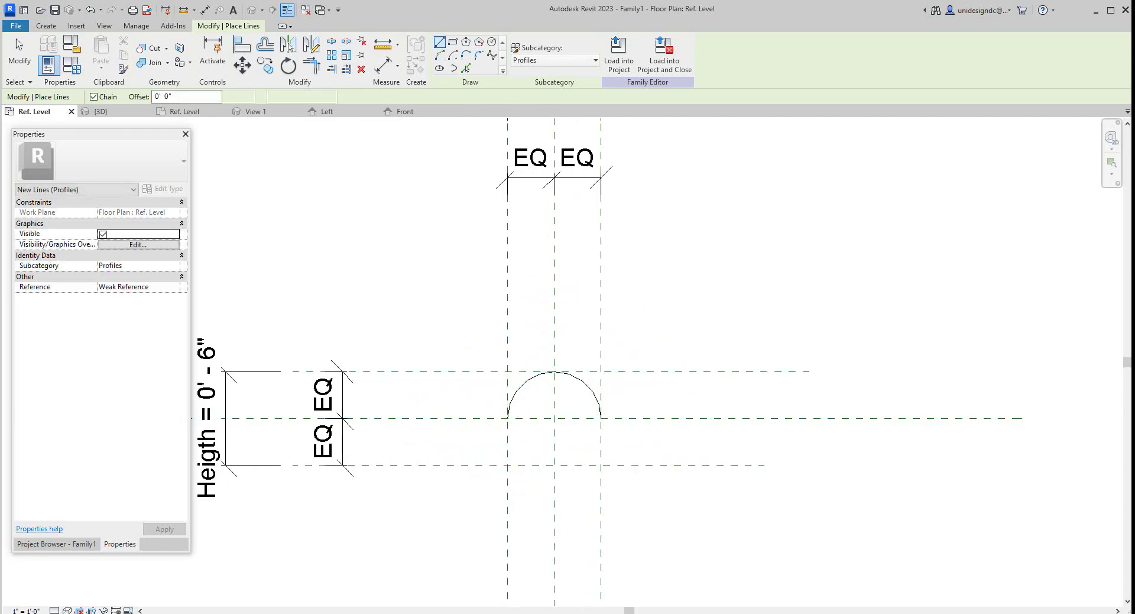
pyautogui.click(507, 418)
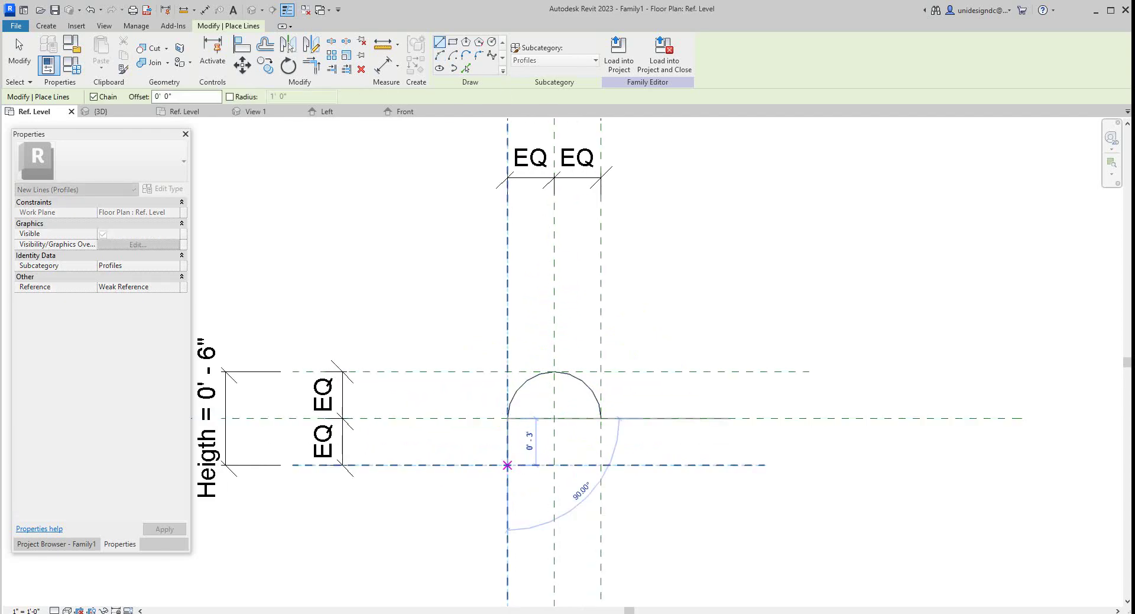
pyautogui.click(507, 465)
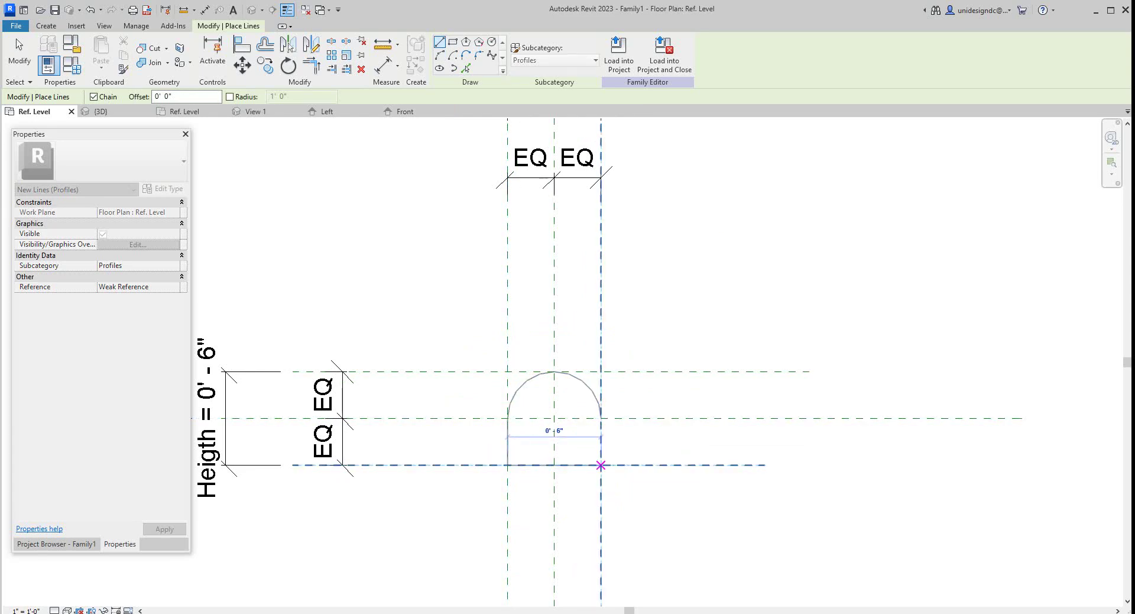
pyautogui.click(601, 465)
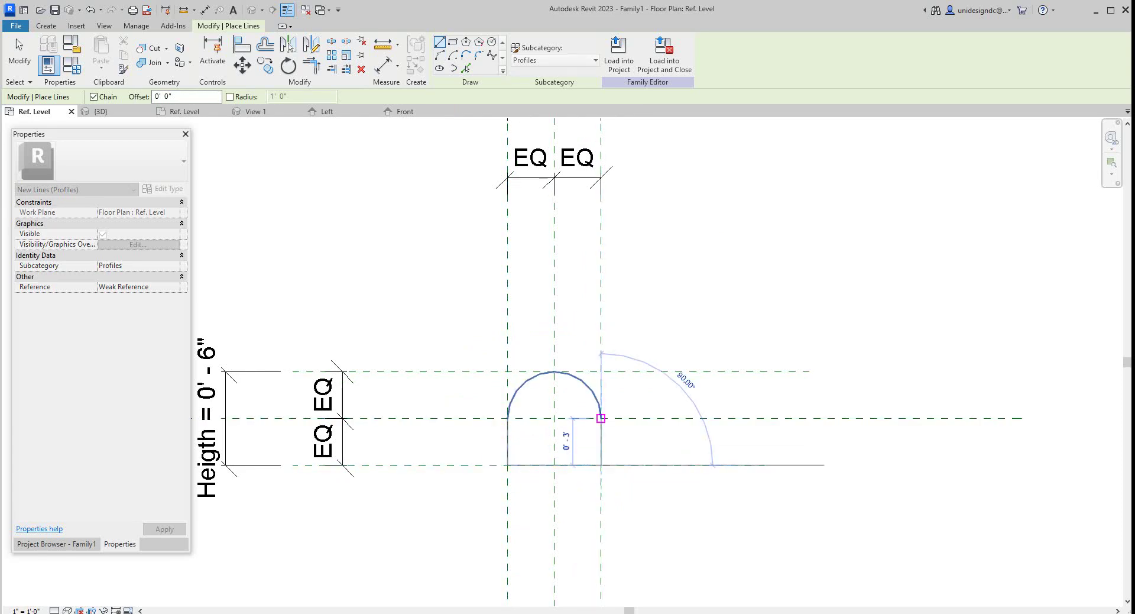
pyautogui.click(601, 418)
pyautogui.rightClick(601, 418)
pyautogui.click(634, 423)
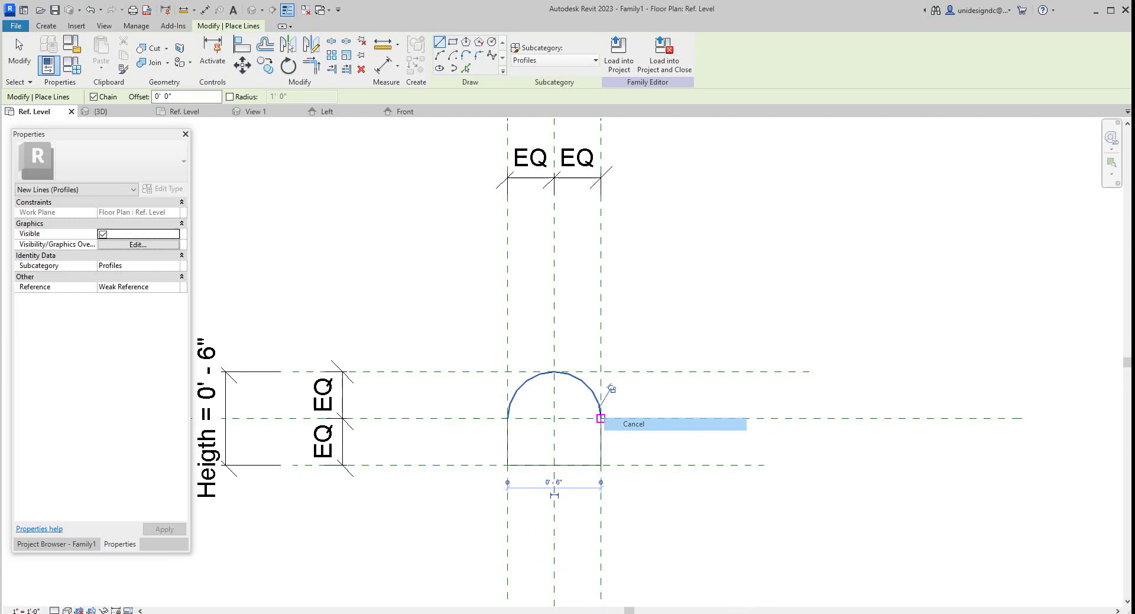
# Test the profile by applying a Heigth of 0' 9" in the family types, and discard the change
pyautogui.scroll(-4, 621, 493)
pyautogui.scroll(3, 467, 509)
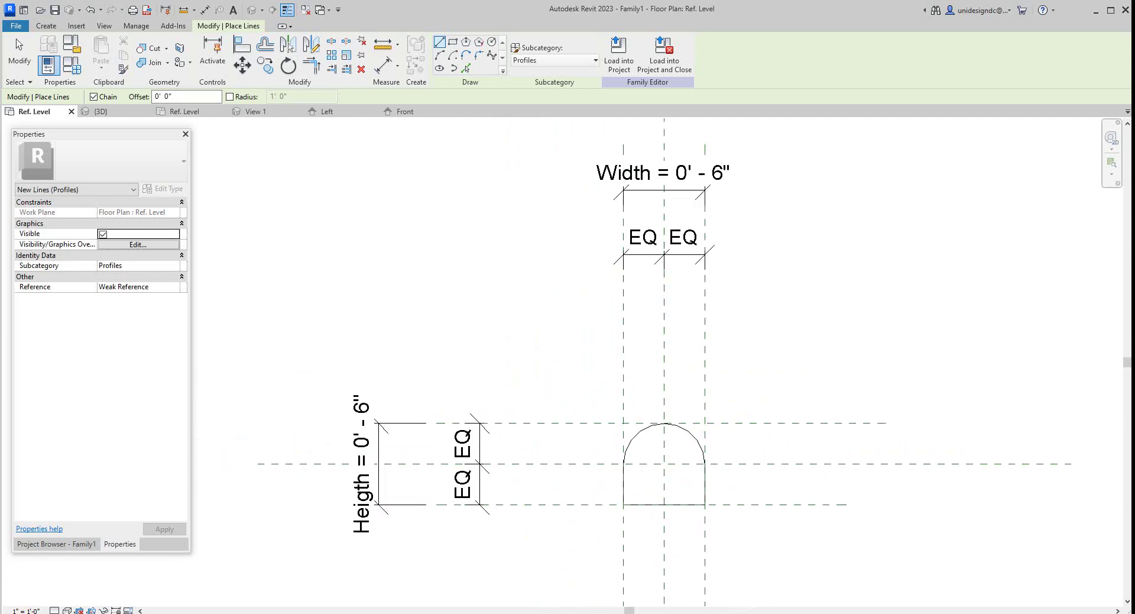
pyautogui.scroll(6, 677, 452)
pyautogui.scroll(-3, 651, 401)
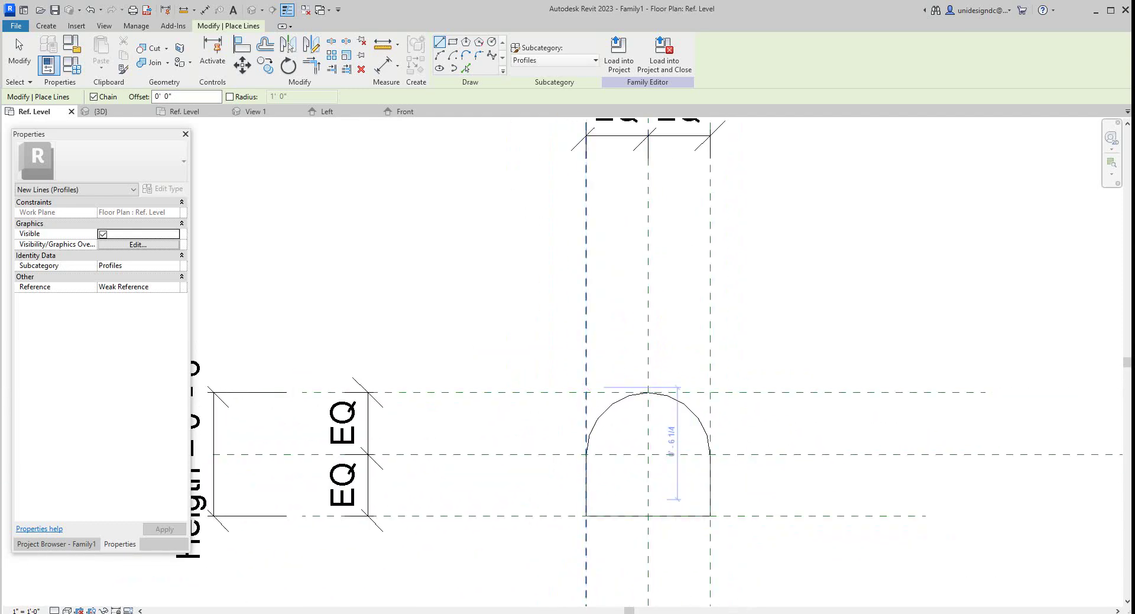
pyautogui.scroll(-3, 528, 351)
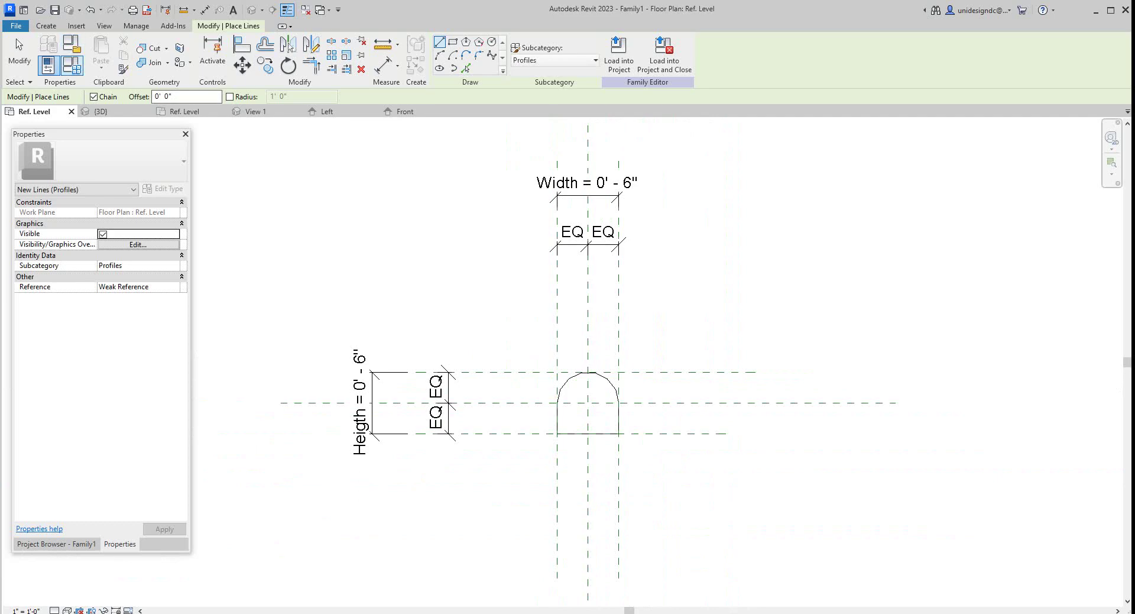
pyautogui.click(71, 64)
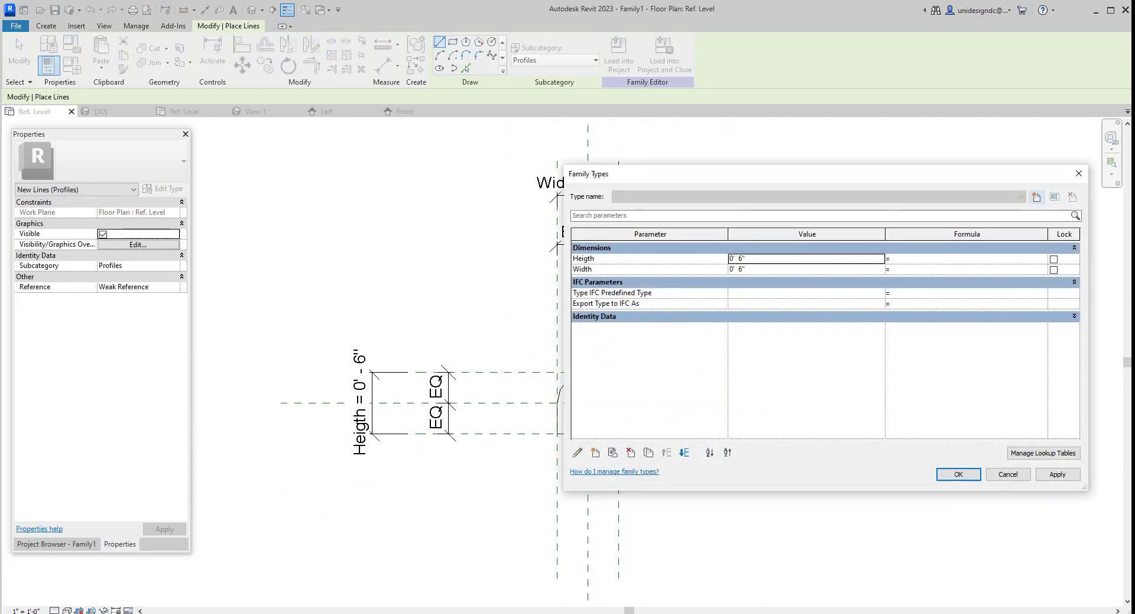
pyautogui.moveTo(795, 177); pyautogui.dragTo(886, 236)
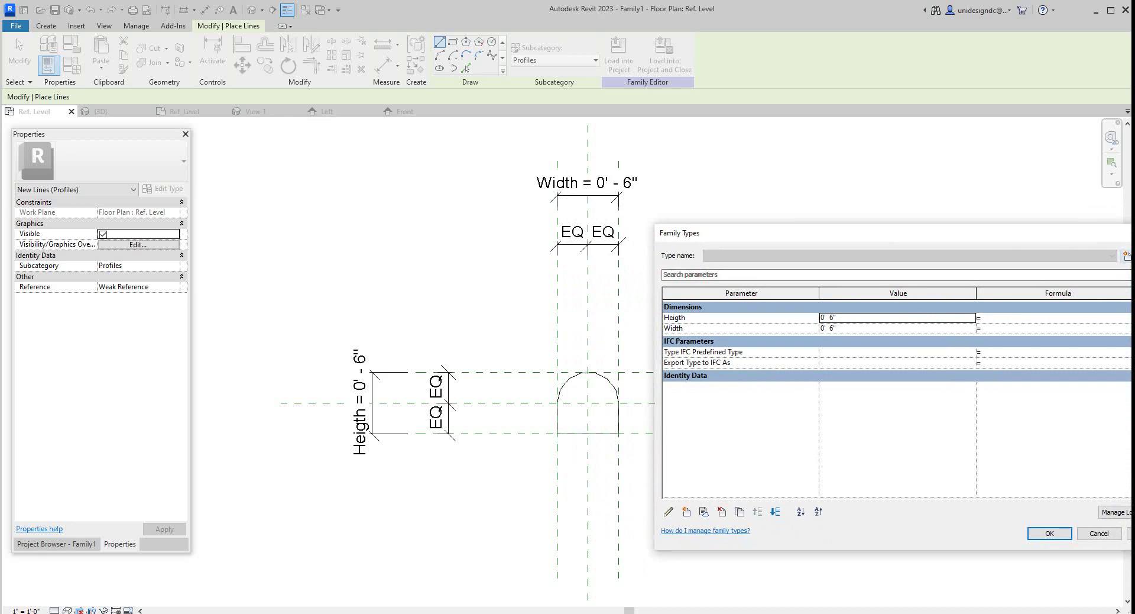
pyautogui.click(830, 317)
pyautogui.moveTo(834, 317); pyautogui.dragTo(827, 318)
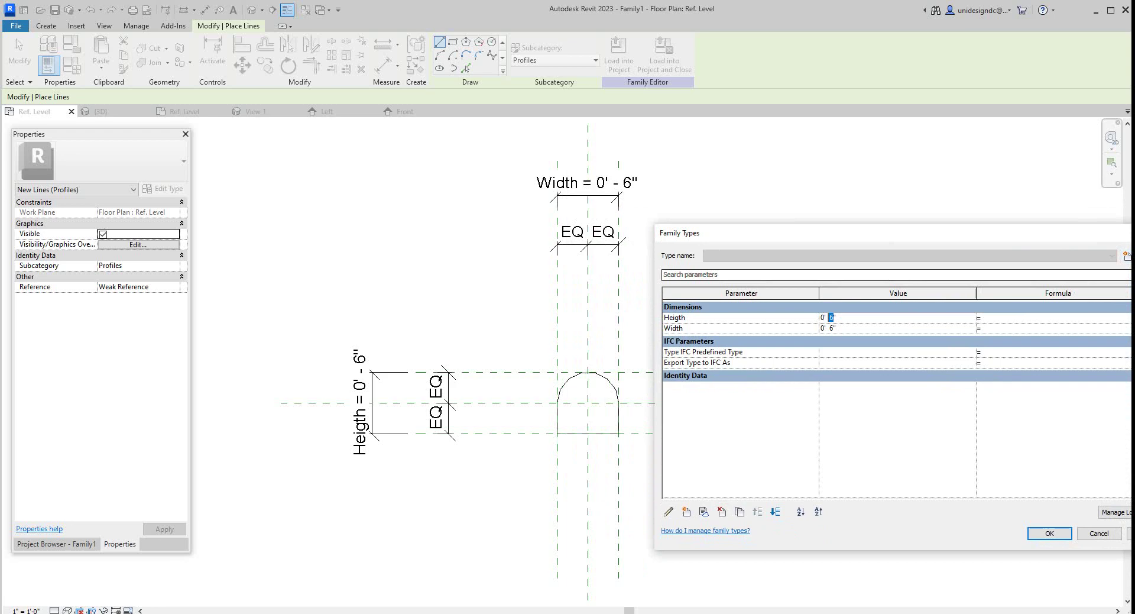
pyautogui.write('9')
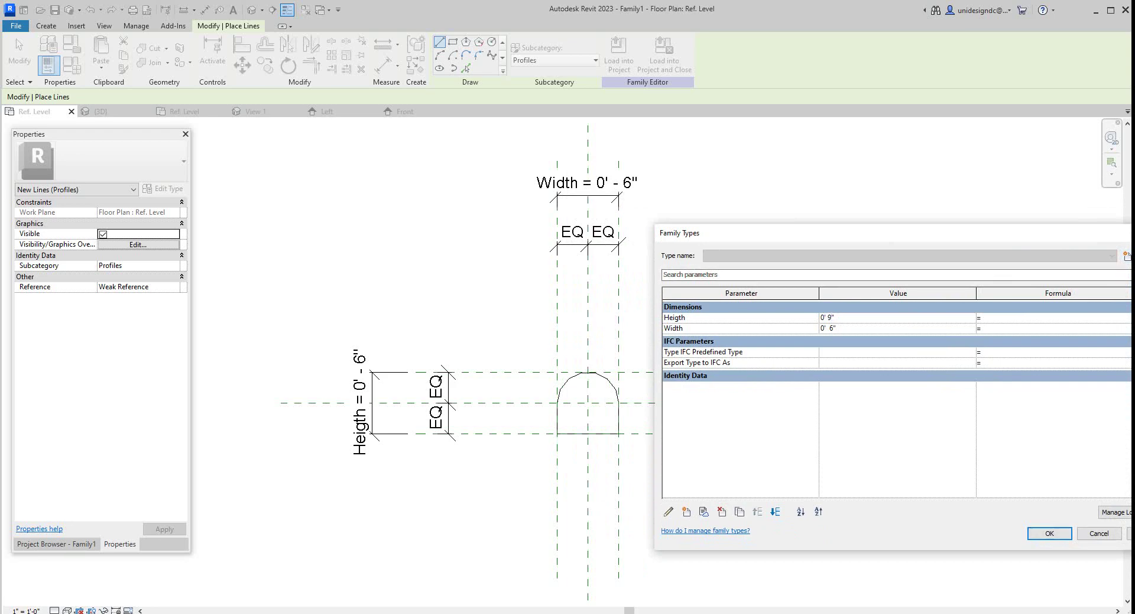
pyautogui.press('Return')
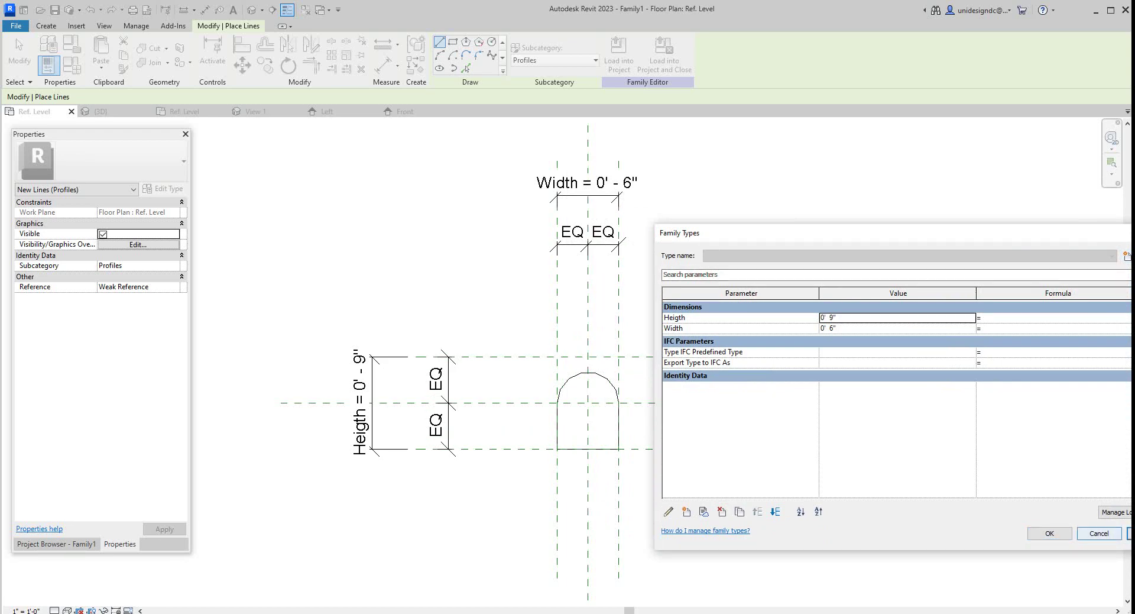
pyautogui.click(1099, 533)
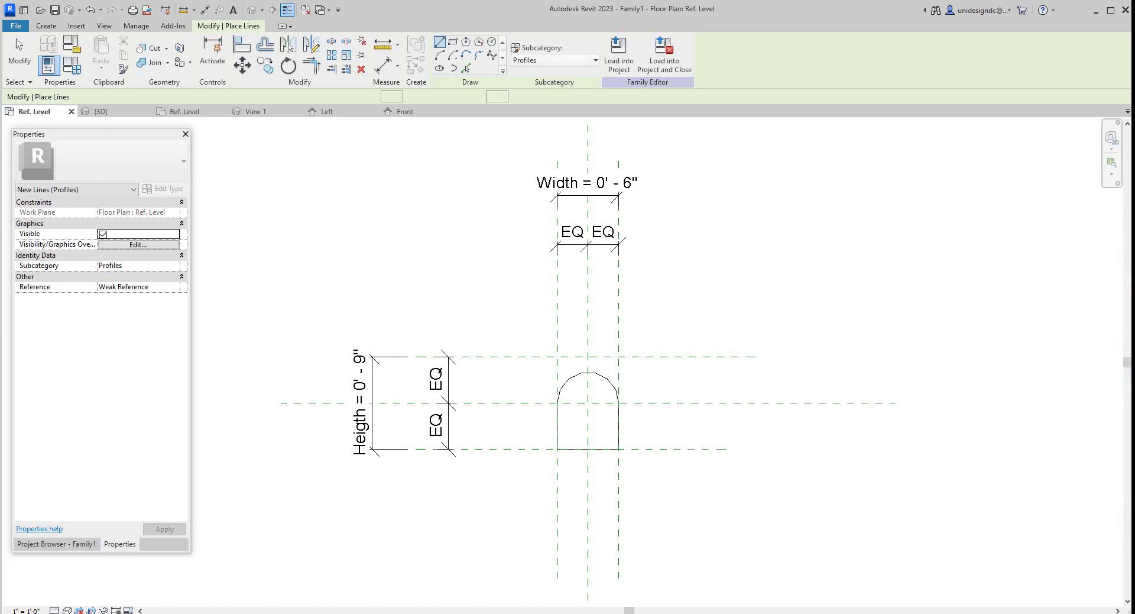
pyautogui.press('Escape')
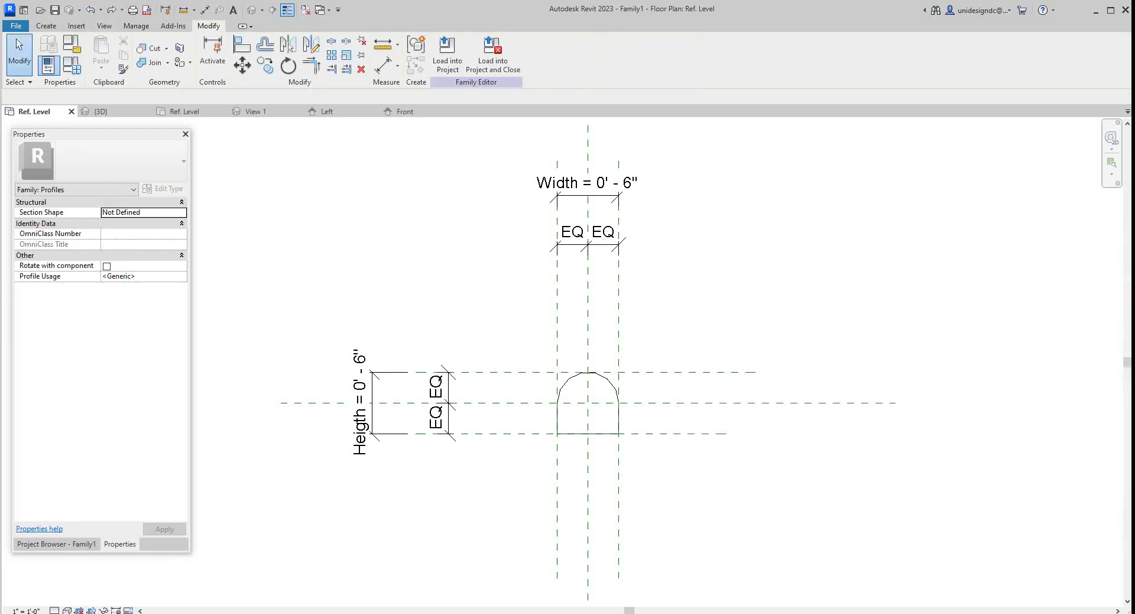
# Try to align the profile's arc with the upper horizontal reference plane
pyautogui.scroll(3, 547, 359)
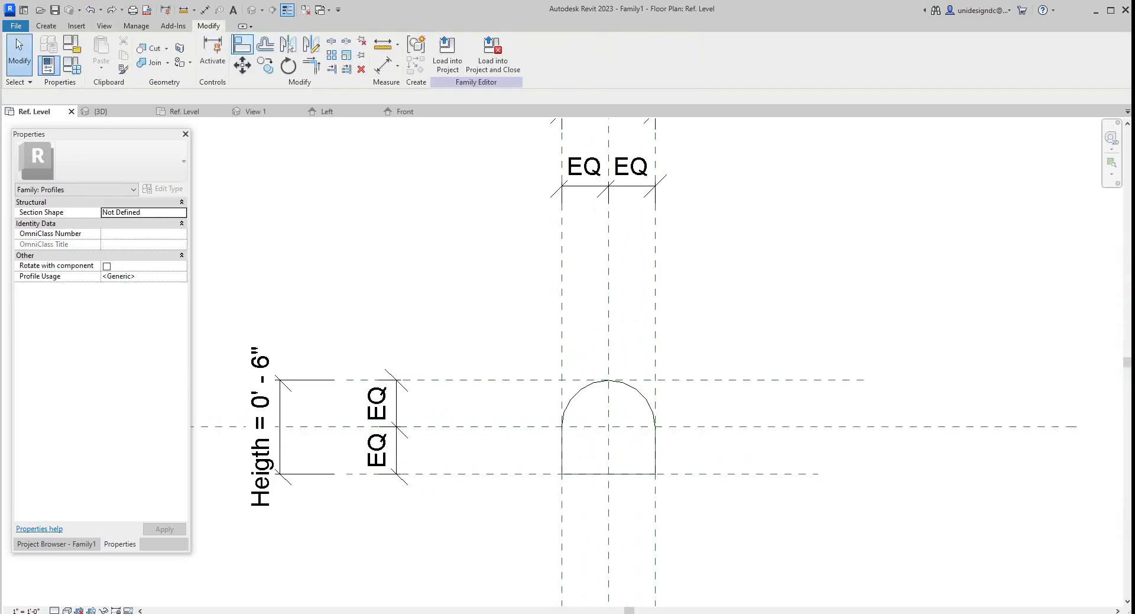
pyautogui.click(241, 45)
pyautogui.scroll(2, 661, 372)
pyautogui.click(661, 383)
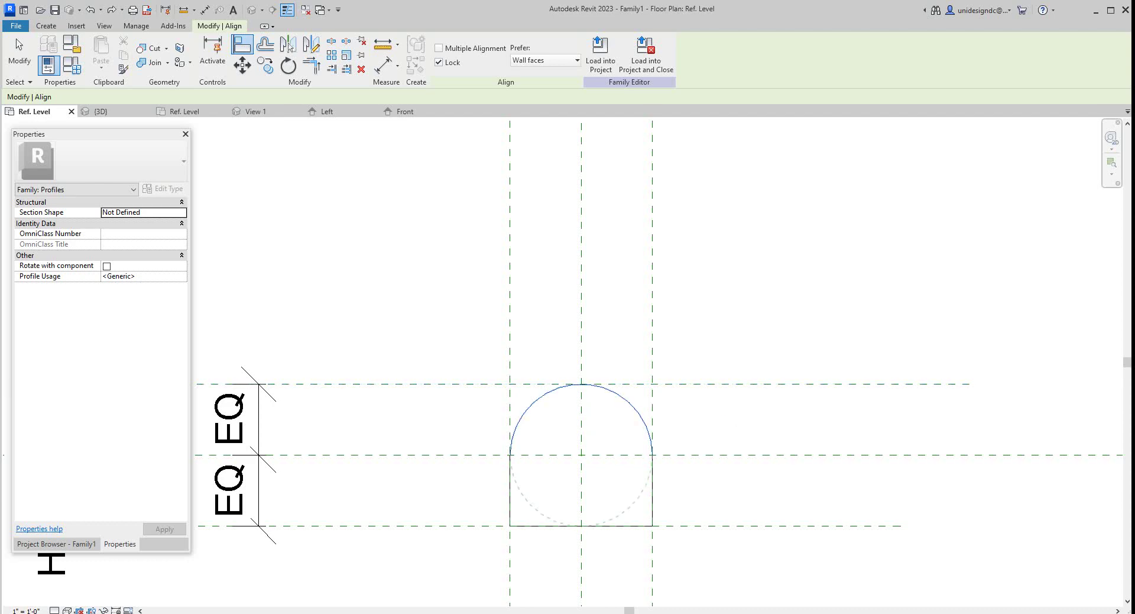
pyautogui.scroll(-3, 723, 414)
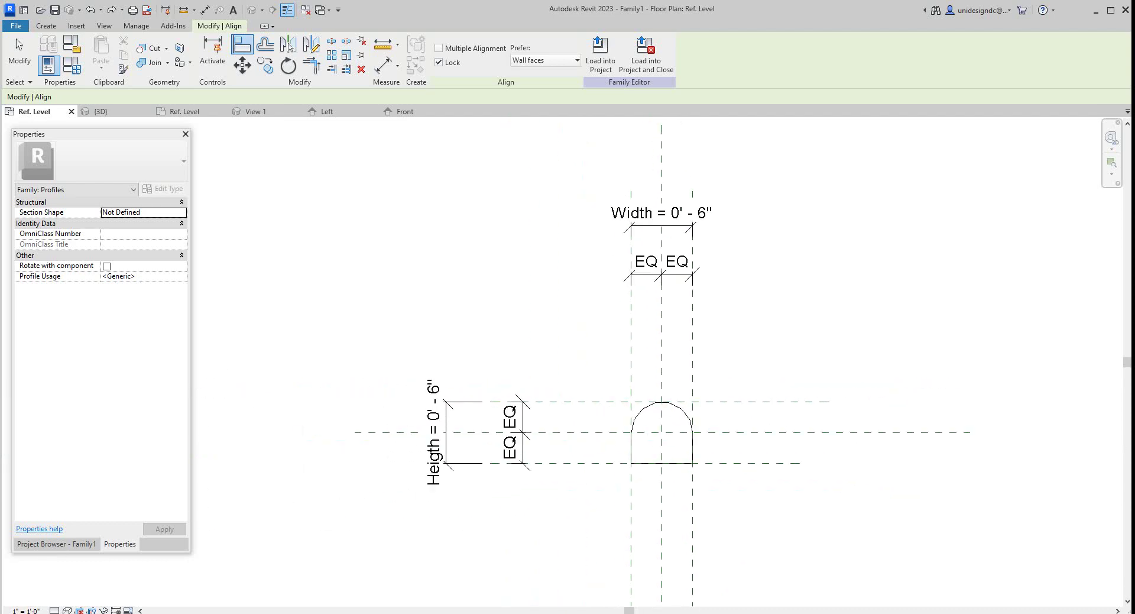
pyautogui.scroll(2, 740, 392)
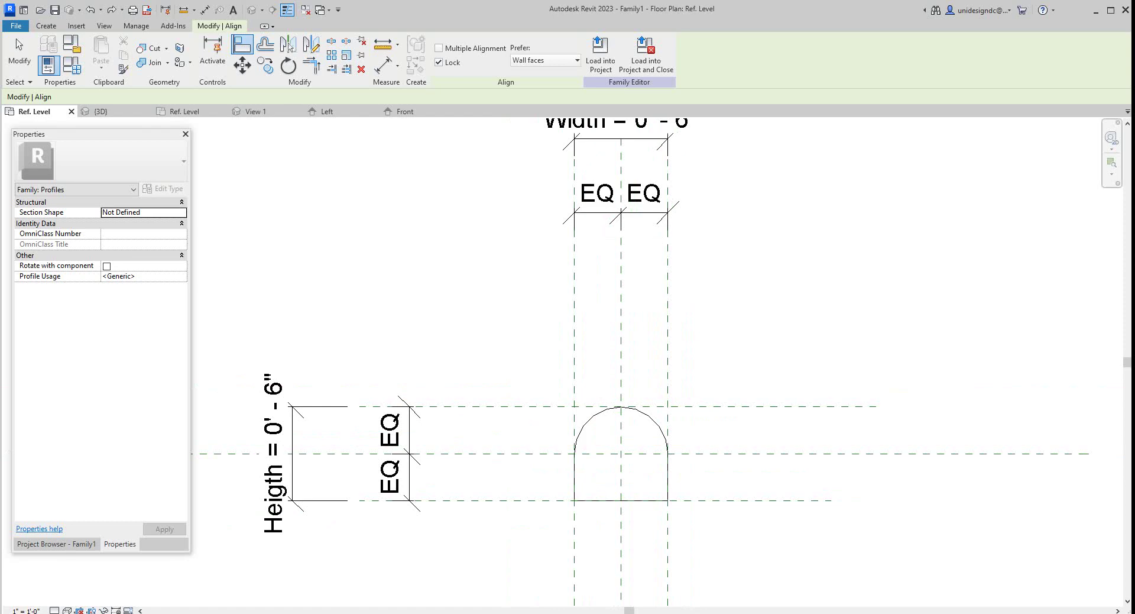
pyautogui.scroll(-3, 724, 308)
pyautogui.scroll(2, 730, 309)
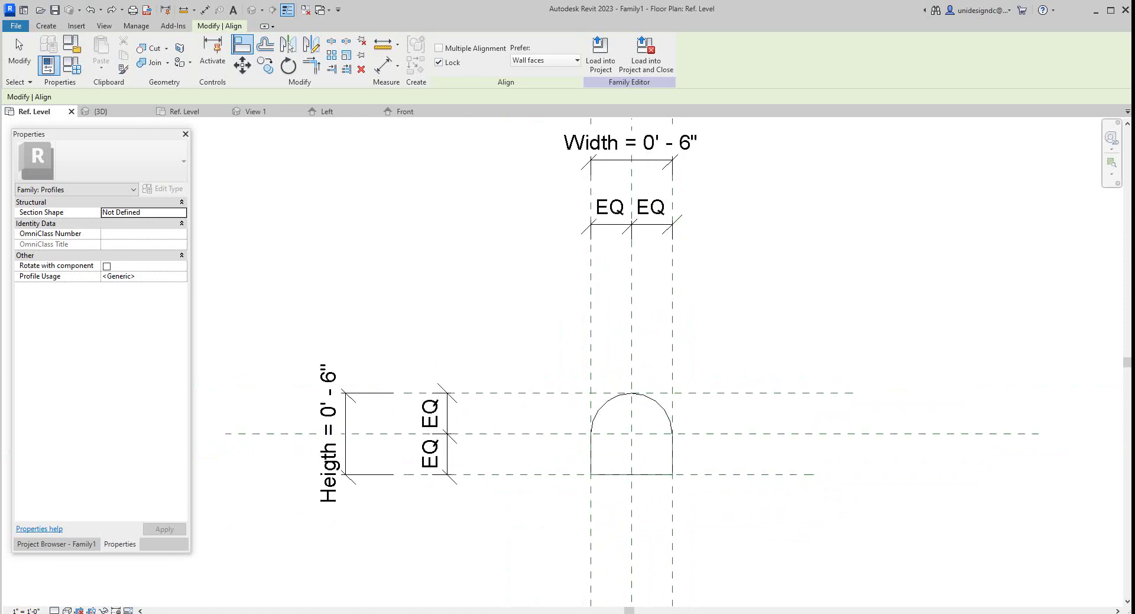
pyautogui.scroll(-2, 730, 308)
pyautogui.scroll(2, 730, 308)
pyautogui.scroll(1, 723, 388)
pyautogui.scroll(2, 569, 441)
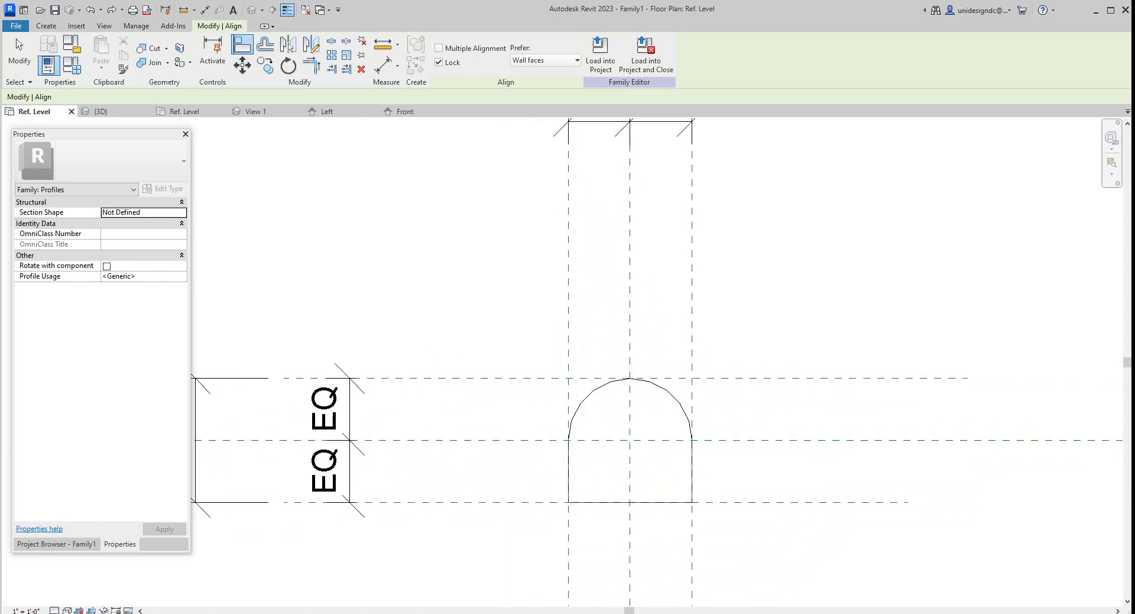
pyautogui.scroll(-3, 671, 491)
pyautogui.scroll(6, 671, 491)
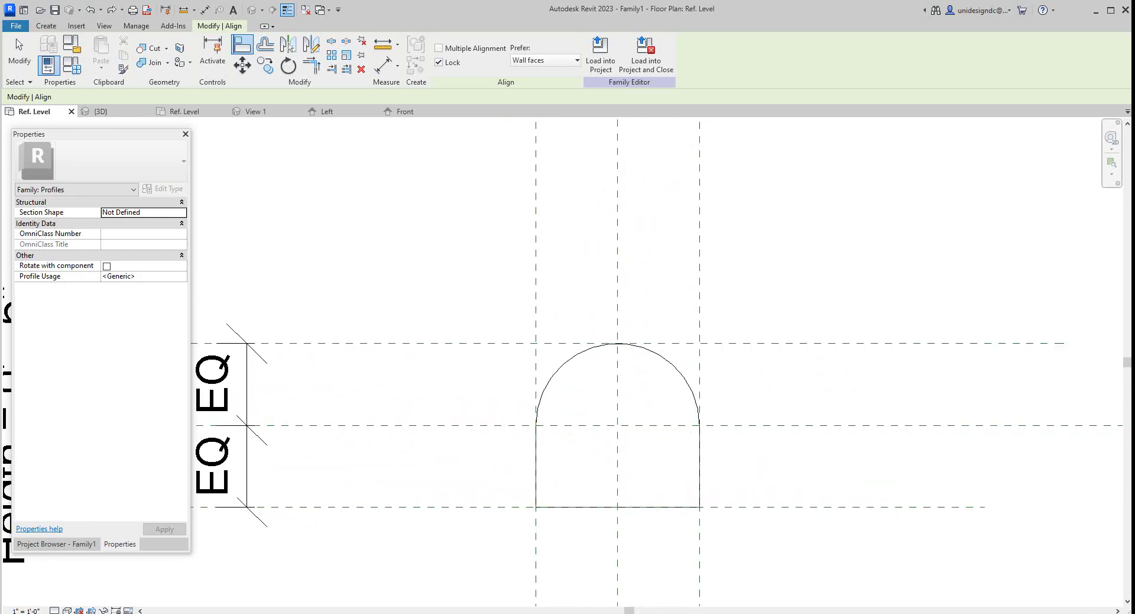
pyautogui.scroll(-5, 621, 436)
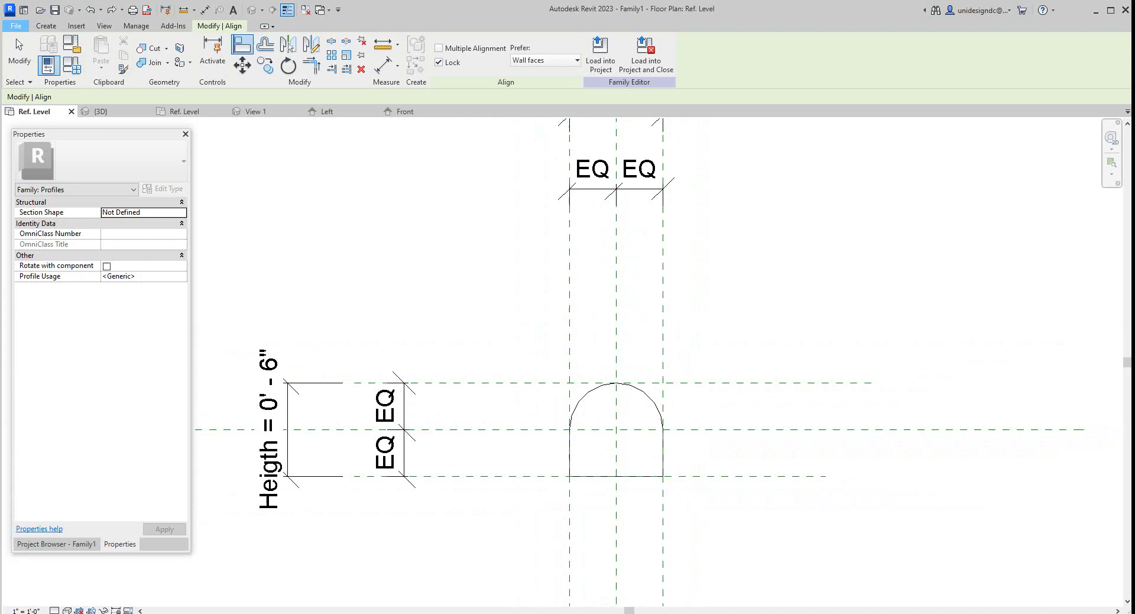
# Save the profile as a family file named Family1 Profile on the Desktop
pyautogui.click(16, 26)
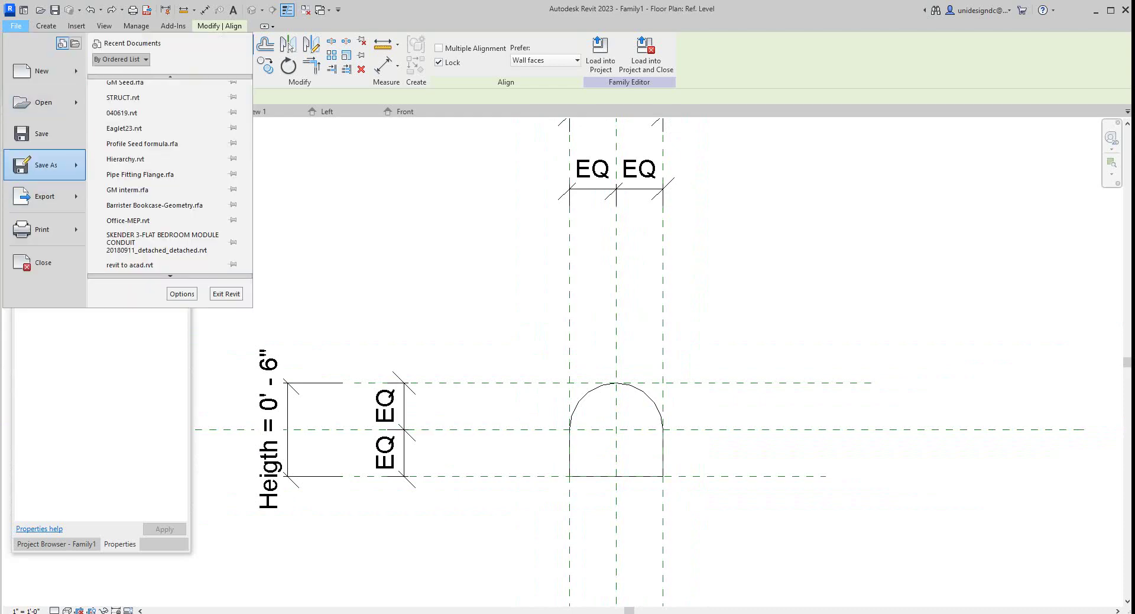
pyautogui.moveTo(45, 165)
pyautogui.click(130, 157)
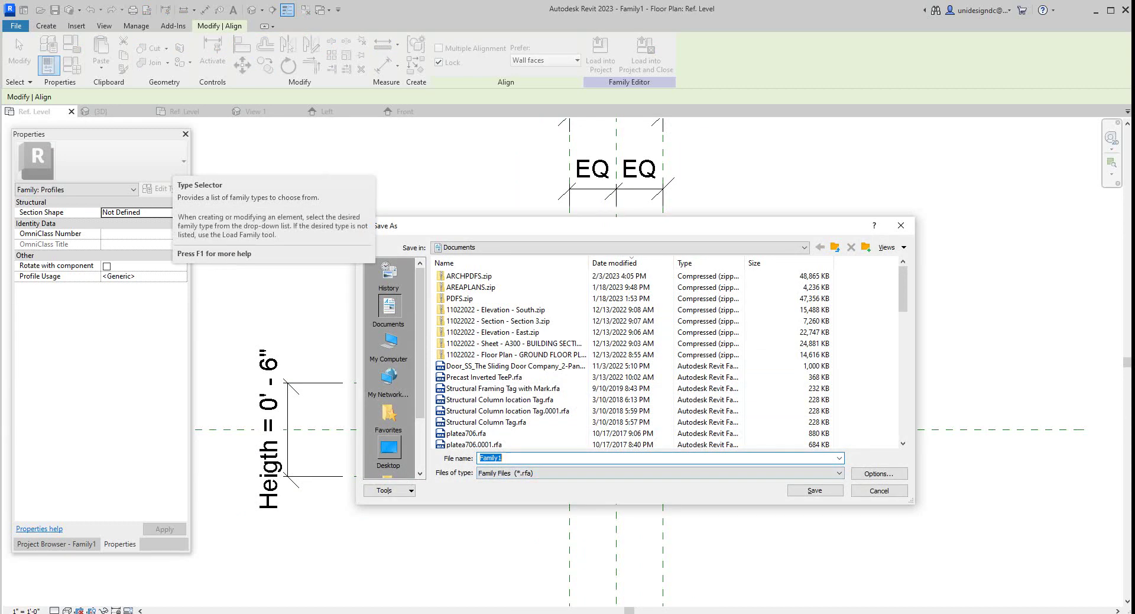
pyautogui.click(388, 450)
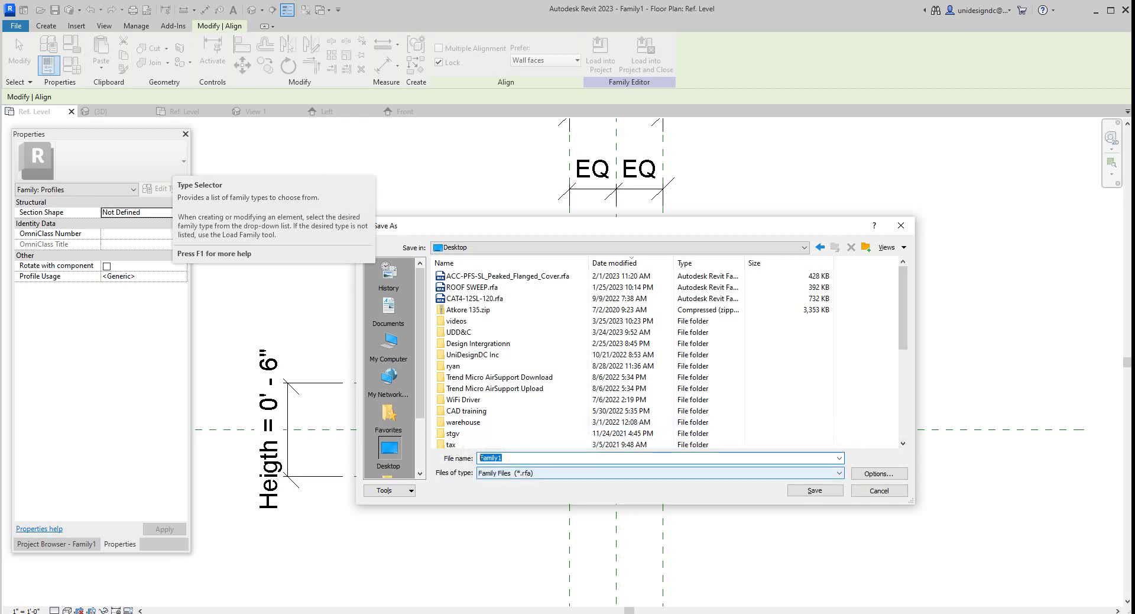
pyautogui.click(515, 458)
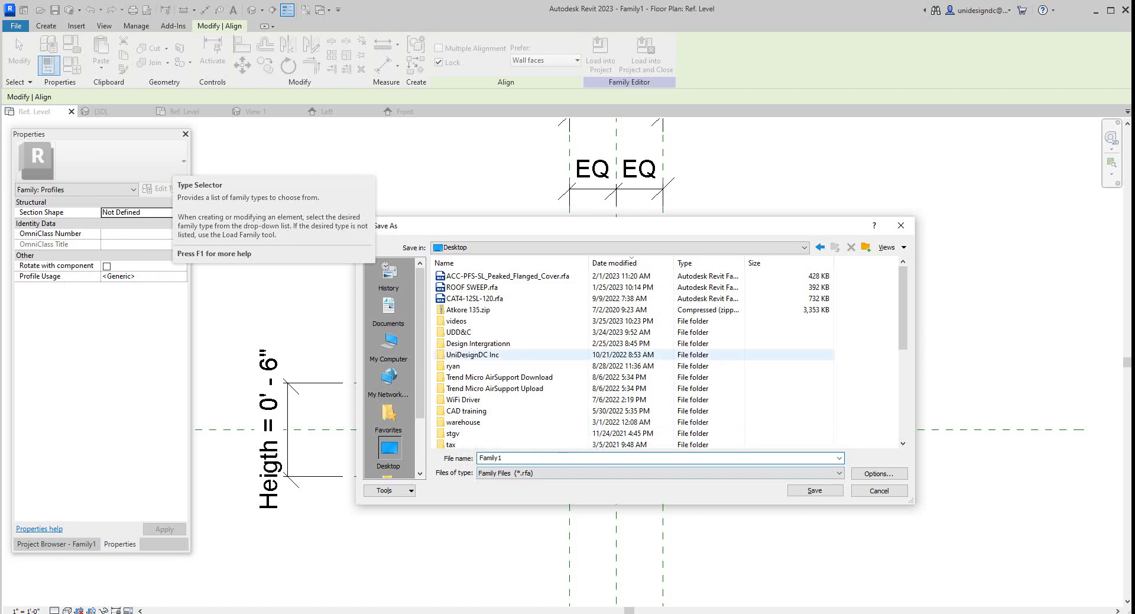
pyautogui.write('Profile')
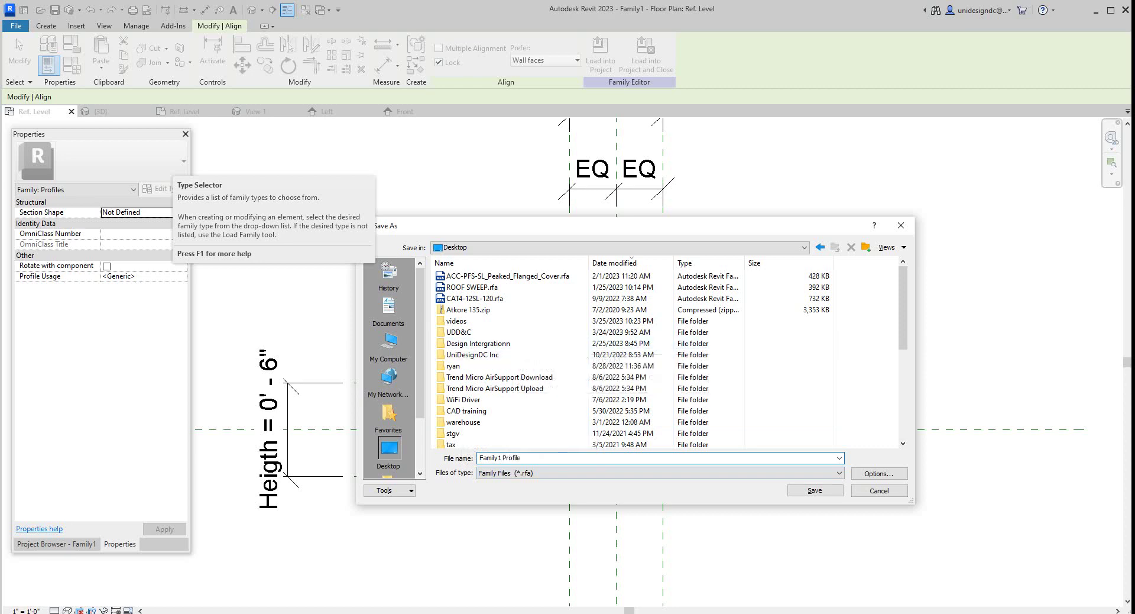
pyautogui.click(816, 490)
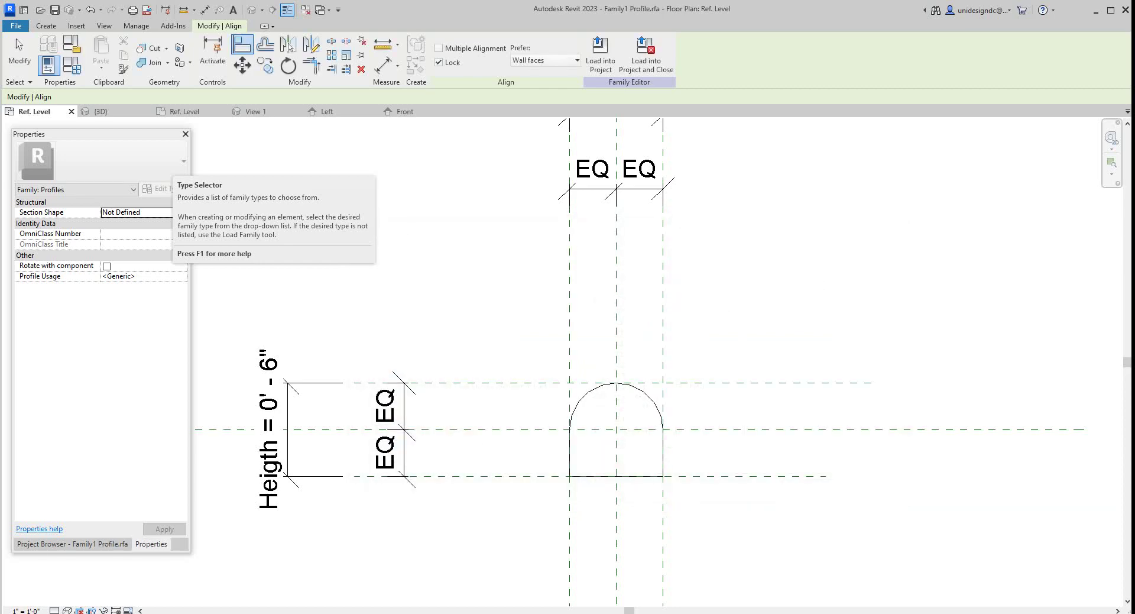
# Switch to the GM Seed family and show its box in the default 3D view
pyautogui.scroll(-1, 450, 214)
pyautogui.scroll(1, 449, 215)
pyautogui.click(198, 112)
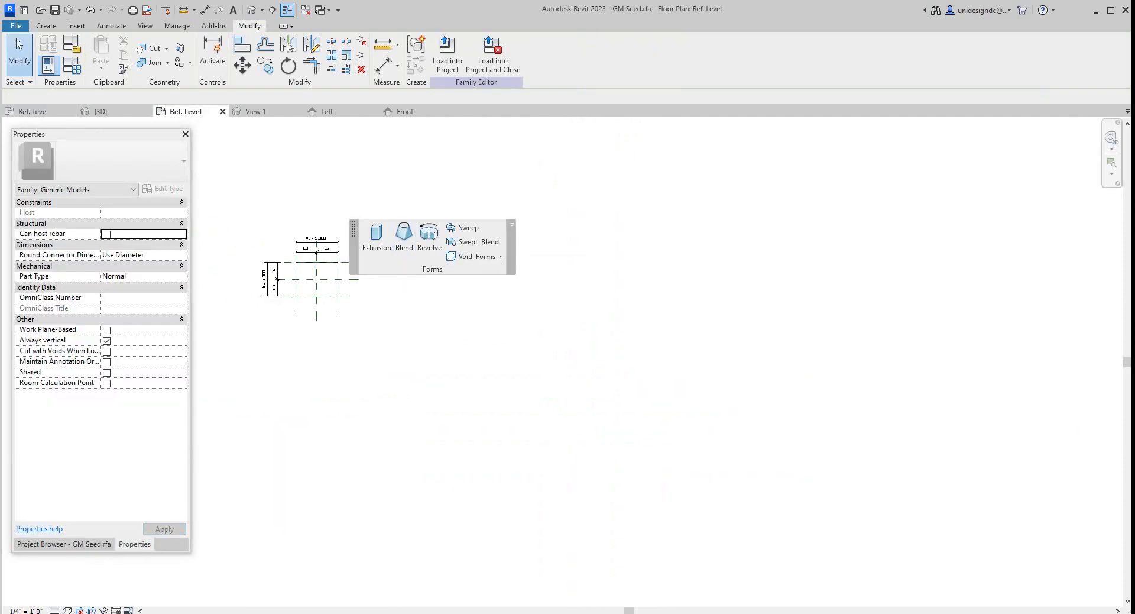
pyautogui.scroll(3, 372, 204)
pyautogui.scroll(-2, 331, 241)
pyautogui.scroll(1, 276, 307)
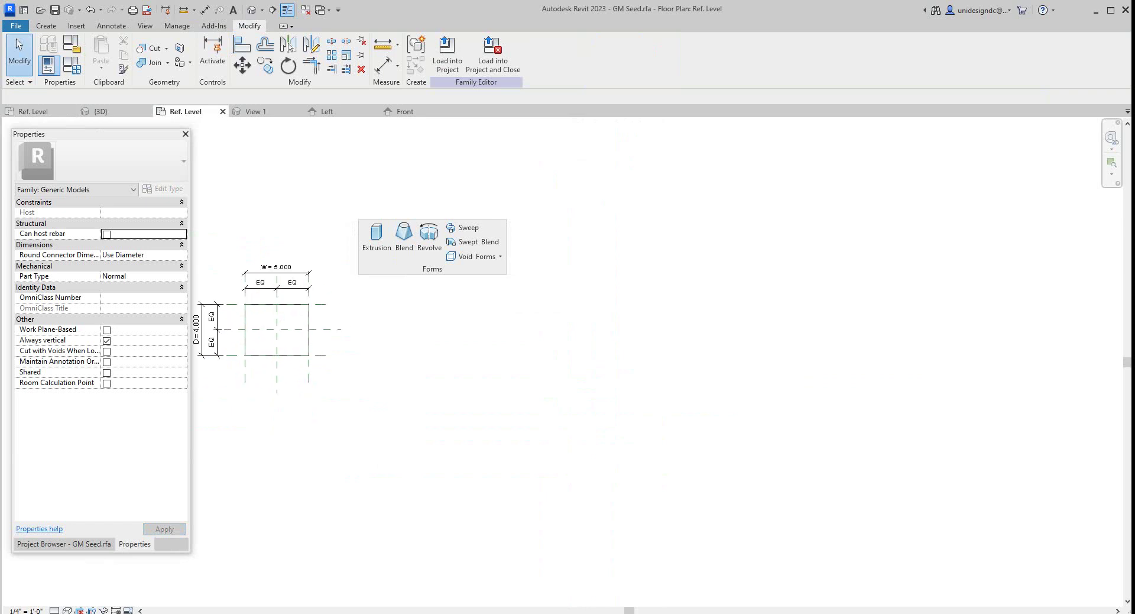
pyautogui.click(253, 10)
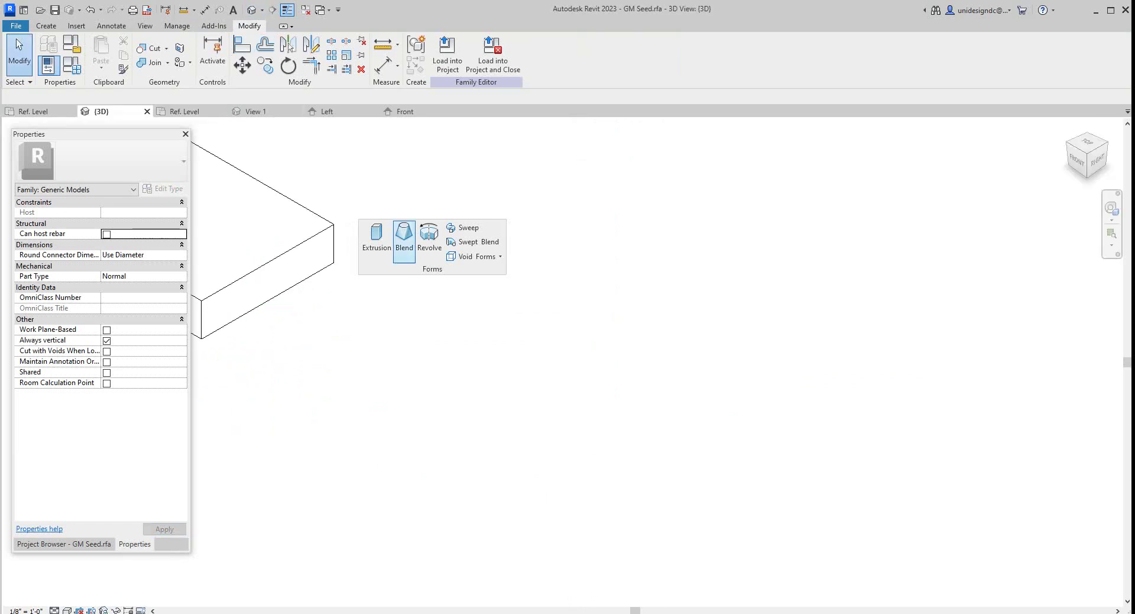
pyautogui.scroll(5, 398, 301)
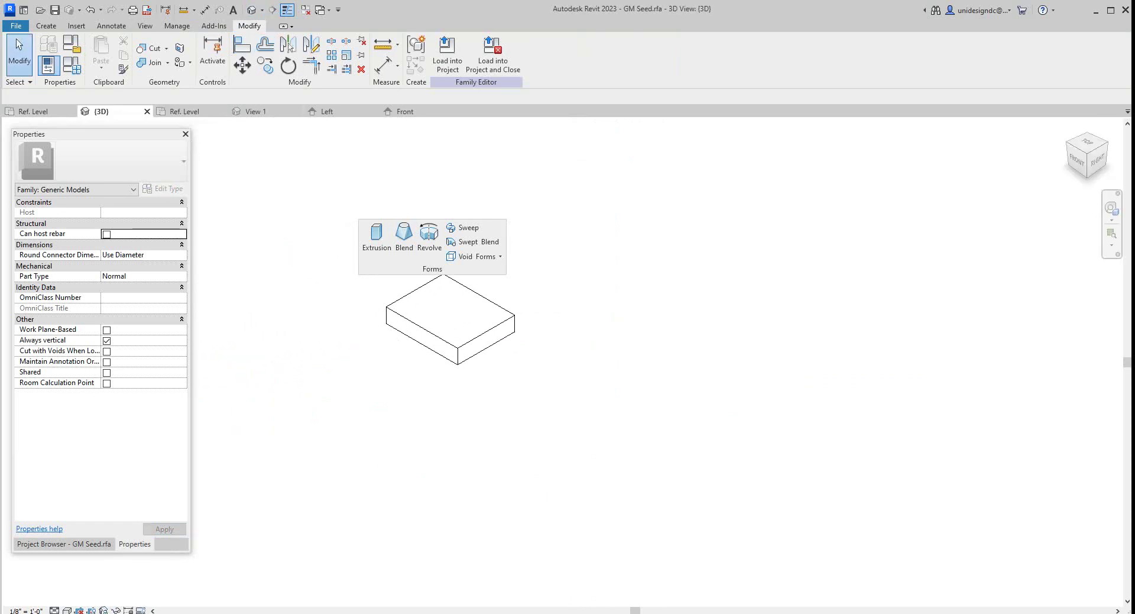
pyautogui.scroll(2, 564, 380)
pyautogui.scroll(-3, 618, 387)
pyautogui.scroll(2, 517, 217)
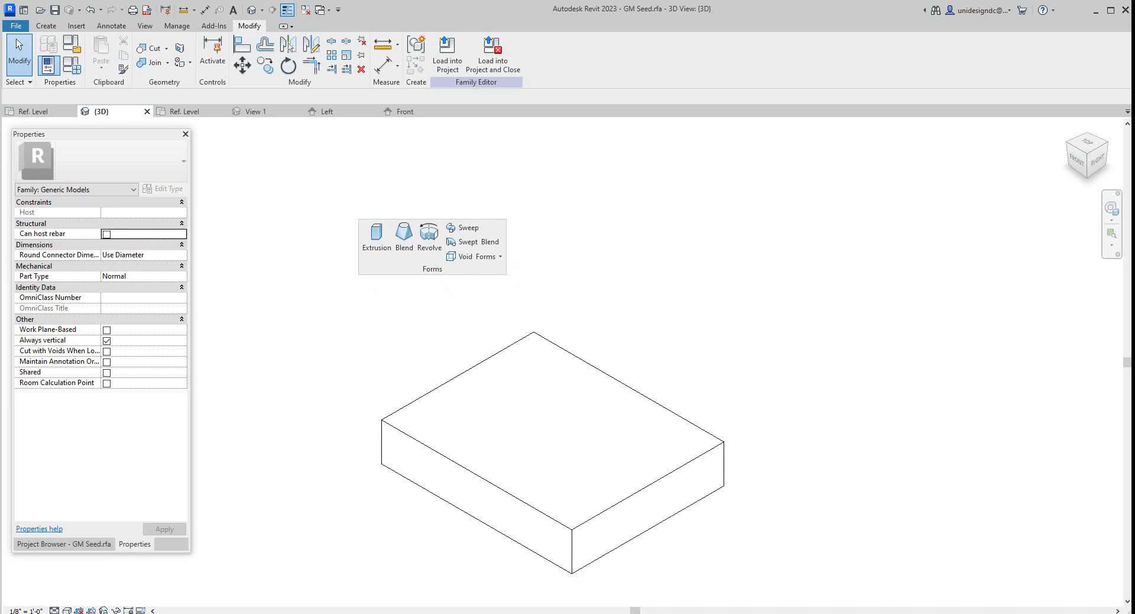
pyautogui.scroll(-1, 796, 561)
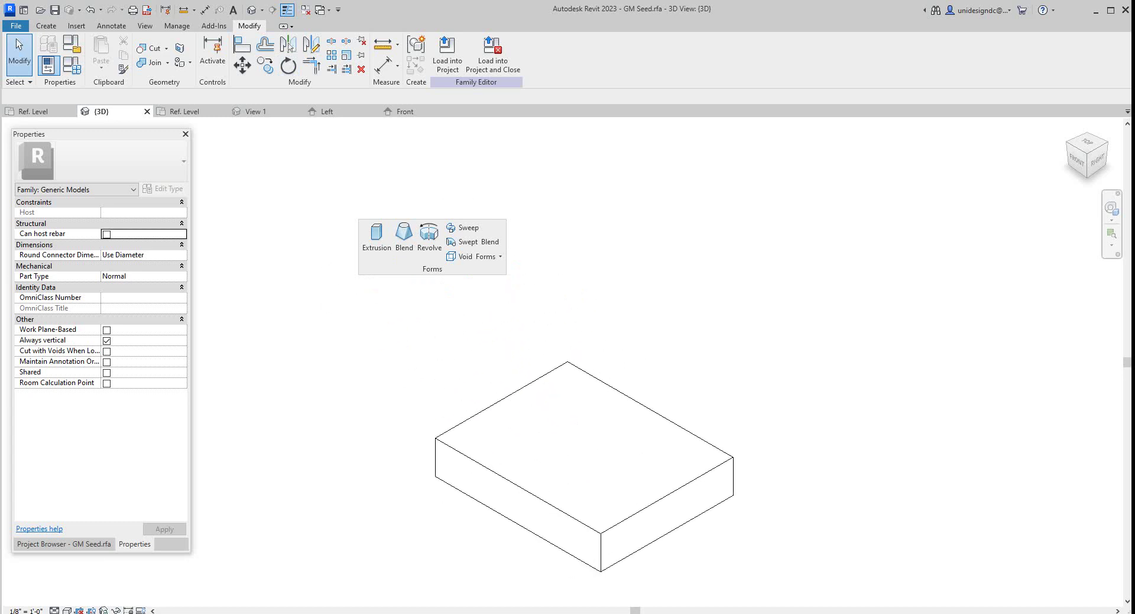
# Start a solid sweep and pick the left edge of the box's top face as its path
pyautogui.click(464, 227)
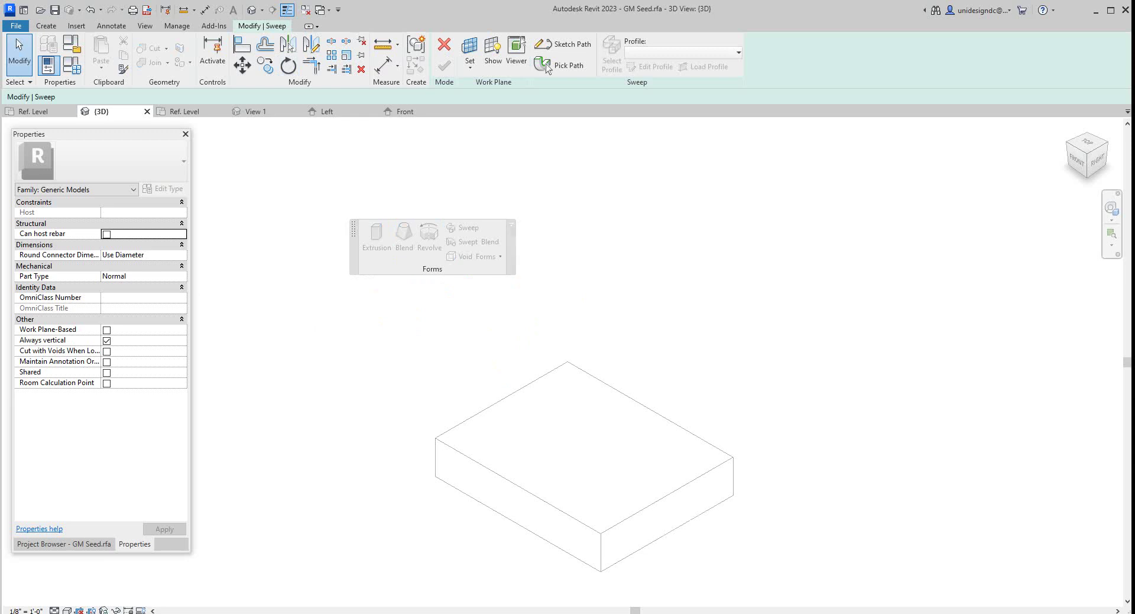
pyautogui.click(547, 67)
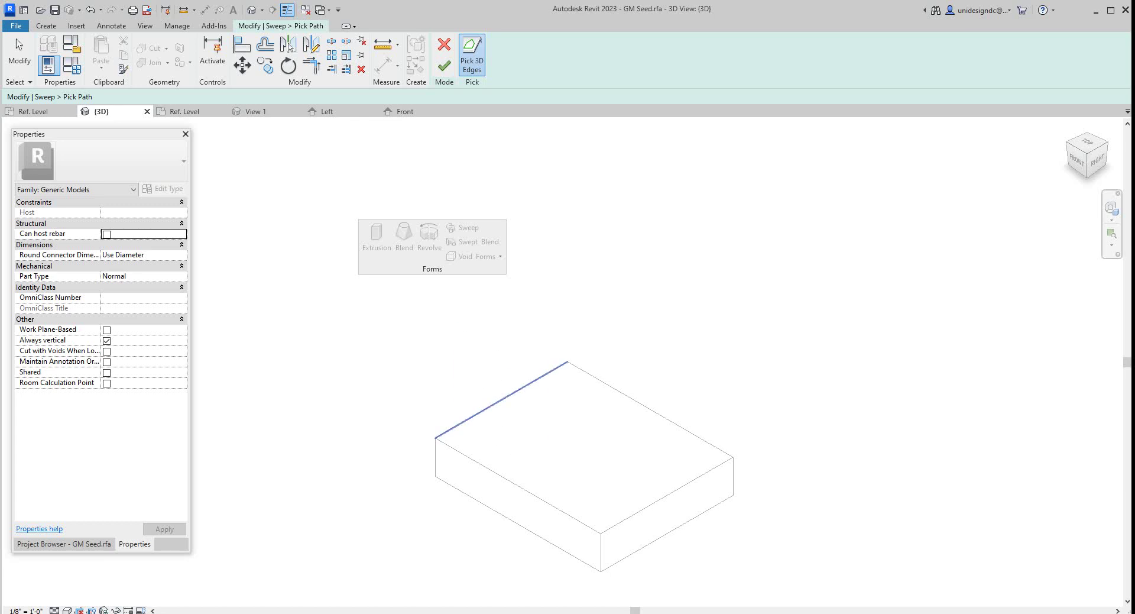
pyautogui.click(500, 400)
pyautogui.click(444, 65)
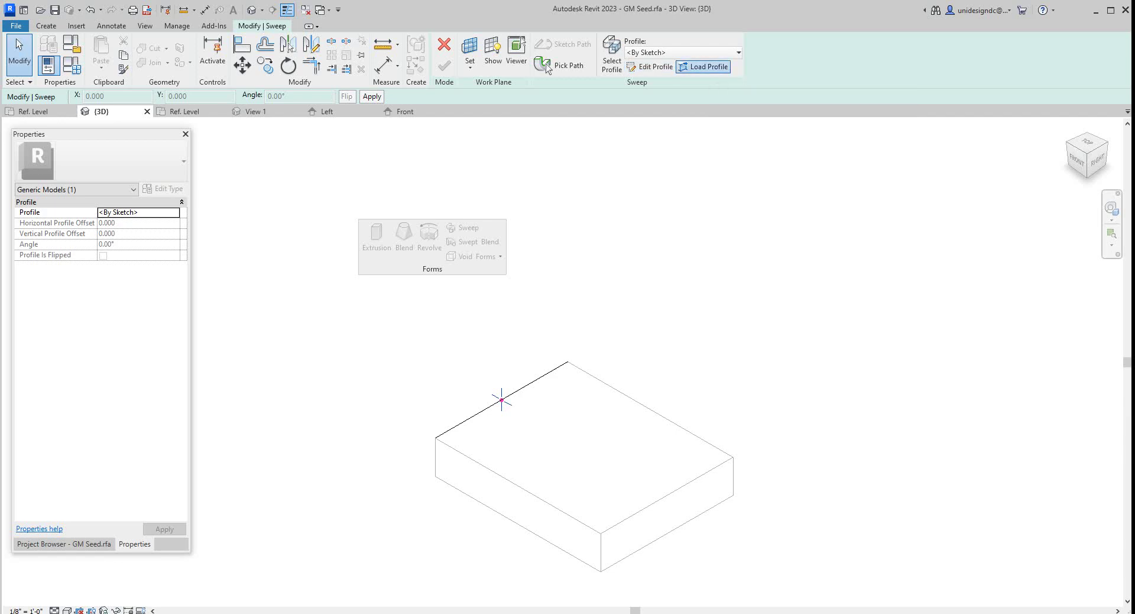
# Load Family1 Profile.rfa from the Desktop as a profile for the sweep
pyautogui.click(704, 66)
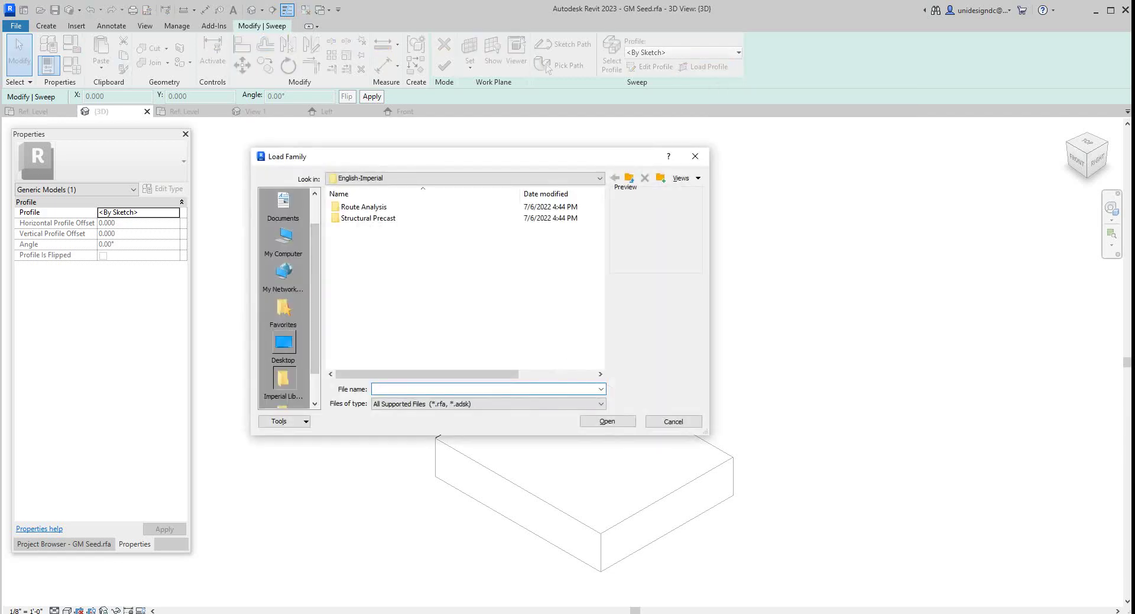
pyautogui.click(284, 343)
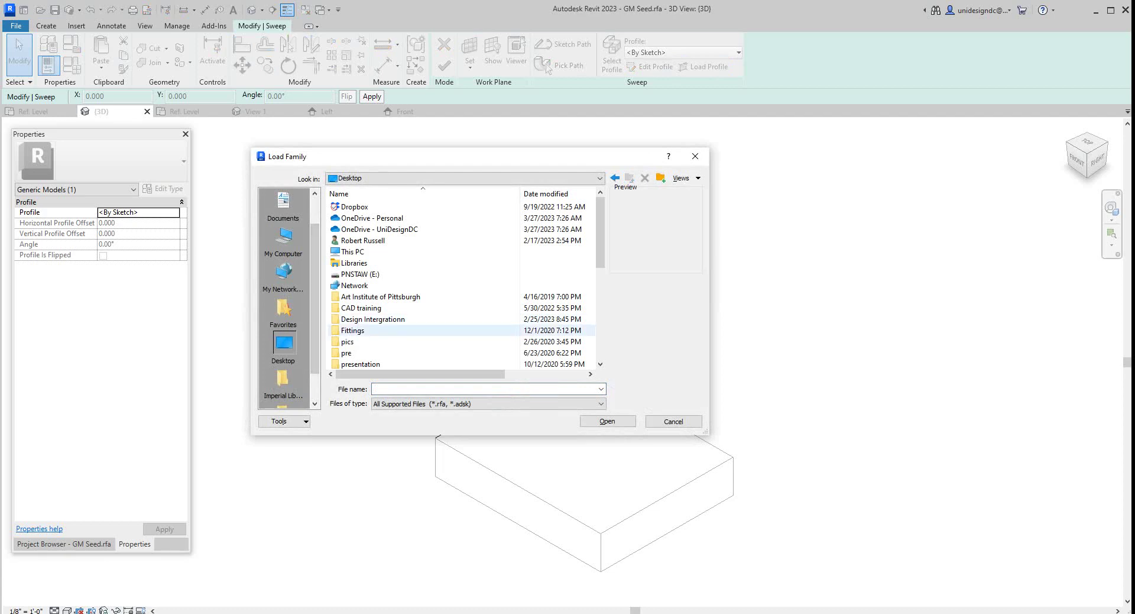
pyautogui.scroll(-6, 390, 334)
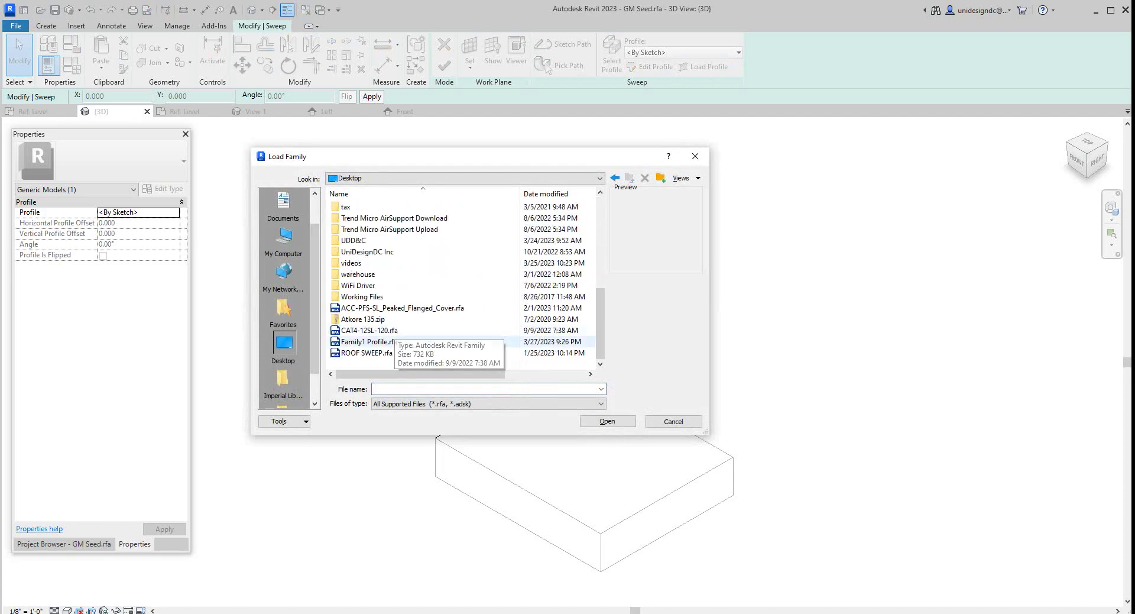
pyautogui.click(368, 341)
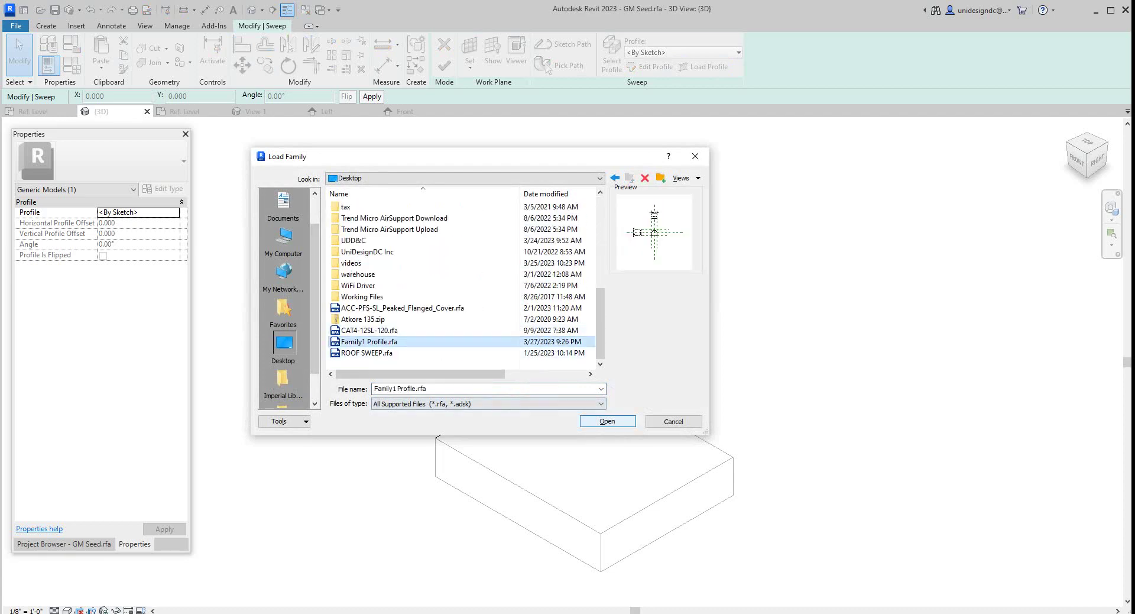
pyautogui.press('Return')
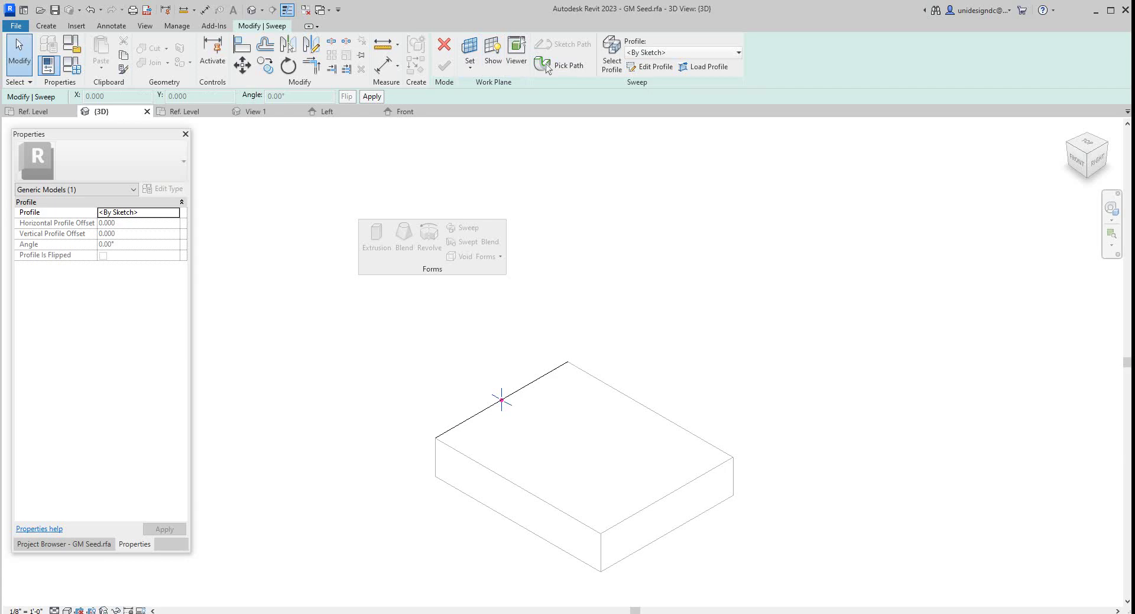
pyautogui.click(704, 67)
pyautogui.scroll(-7, 414, 218)
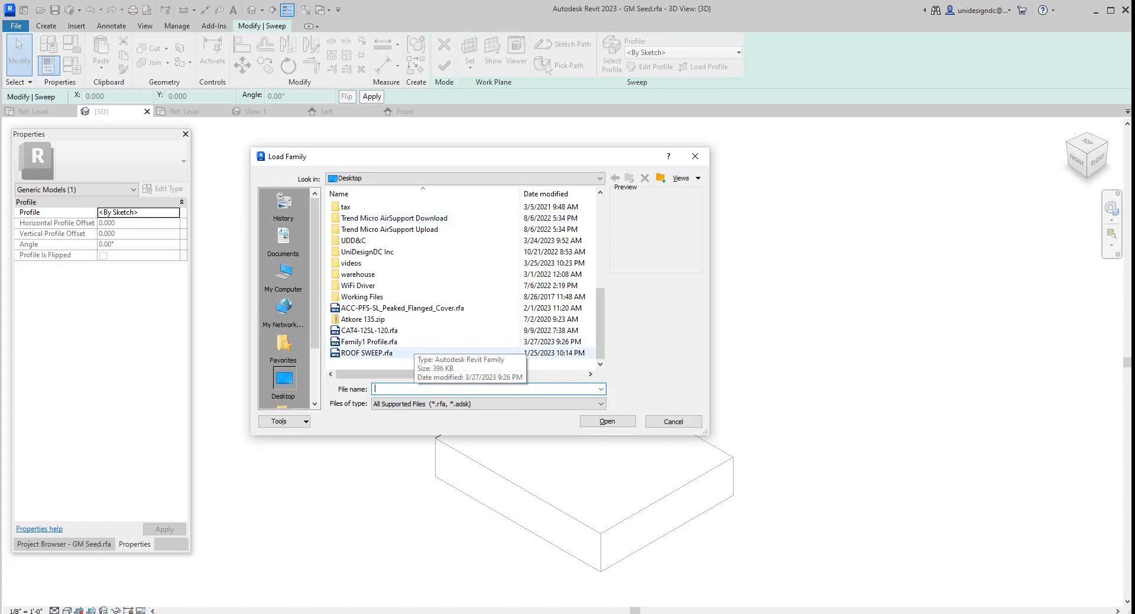
pyautogui.click(540, 342)
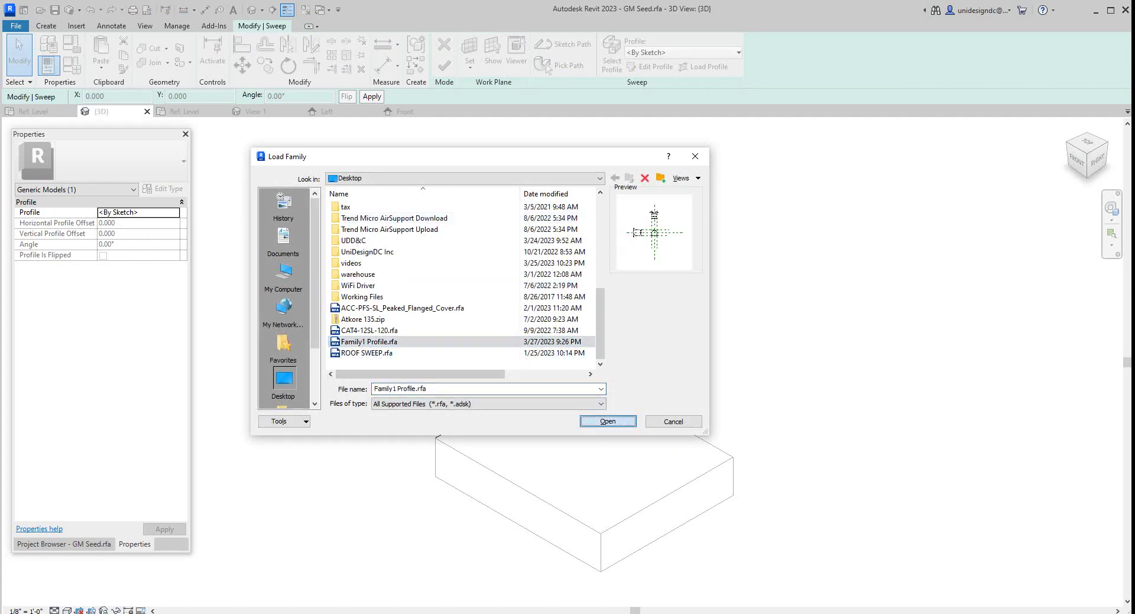
pyautogui.click(608, 421)
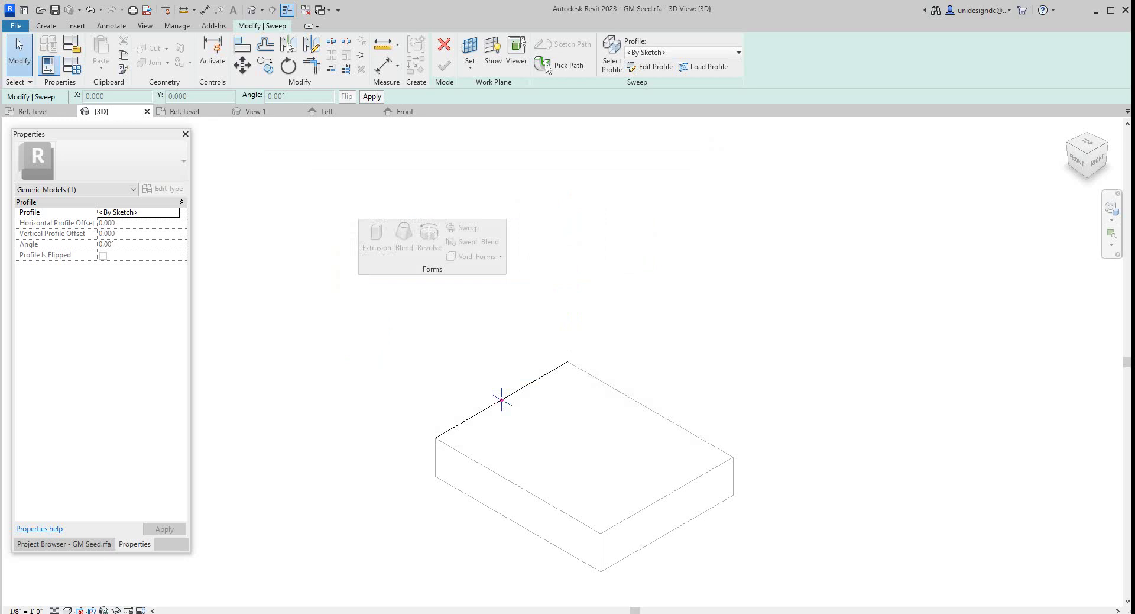
# Assign Family1 Profile to the sweep, finish it, and inspect the swept edge from the right side and in isometric view
pyautogui.click(698, 52)
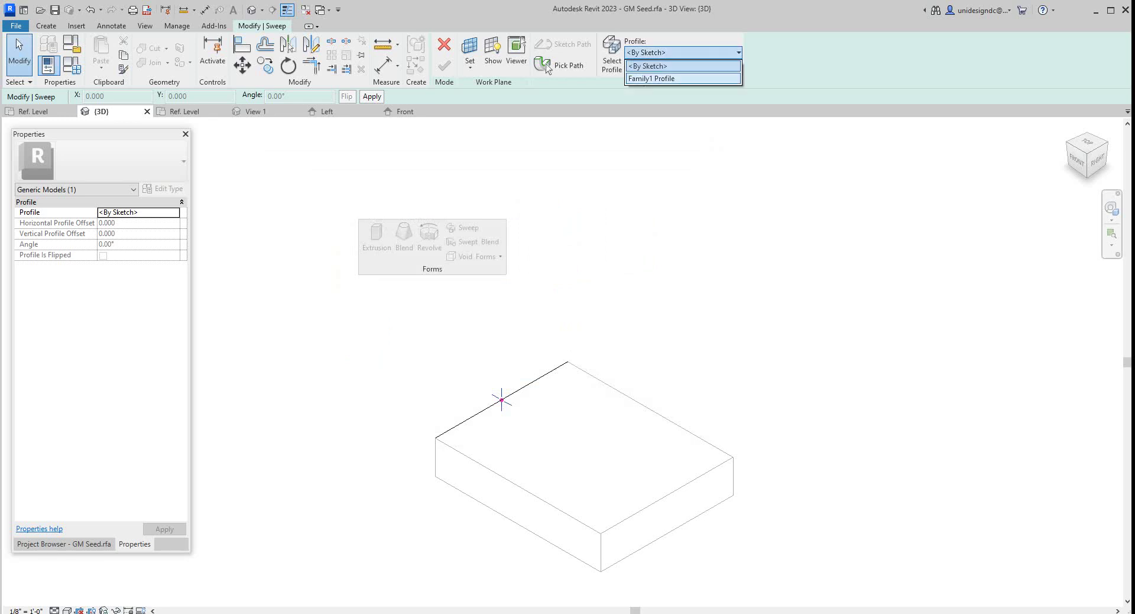
pyautogui.press('Down')
pyautogui.press('Return')
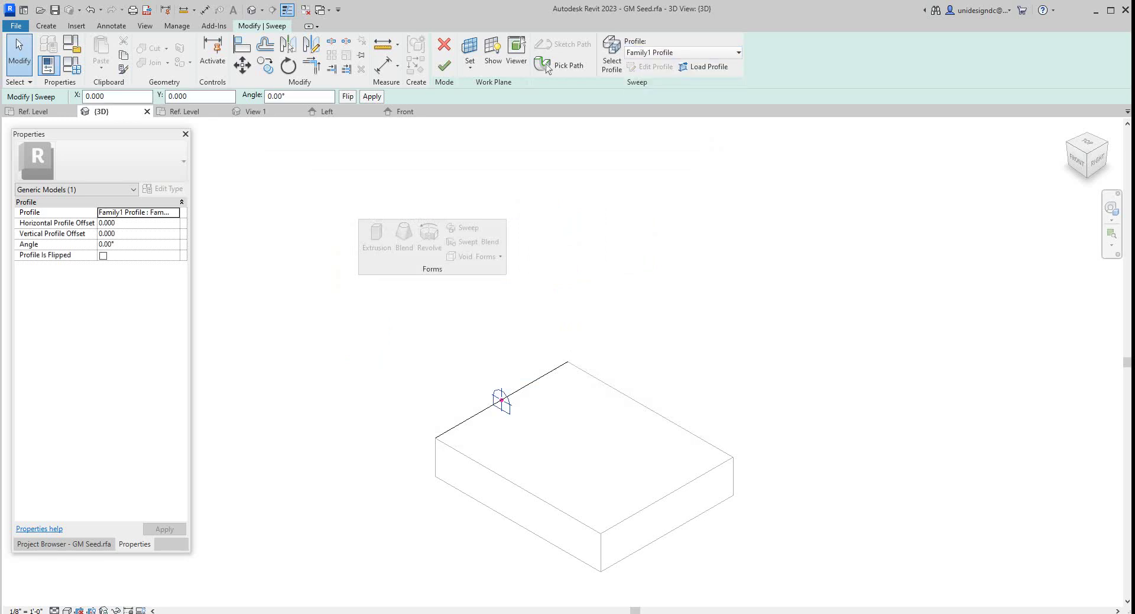
pyautogui.click(444, 65)
pyautogui.press('Escape')
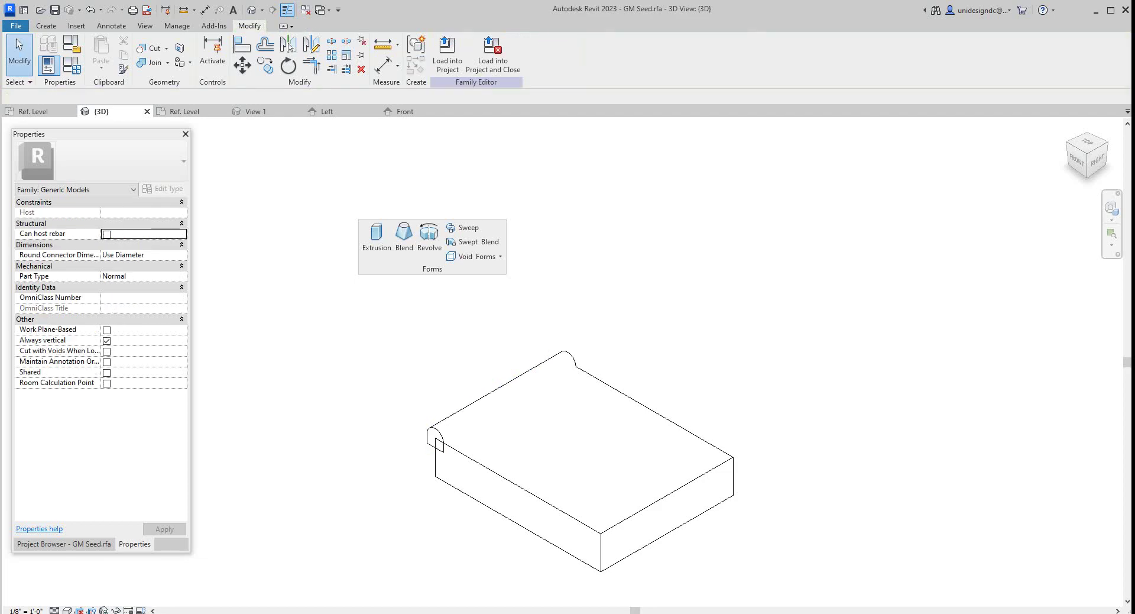
pyautogui.scroll(4, 465, 442)
pyautogui.scroll(-3, 411, 444)
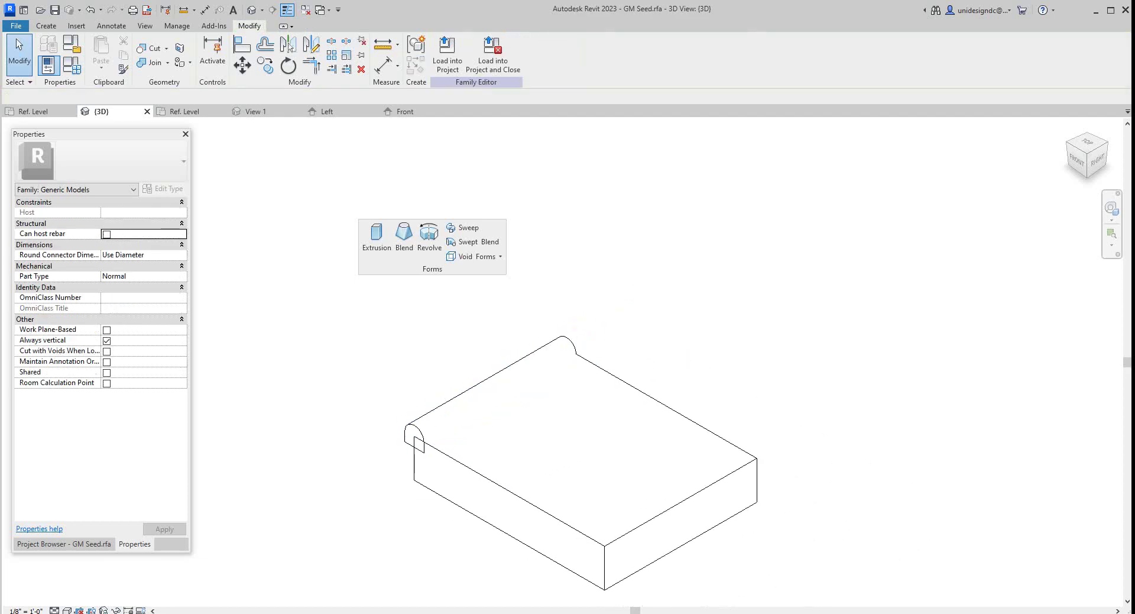
pyautogui.click(1098, 158)
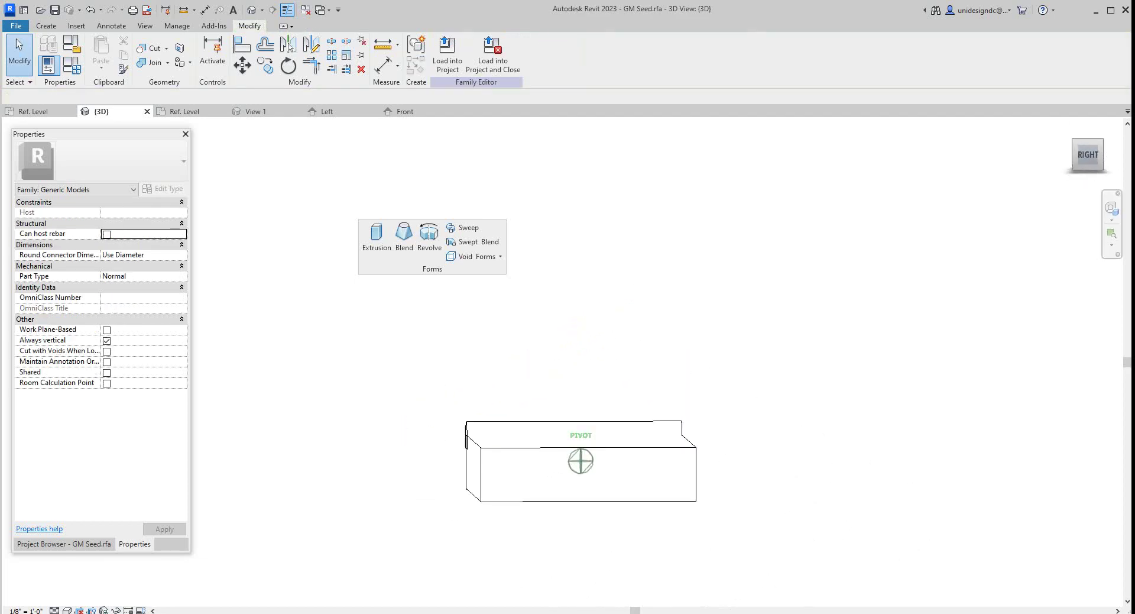
pyautogui.moveTo(1081, 148); pyautogui.dragTo(1098, 159)
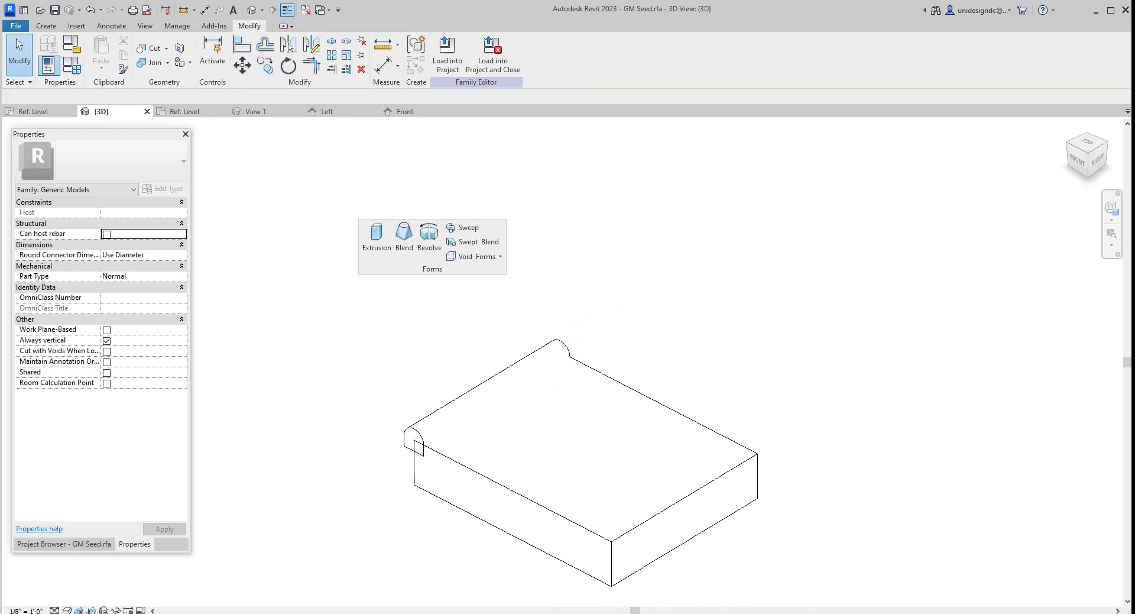
# Undo the completed single-edge sweep and discard its remaining sweep sketch, leaving only the box
pyautogui.click(90, 9)
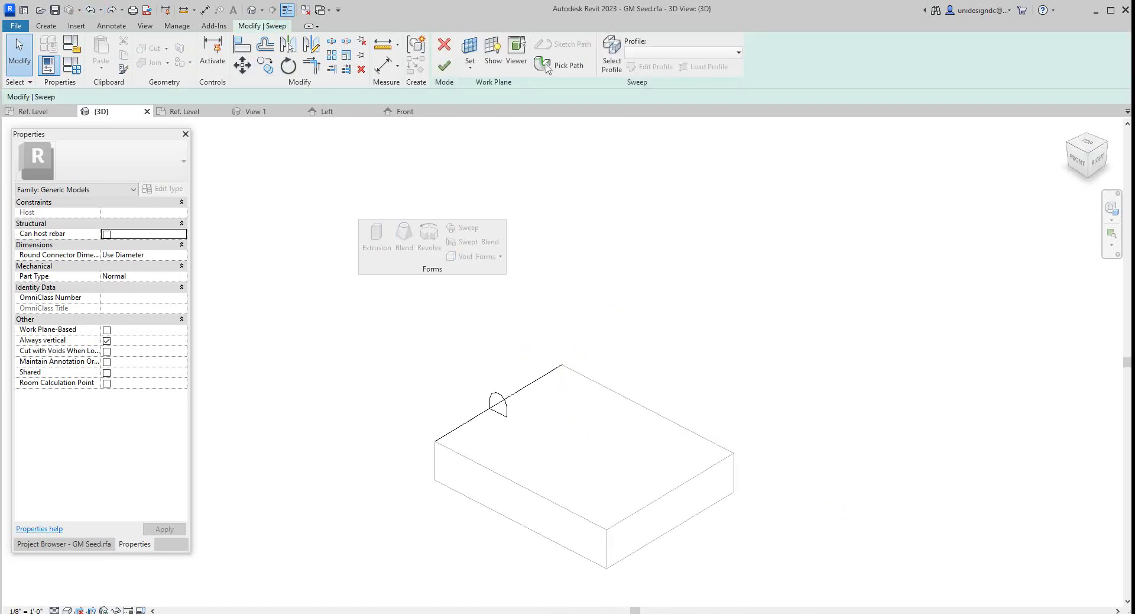
pyautogui.click(547, 66)
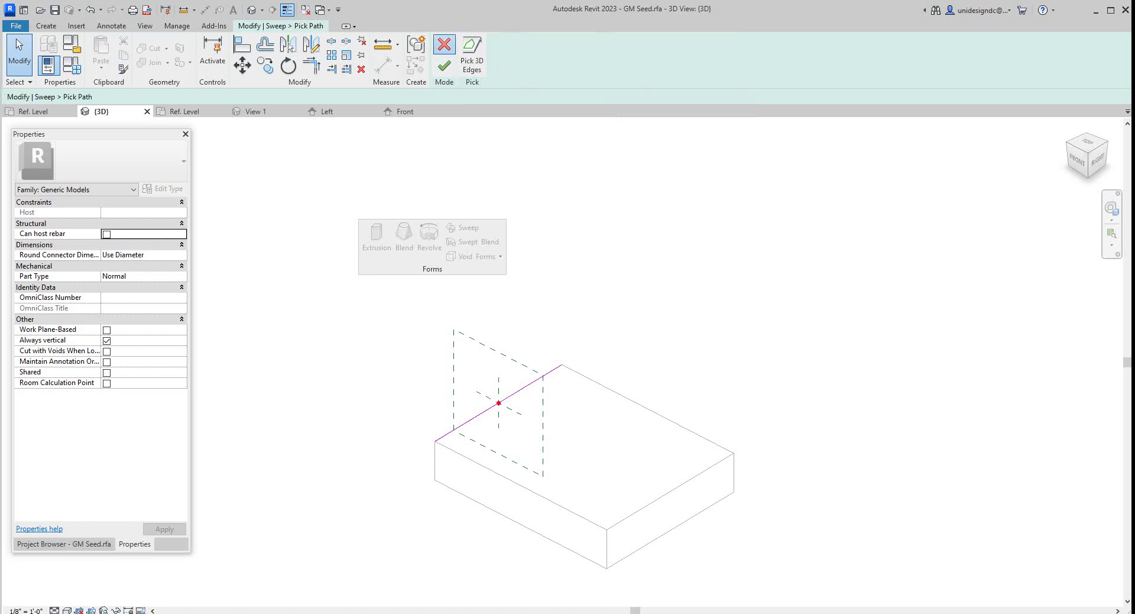
pyautogui.click(444, 44)
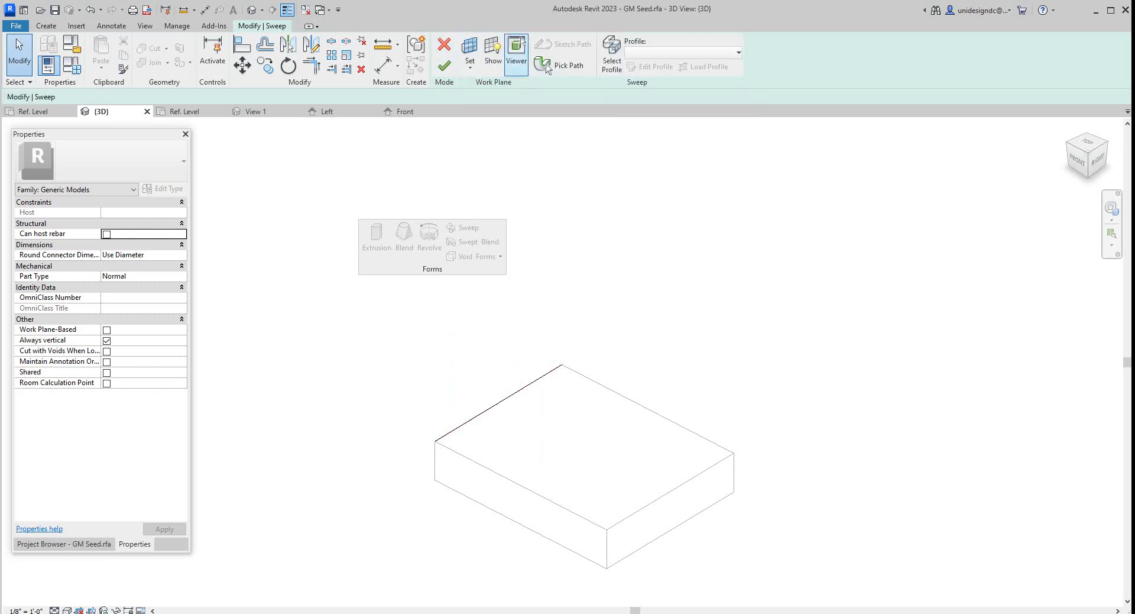
pyautogui.click(547, 67)
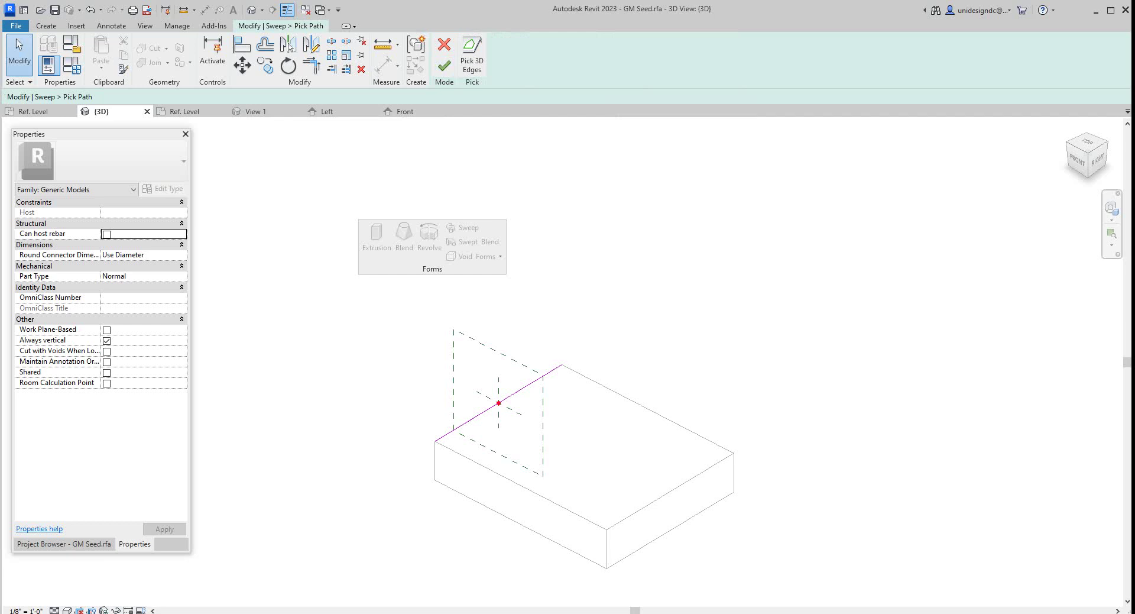
pyautogui.click(444, 44)
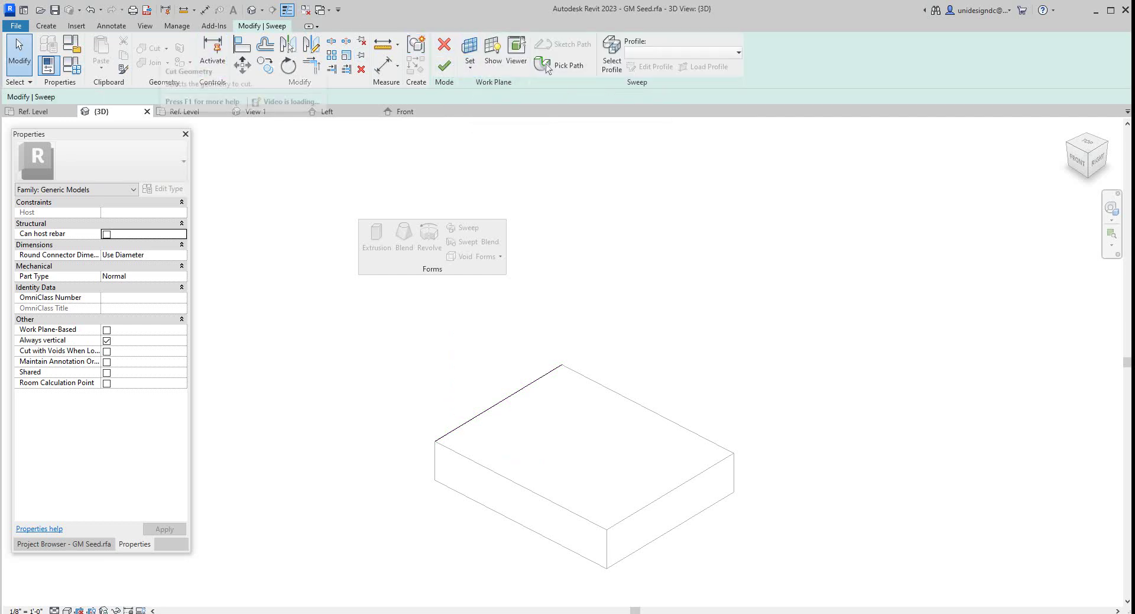
pyautogui.click(512, 394)
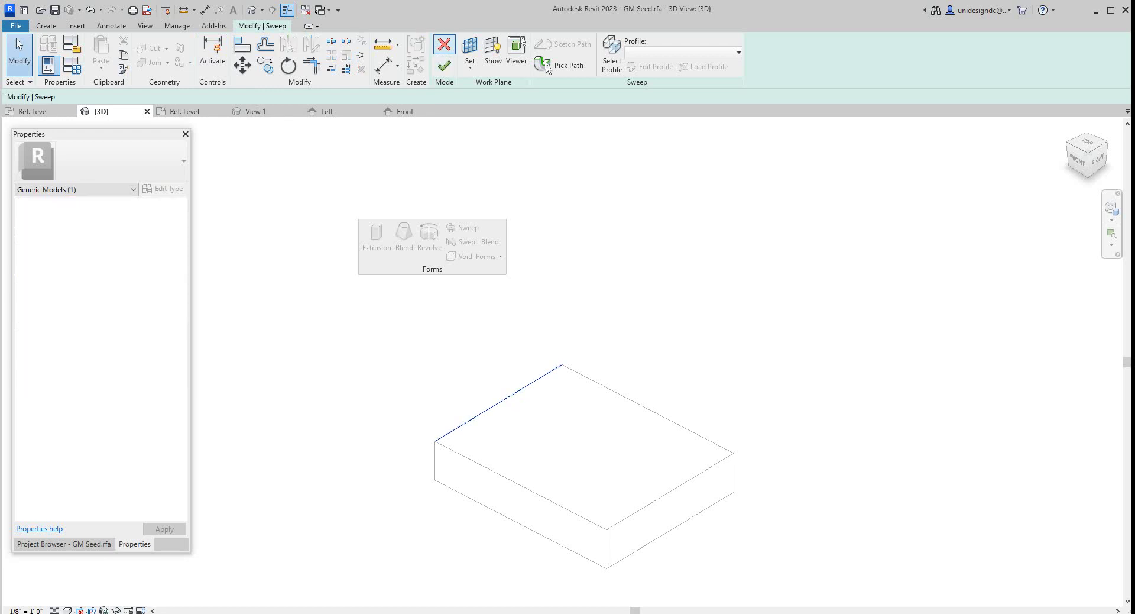
pyautogui.click(444, 44)
pyautogui.press('Tab')
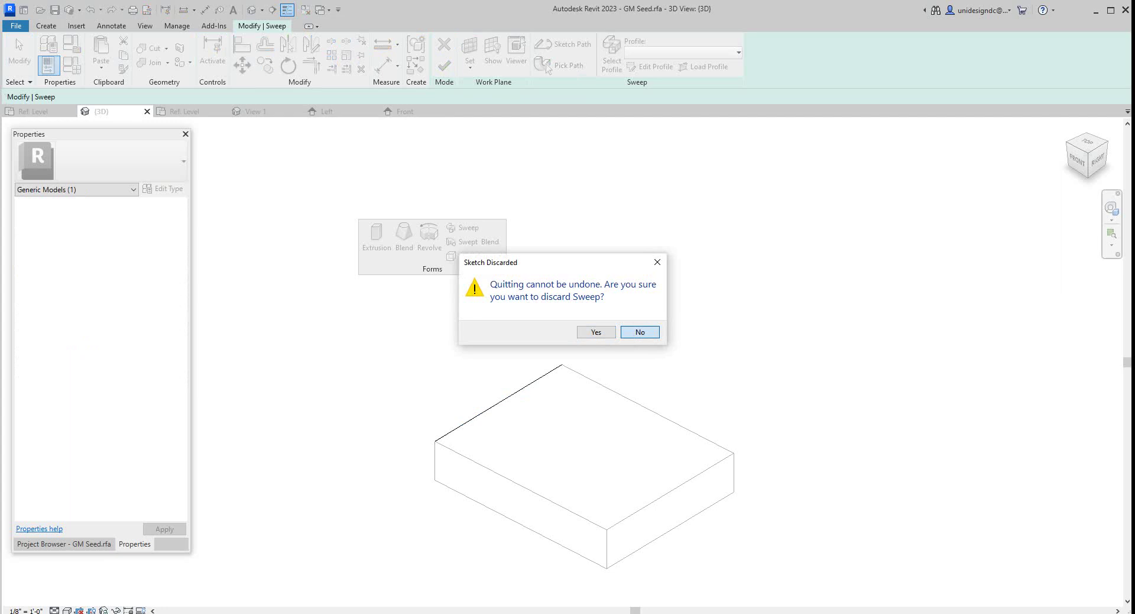
pyautogui.press('Return')
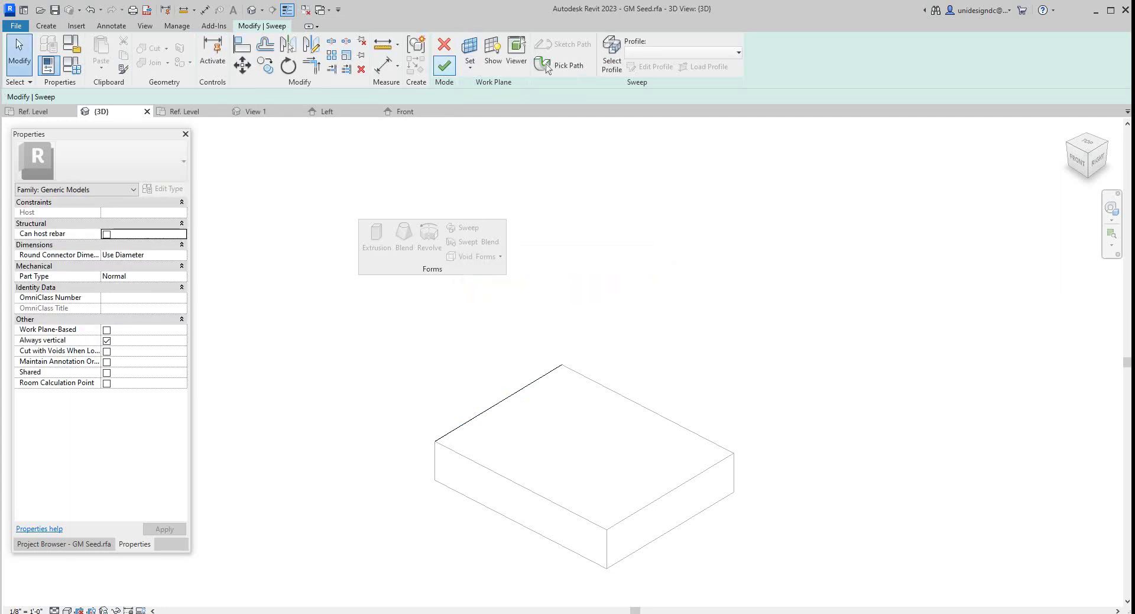
pyautogui.click(444, 44)
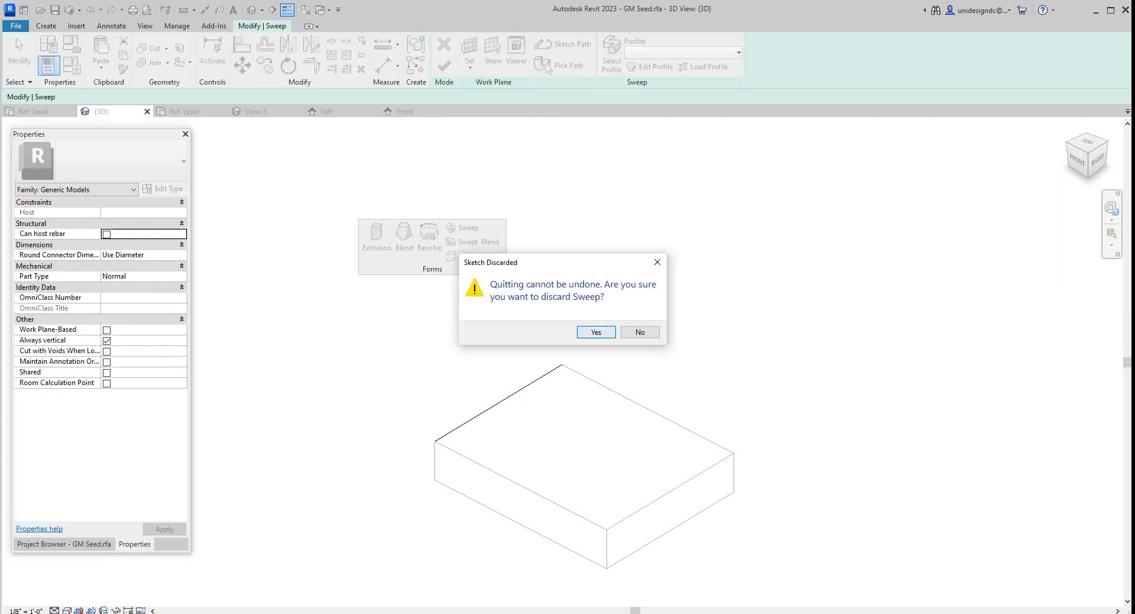
pyautogui.press('Return')
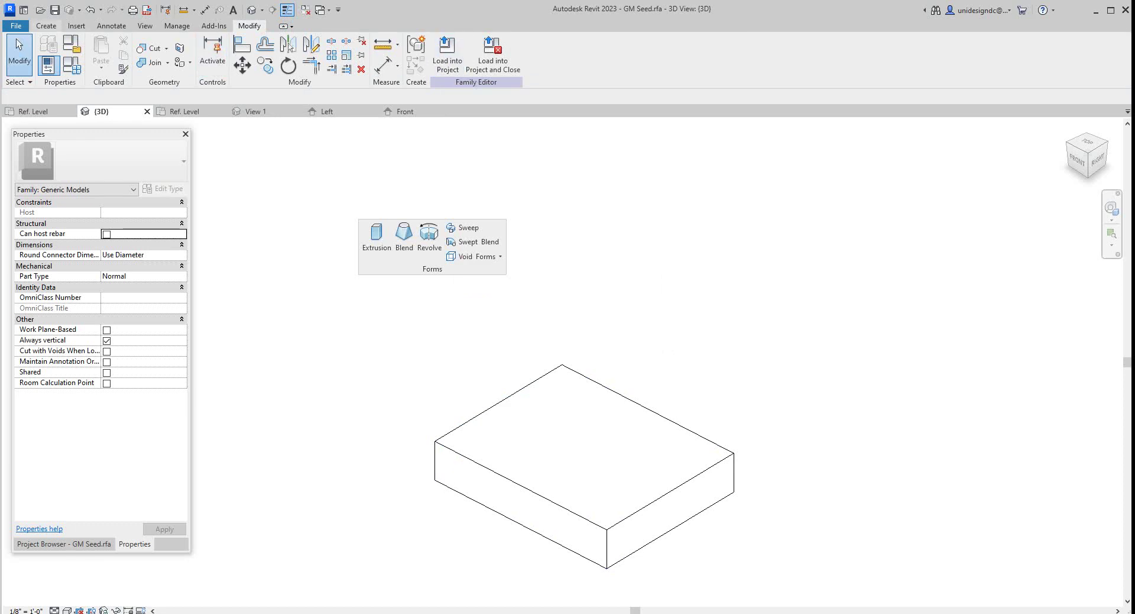
# Start a new solid sweep and pick all four edges of the box's top face as its path
pyautogui.click(46, 26)
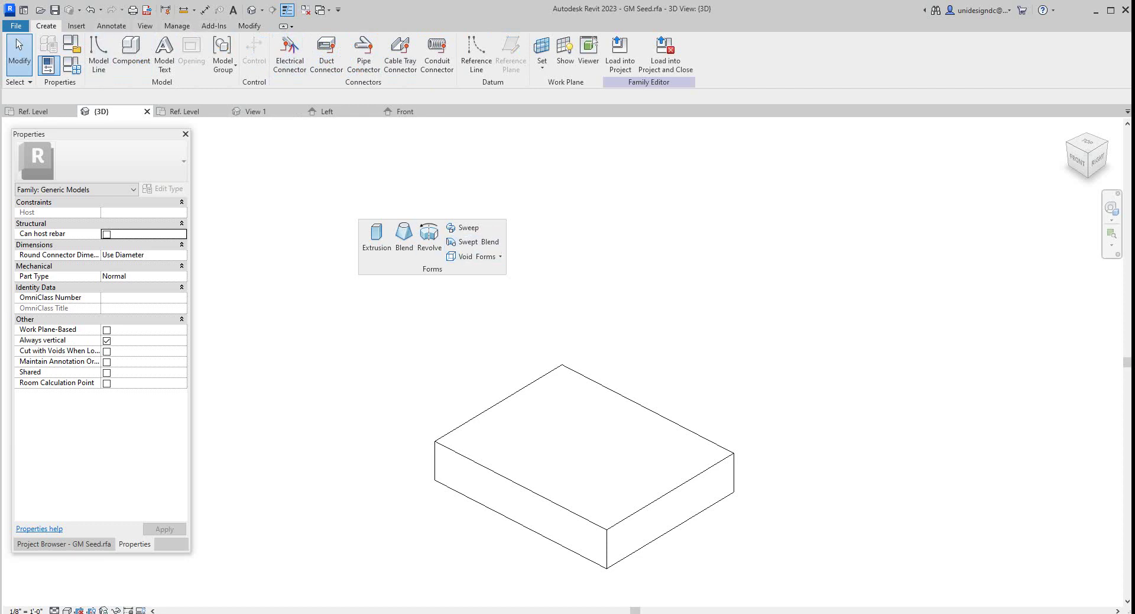
pyautogui.click(464, 228)
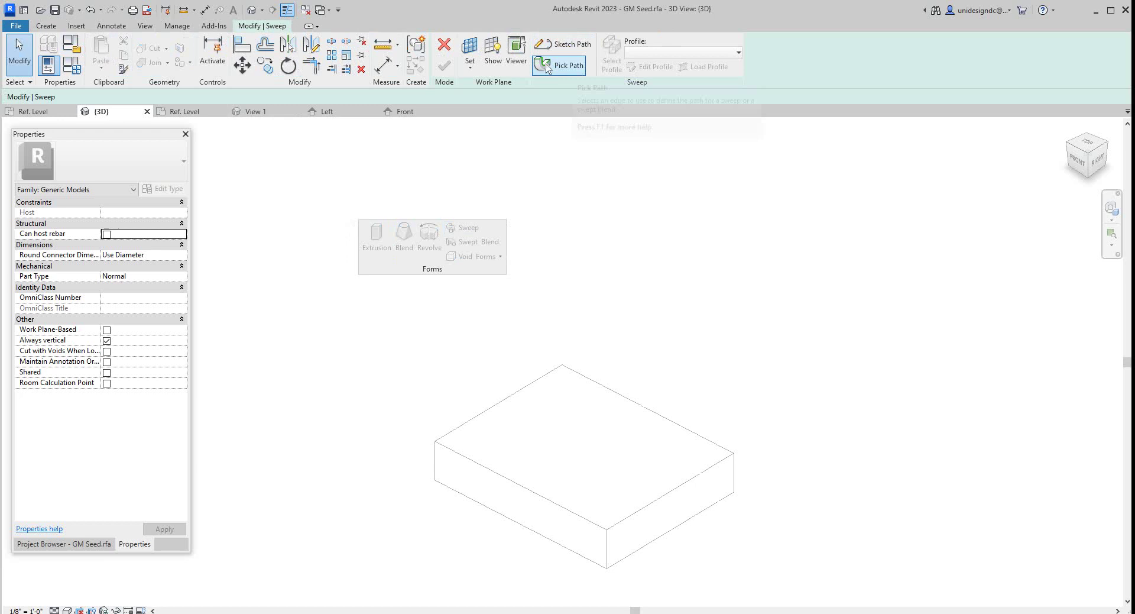
pyautogui.click(547, 66)
pyautogui.click(520, 390)
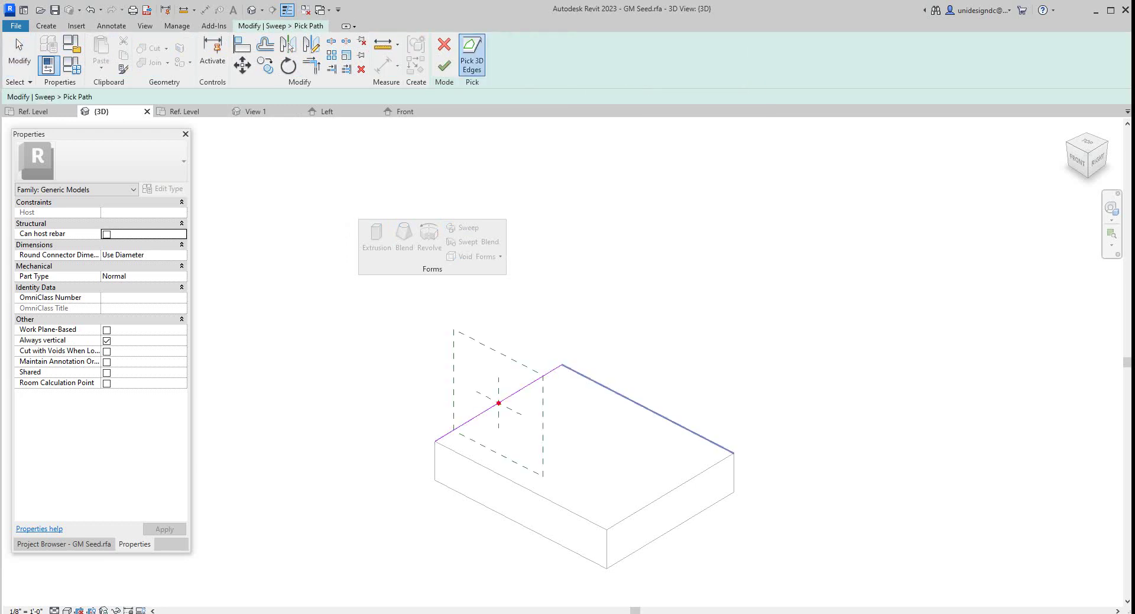
pyautogui.click(648, 409)
pyautogui.click(670, 491)
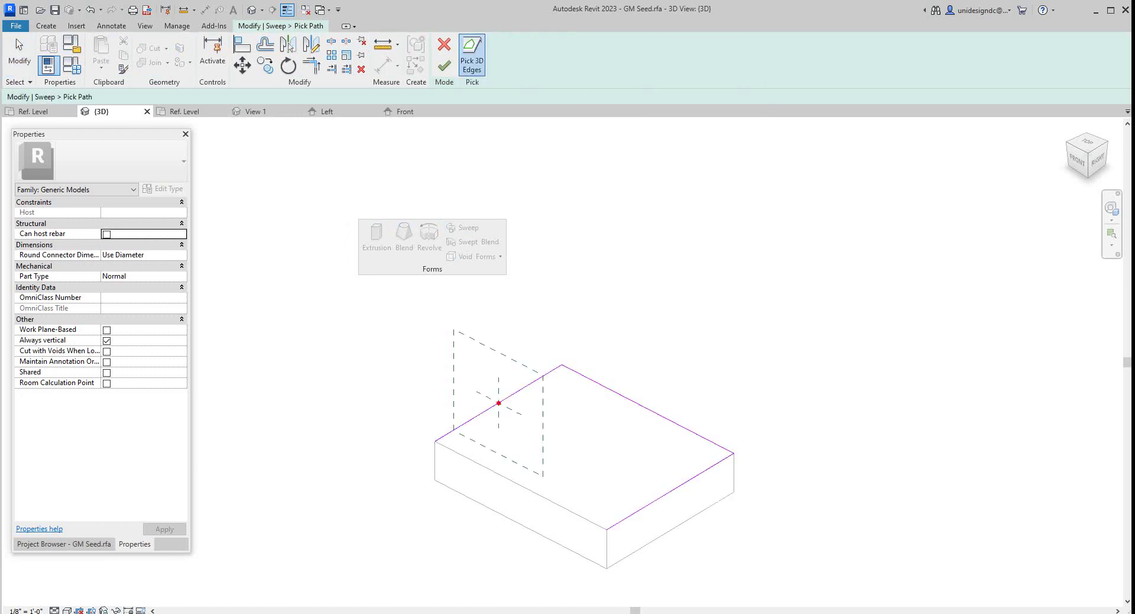
pyautogui.click(521, 485)
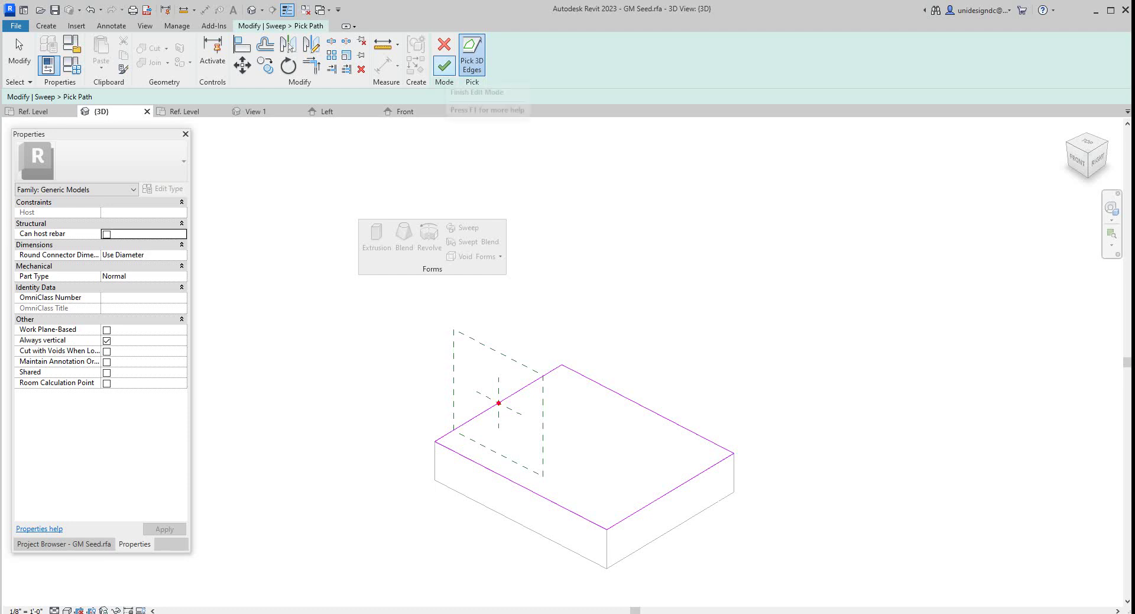
pyautogui.click(444, 65)
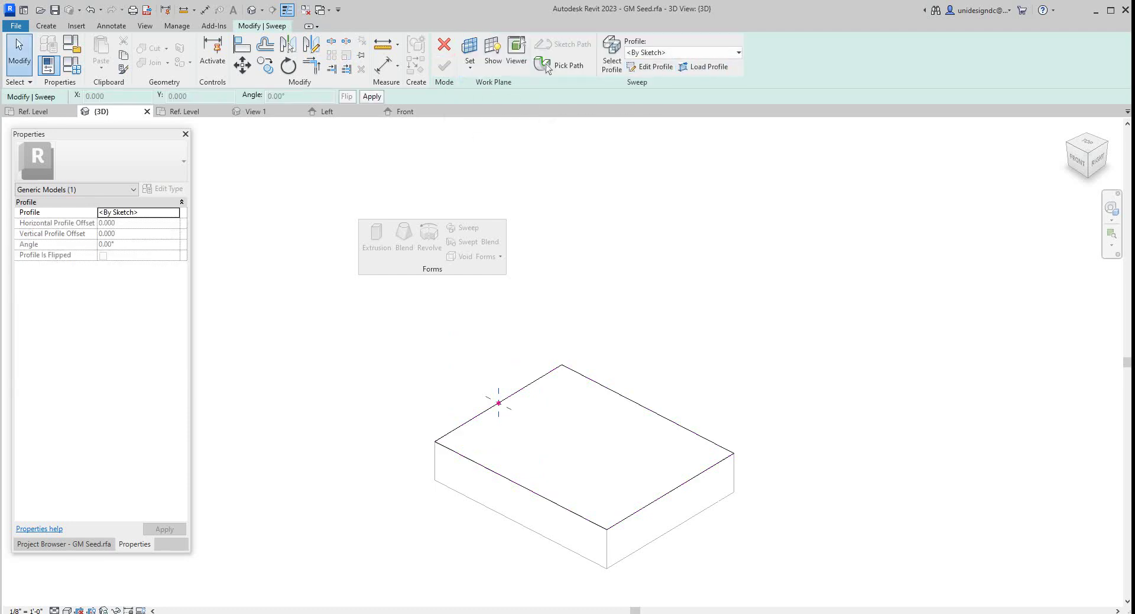
# Load Family1 Profile.rfa from the Desktop for the four-edge sweep
pyautogui.click(738, 52)
pyautogui.click(738, 52)
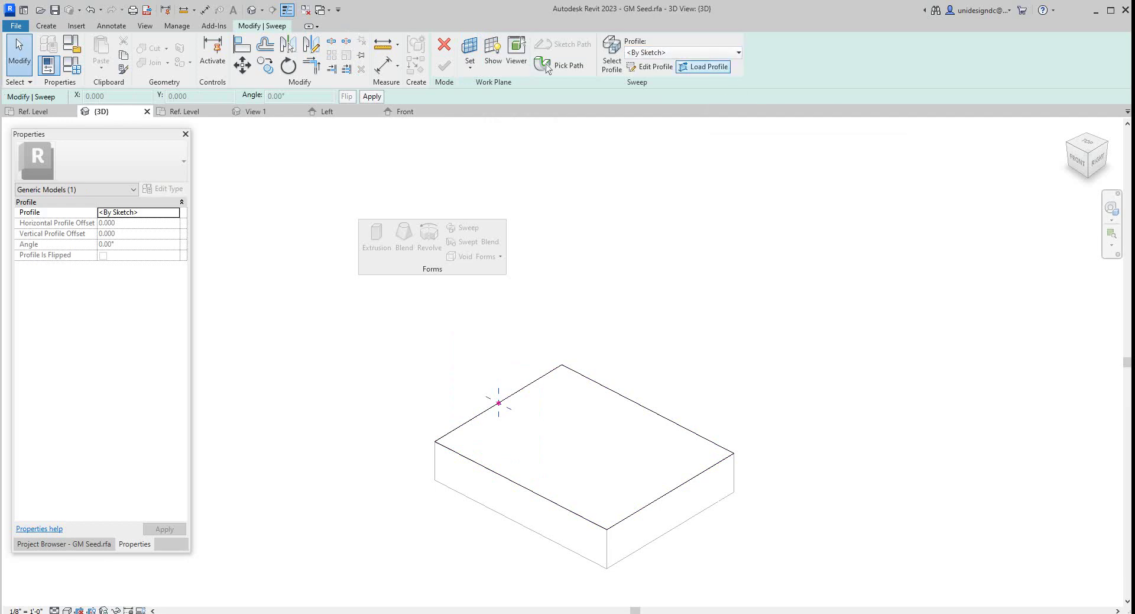
pyautogui.click(704, 67)
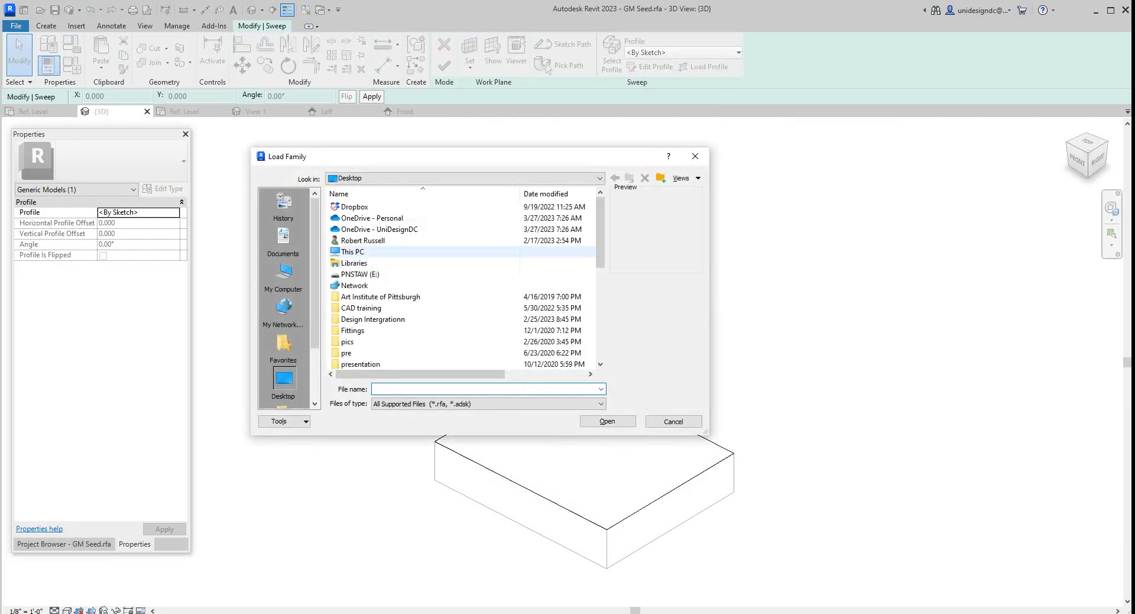
pyautogui.scroll(-2, 384, 324)
pyautogui.scroll(-3, 385, 337)
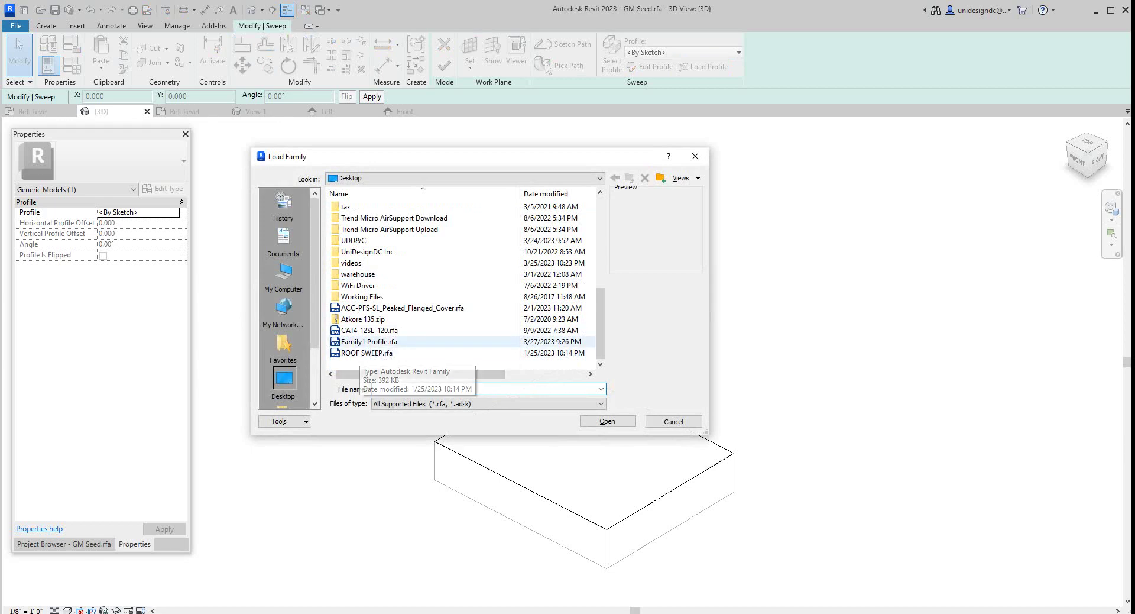
pyautogui.click(372, 342)
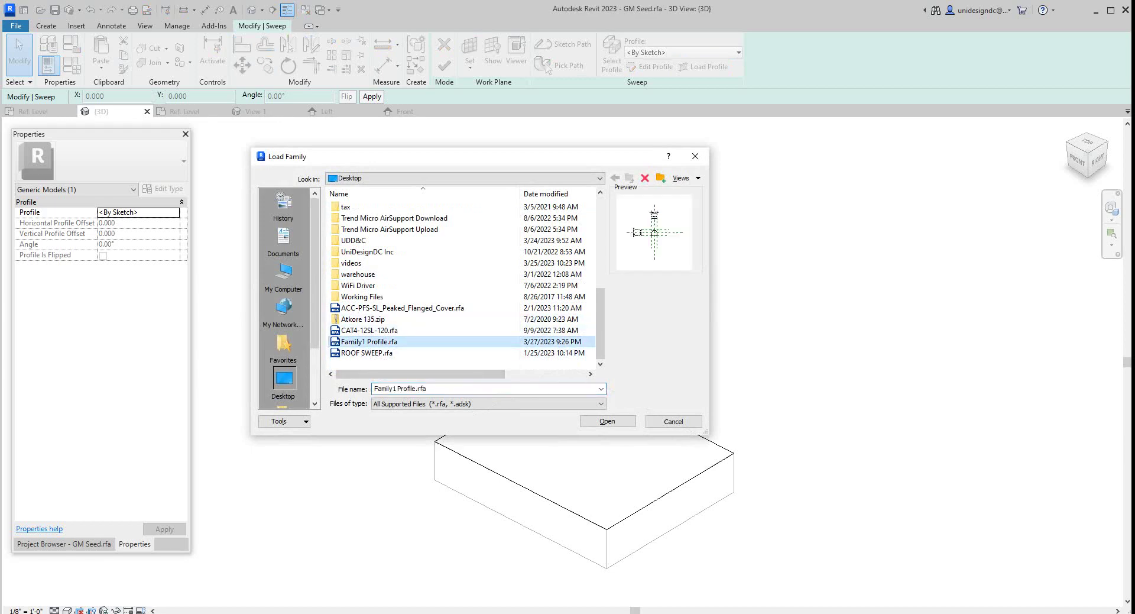
pyautogui.click(608, 420)
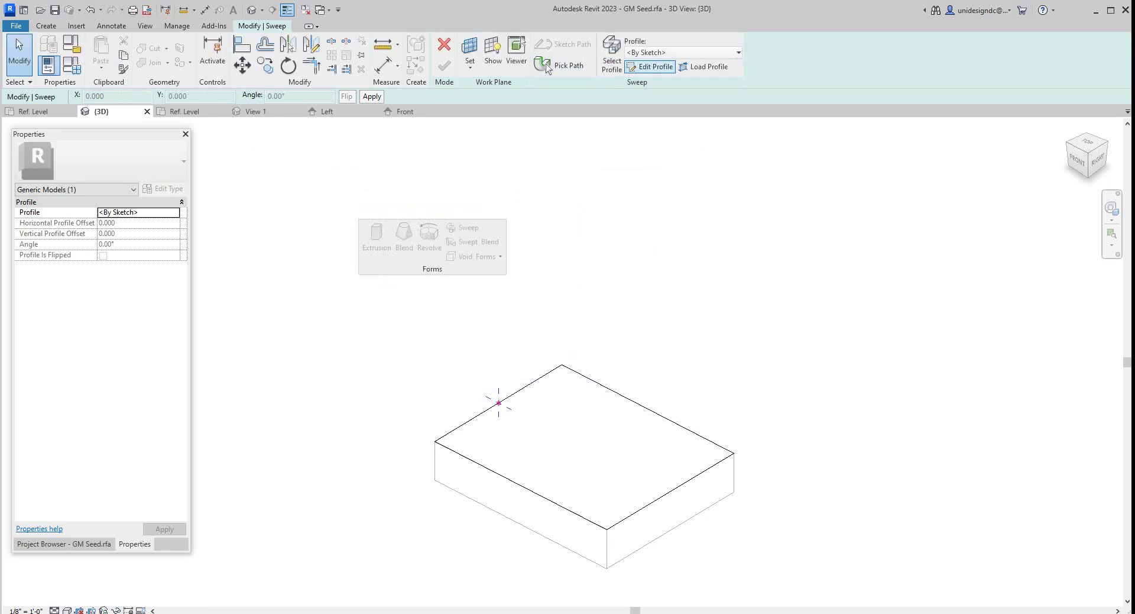
# Assign Family1 Profile to the four-edge sweep and finish it
pyautogui.click(738, 53)
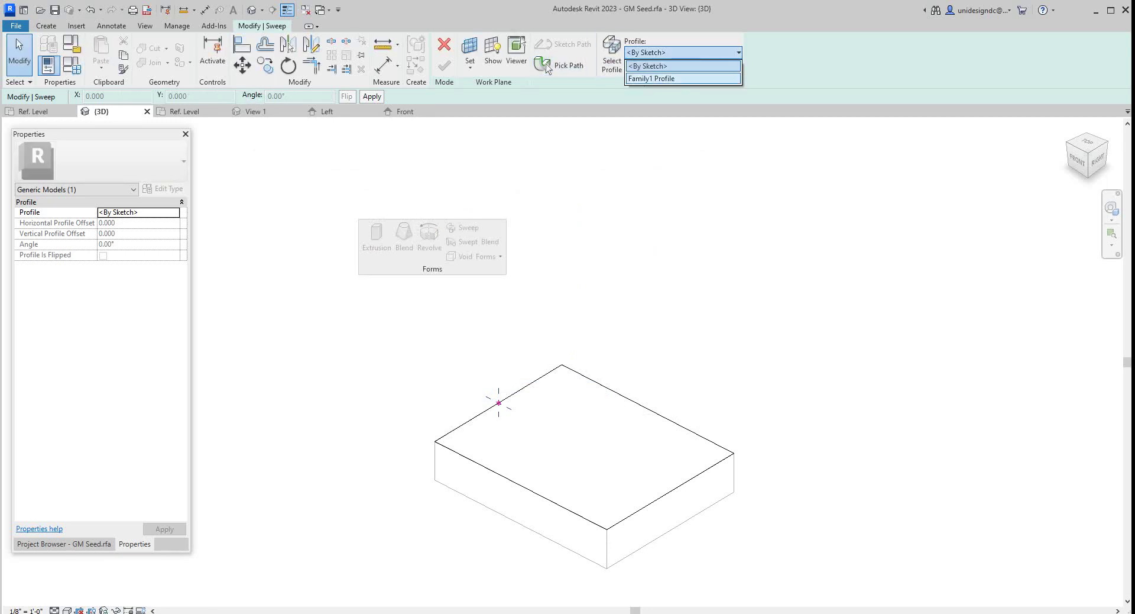
pyautogui.click(680, 78)
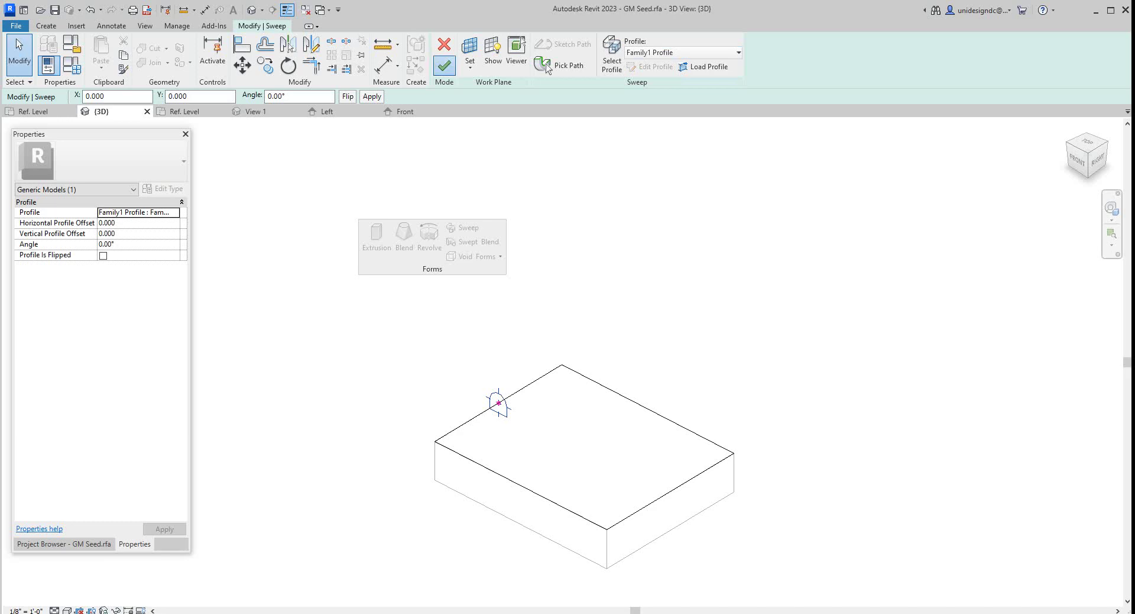
pyautogui.click(444, 66)
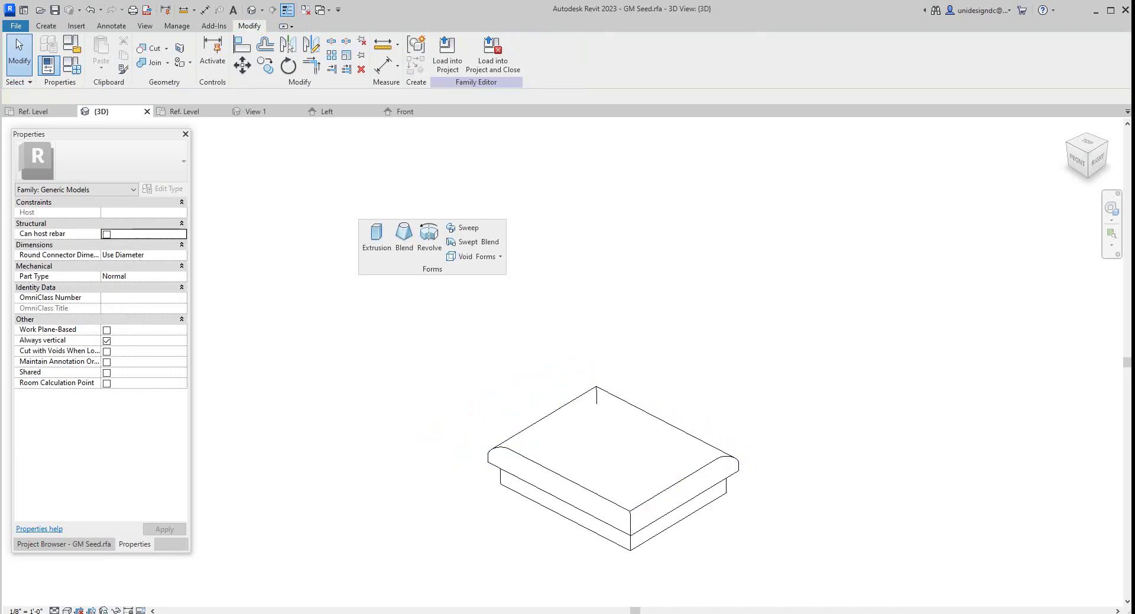
# Turn the model to view its right and back sides and set the 3D view's visual style to Shaded
pyautogui.moveTo(1090, 161)
pyautogui.mouseDown()
pyautogui.moveTo(1089, 139)
pyautogui.moveTo(1065, 170)
pyautogui.moveTo(1041, 162)
pyautogui.mouseUp()
pyautogui.keyDown('shift'); pyautogui.moveTo(617, 532); pyautogui.dragTo(618, 518, button='middle'); pyautogui.keyUp('shift')
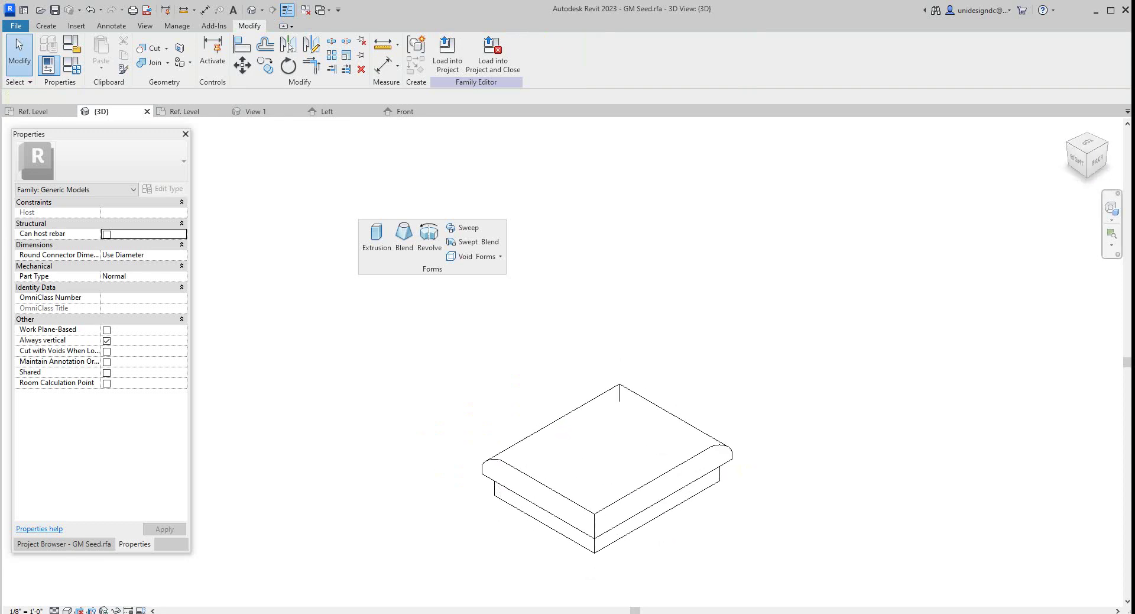
pyautogui.scroll(2, 618, 518)
pyautogui.scroll(-3, 634, 541)
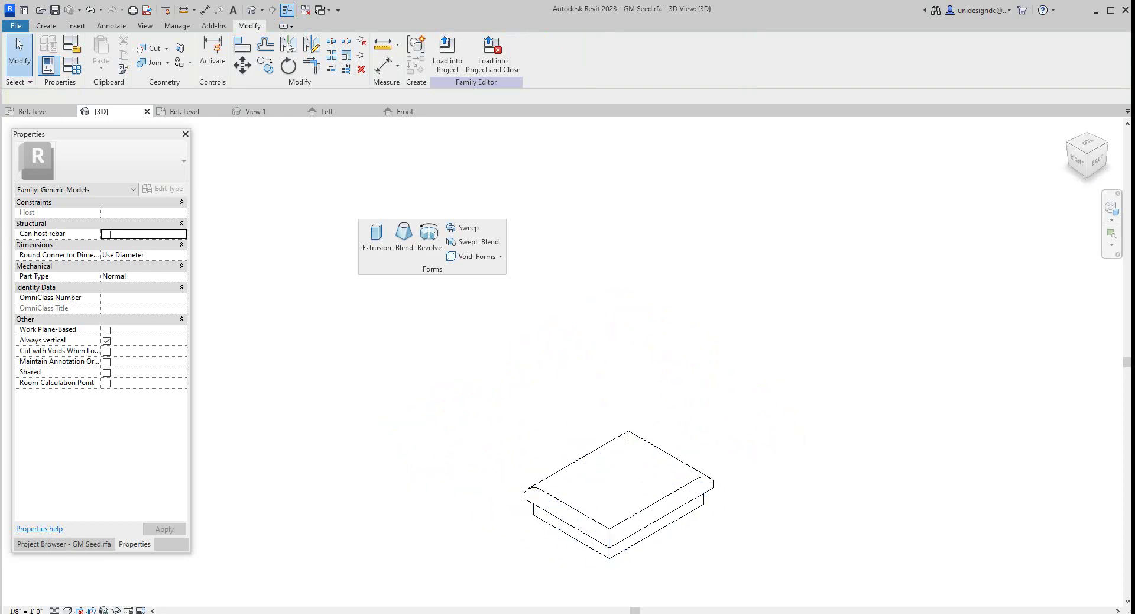
pyautogui.click(67, 610)
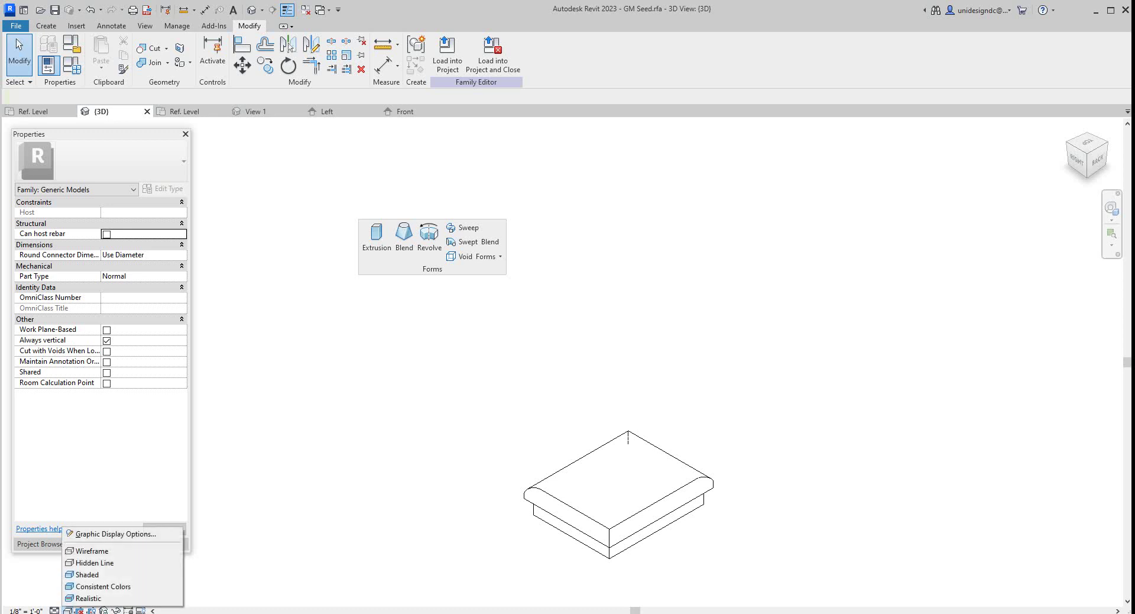
pyautogui.click(87, 574)
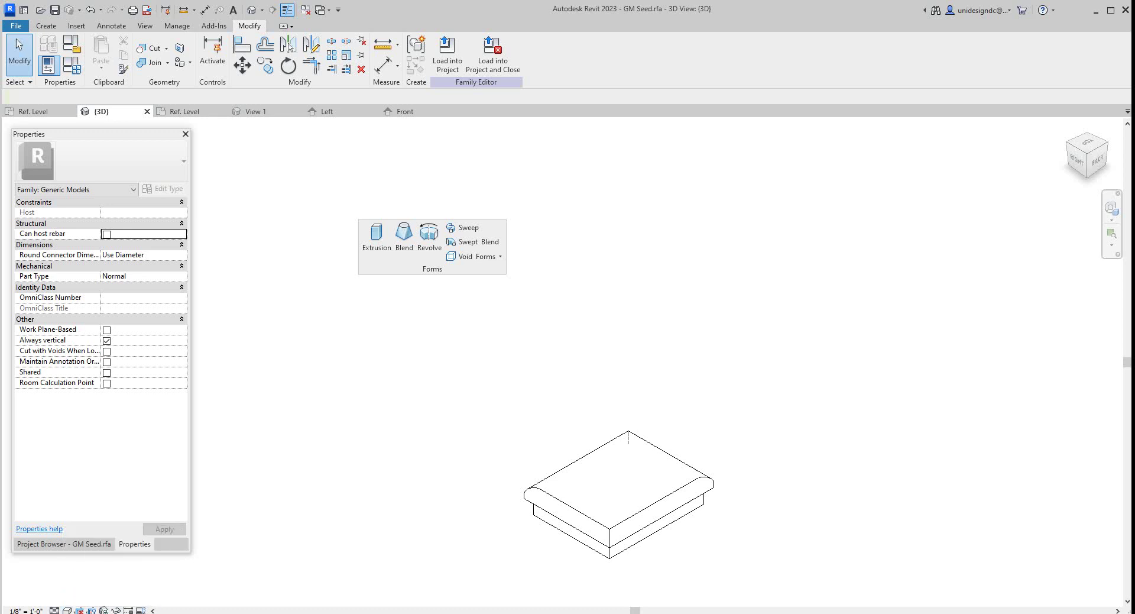
pyautogui.scroll(3, 561, 507)
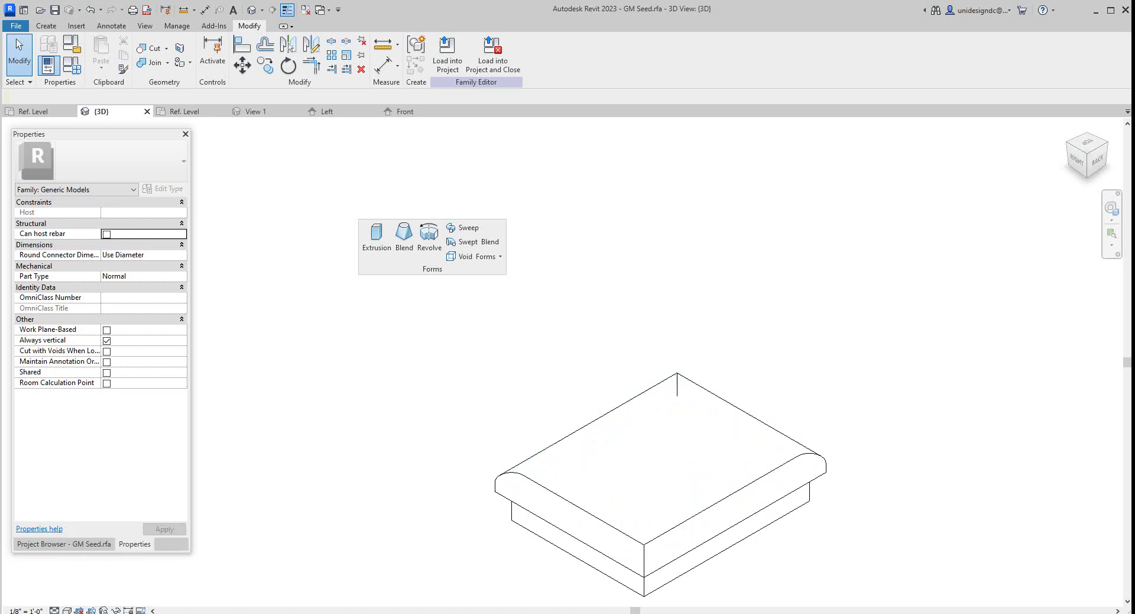
# Select the sweep around the box's top, open its material assignment, and create a new material
pyautogui.click(527, 480)
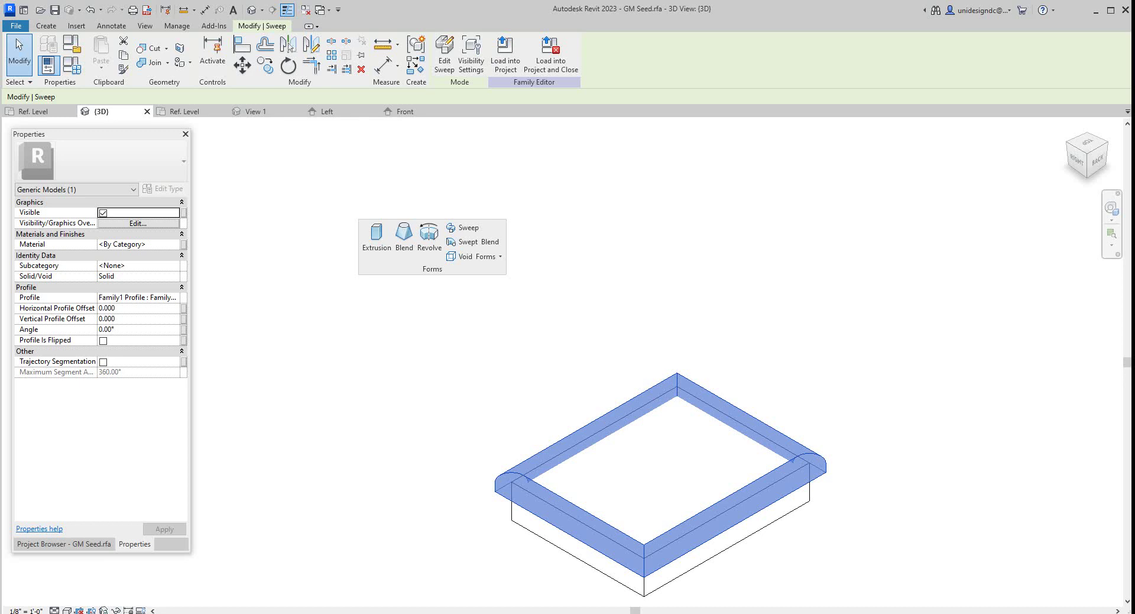
pyautogui.click(172, 244)
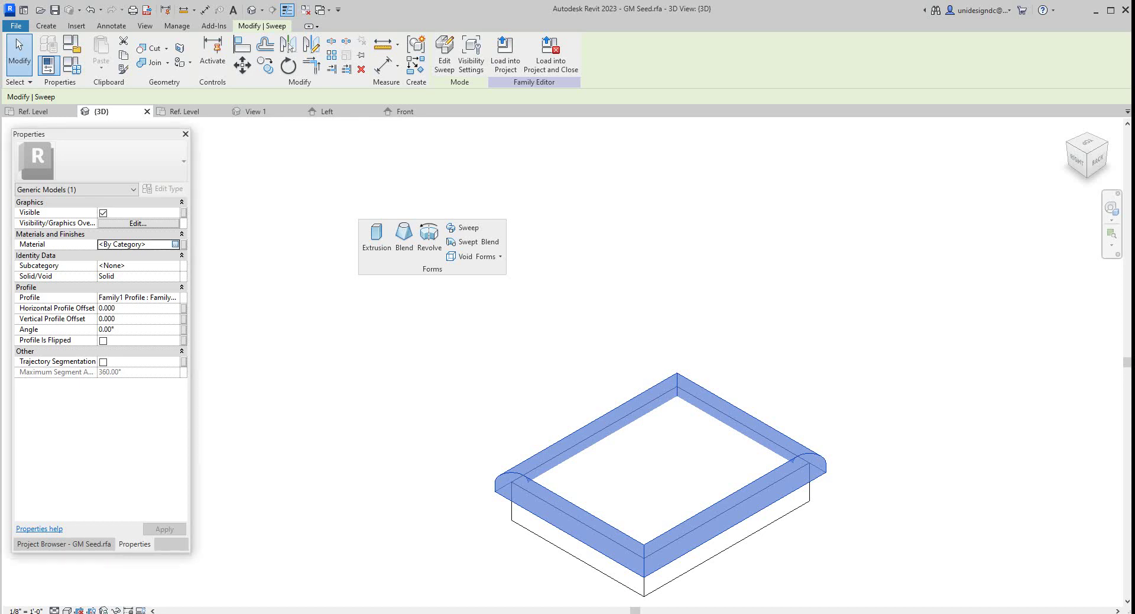
pyautogui.click(175, 245)
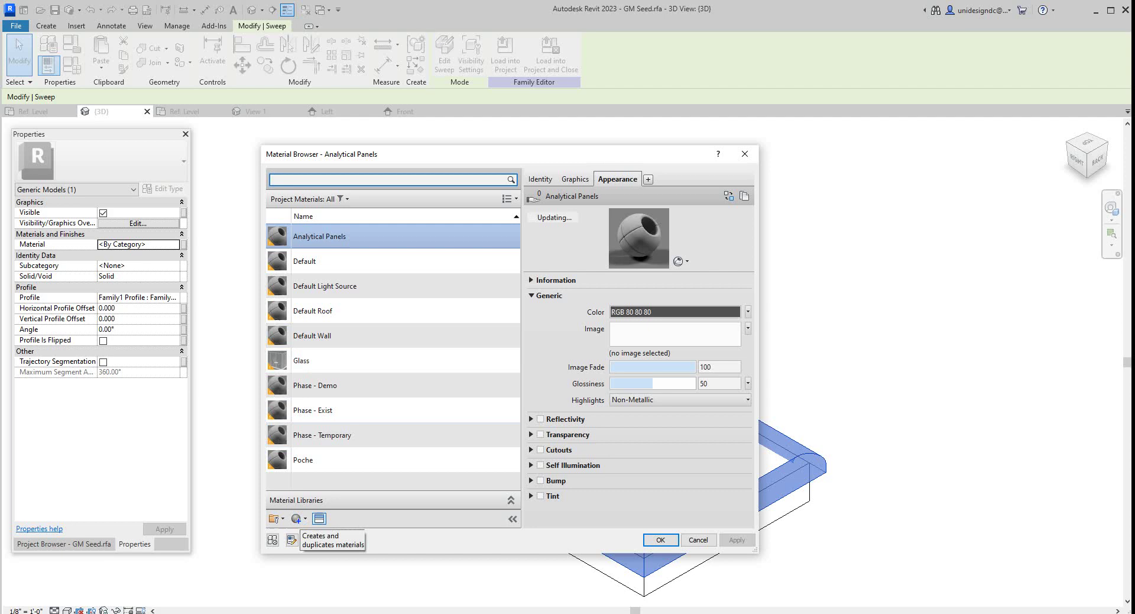
pyautogui.click(272, 539)
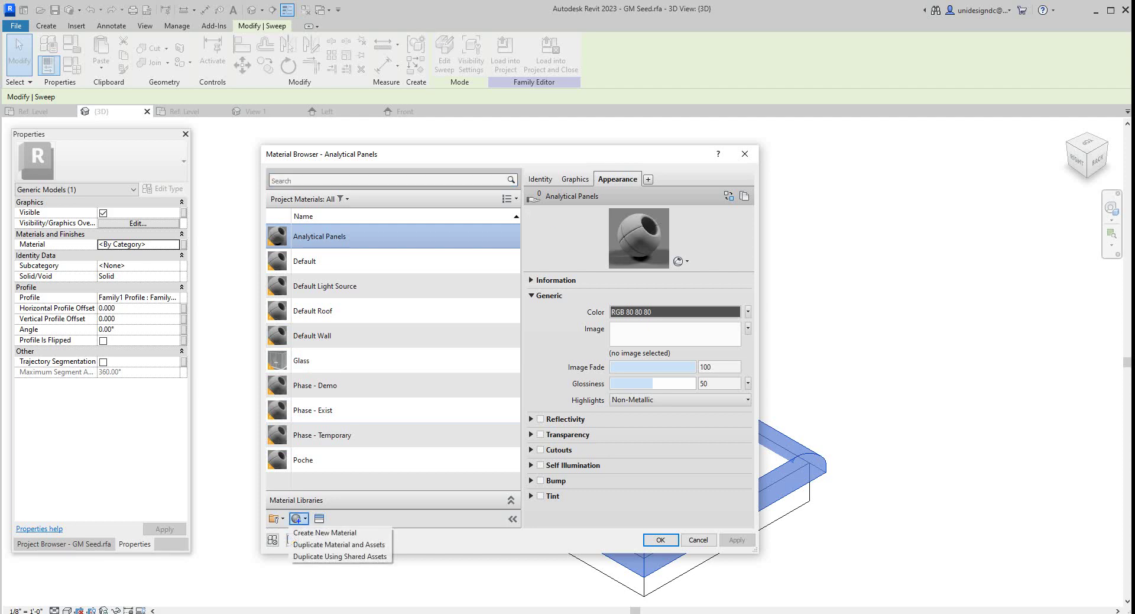
pyautogui.click(325, 531)
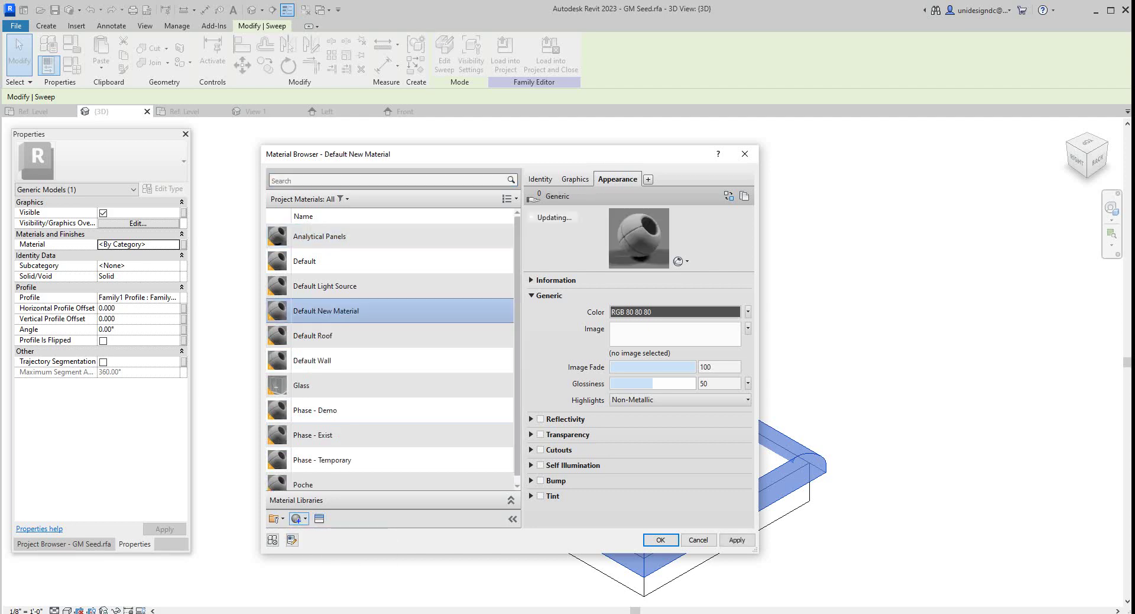
pyautogui.scroll(-1, 354, 478)
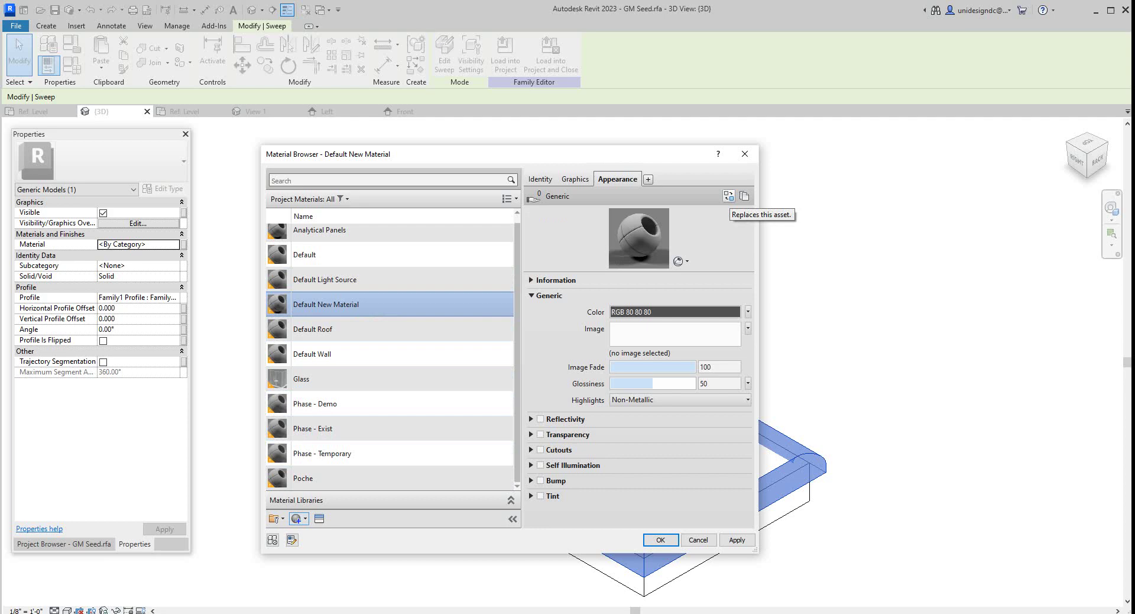
# Browse the Autodesk physical appearance assets for a replacement finish and assign Default New Material to the sweep
pyautogui.click(728, 196)
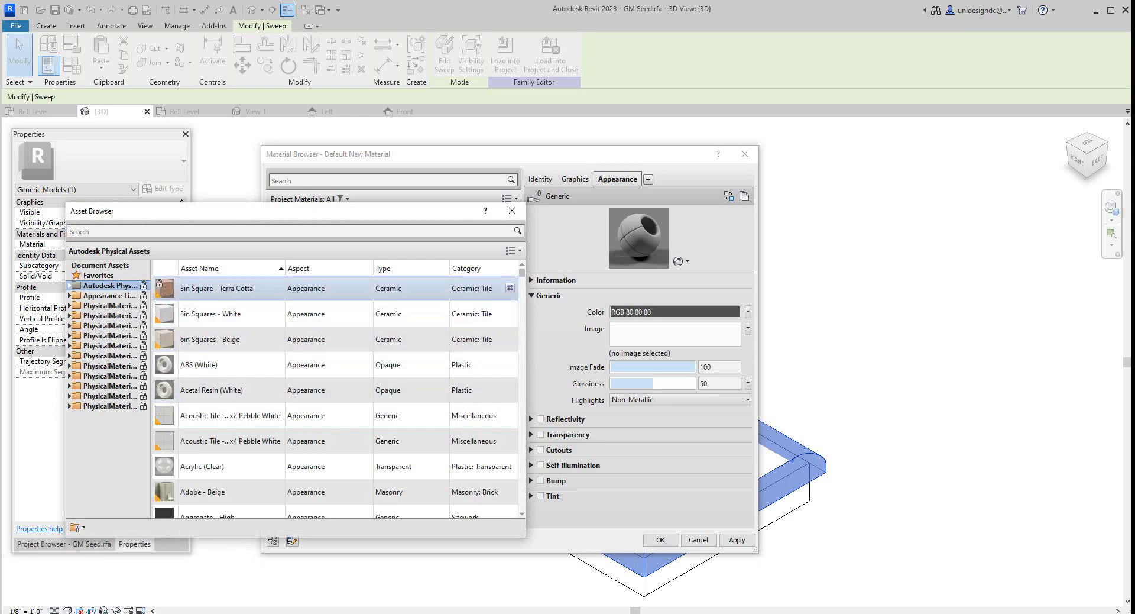
pyautogui.scroll(-1, 337, 331)
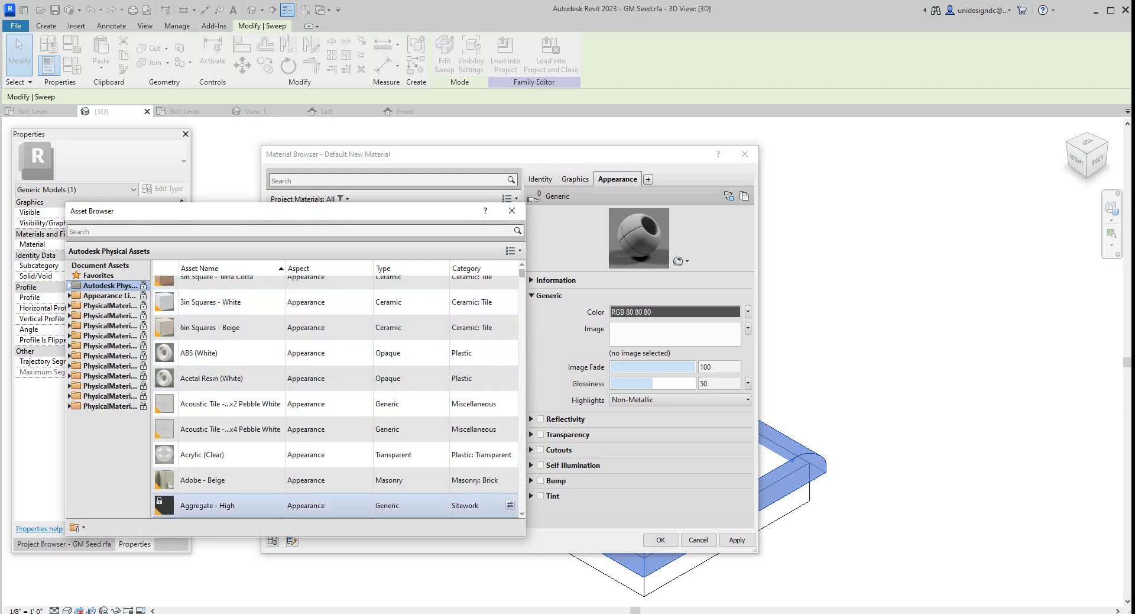
pyautogui.scroll(-5, 337, 378)
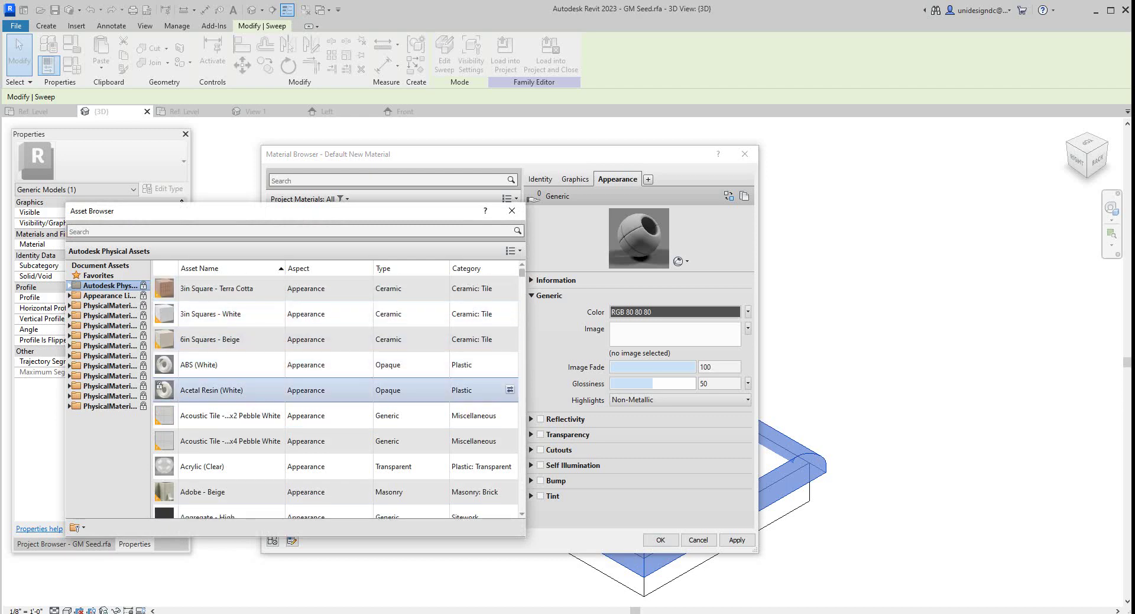
pyautogui.scroll(-2, 337, 369)
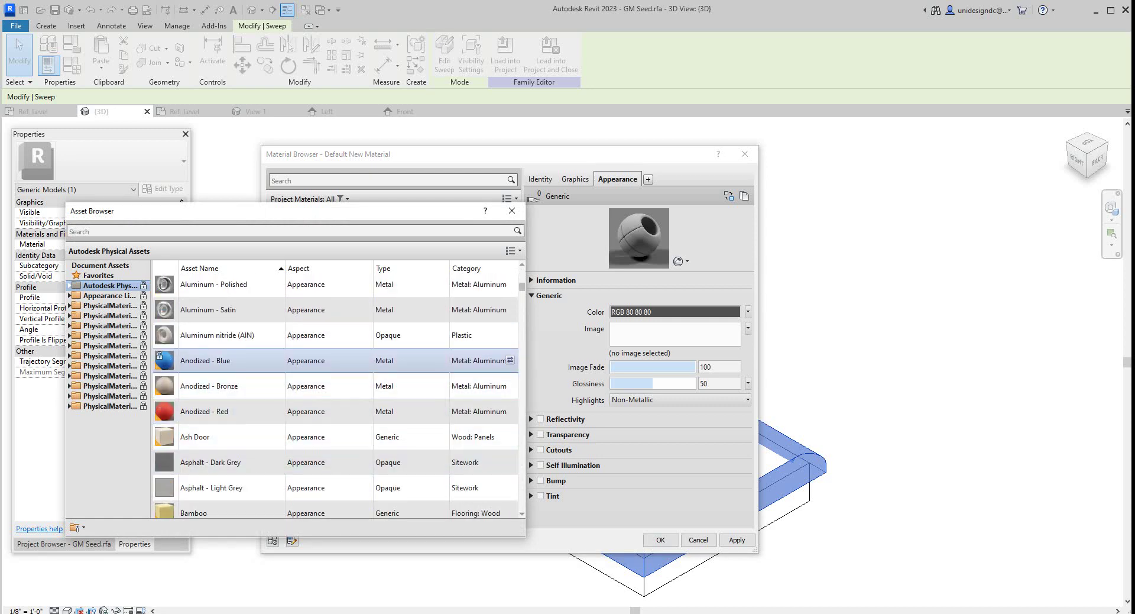
pyautogui.scroll(-1, 337, 361)
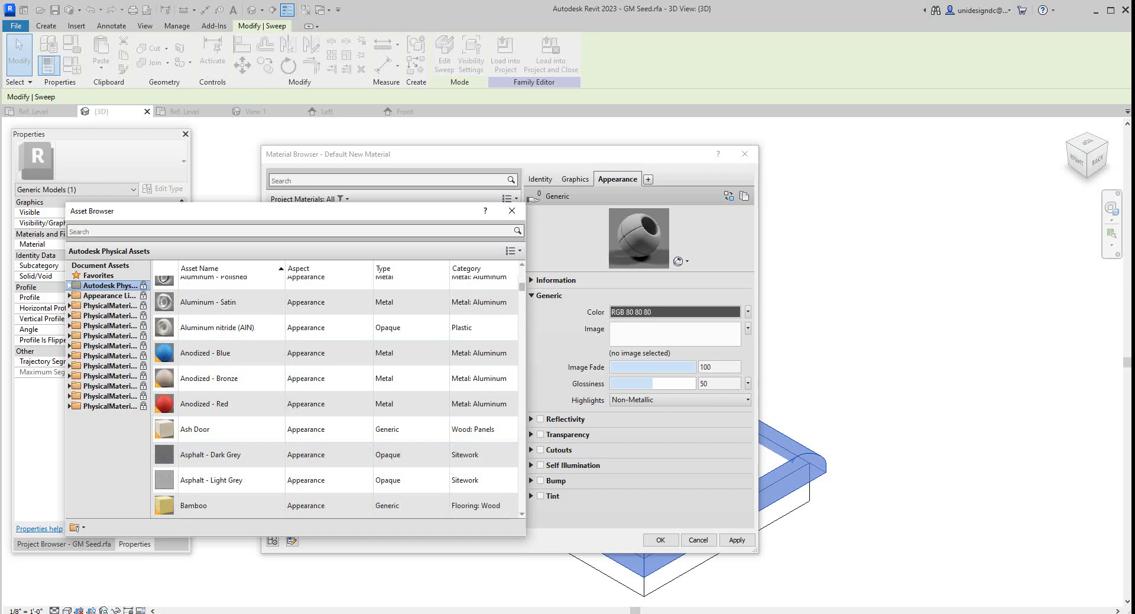
pyautogui.click(660, 540)
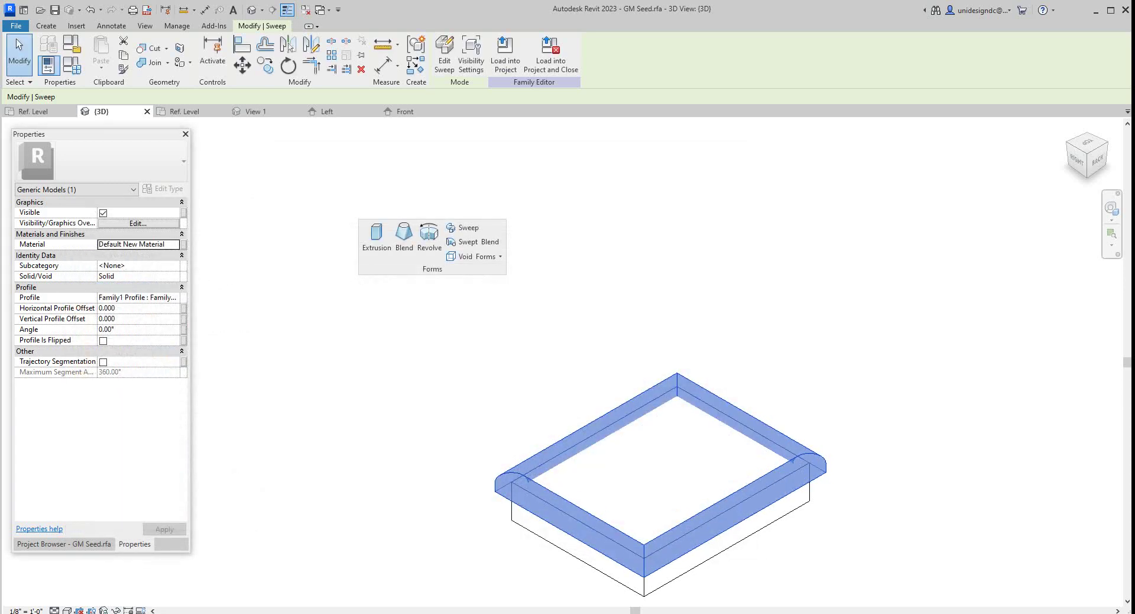
pyautogui.press('Escape')
# Reopen the sweep's material and replace the appearance asset of Default New Material with Anodized - Blue
pyautogui.click(661, 548)
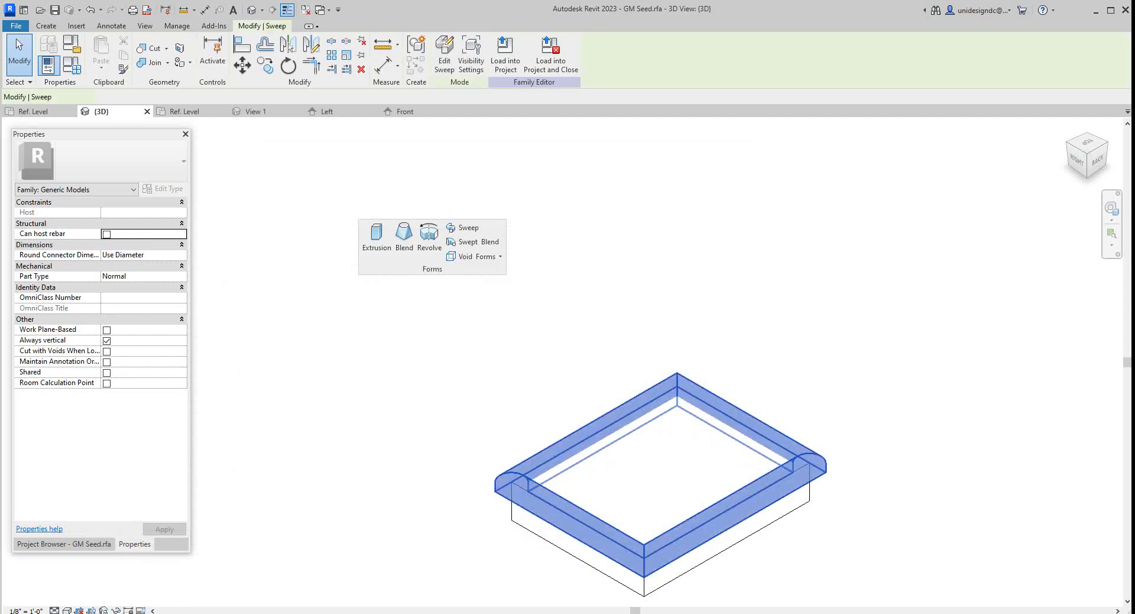
pyautogui.click(163, 244)
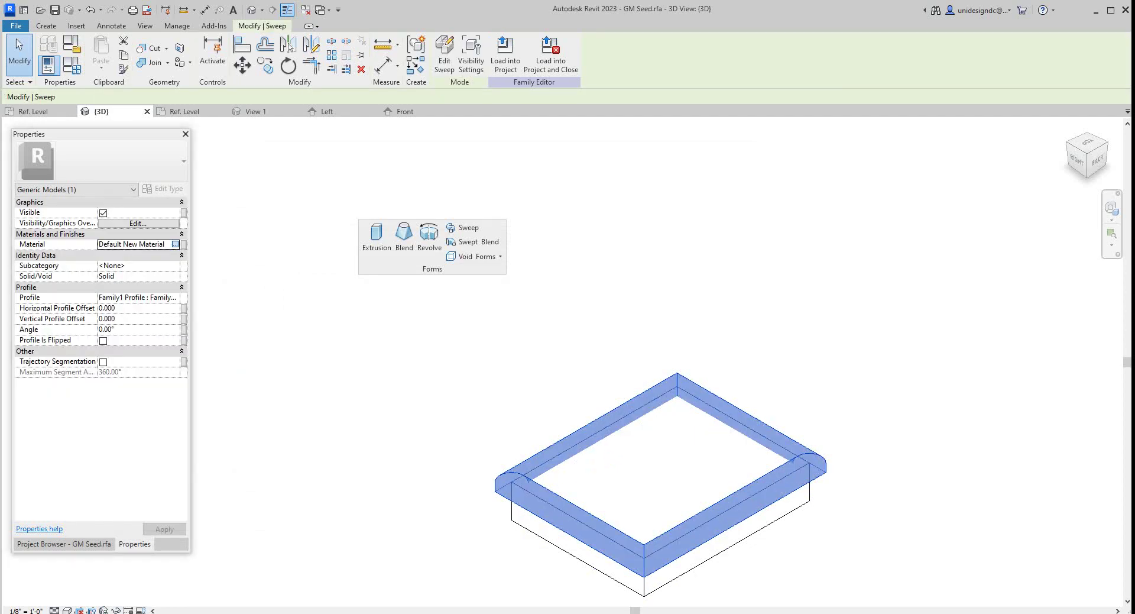
pyautogui.click(175, 244)
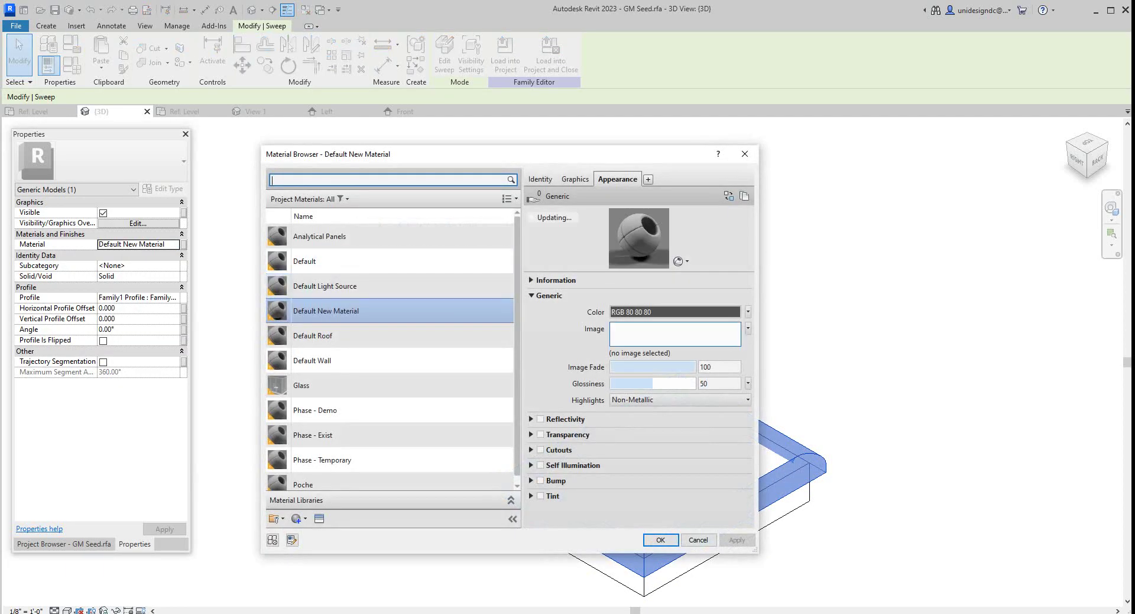
pyautogui.scroll(-1, 355, 381)
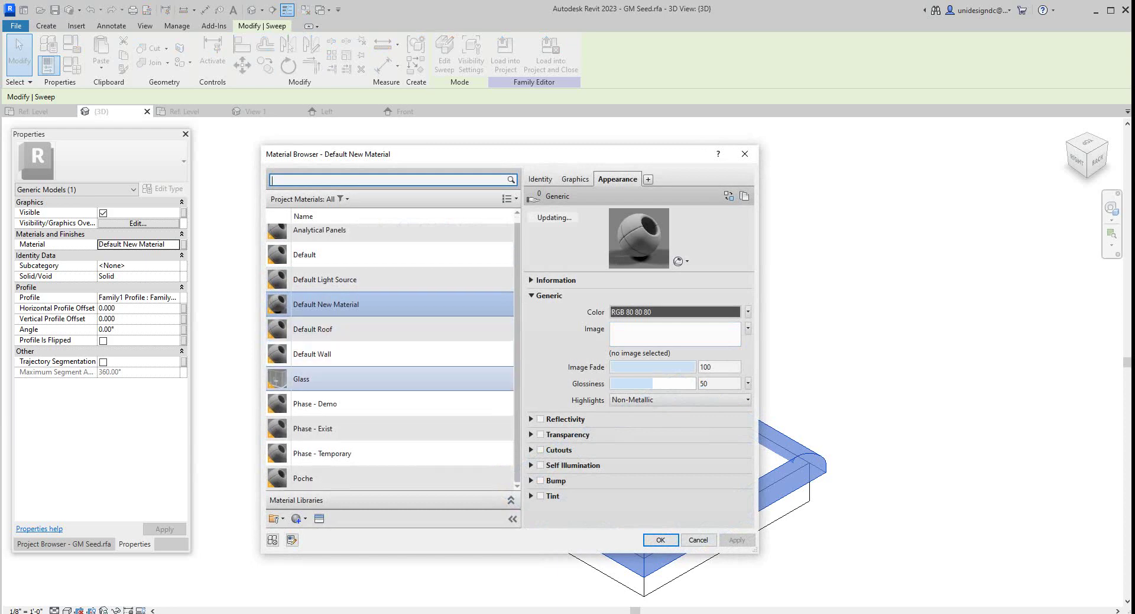
pyautogui.scroll(1, 390, 355)
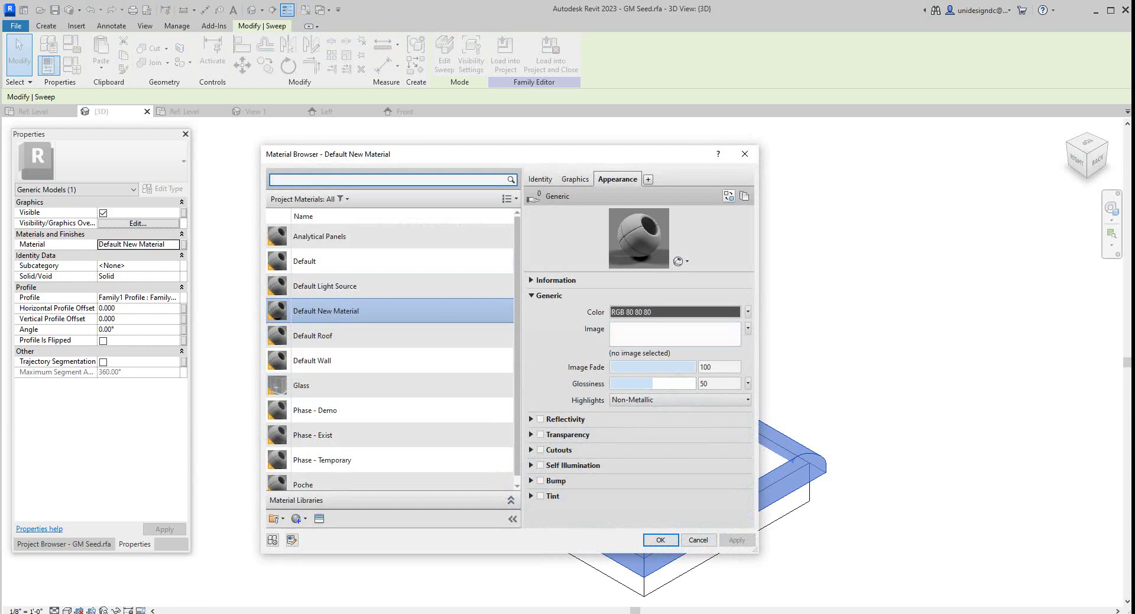
pyautogui.click(729, 196)
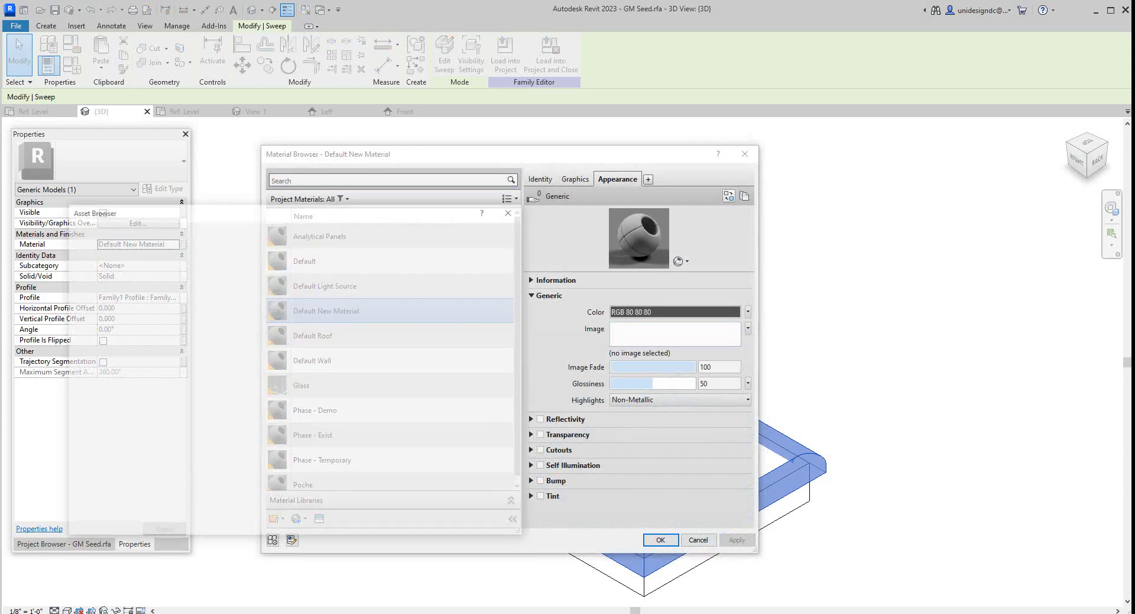
pyautogui.scroll(-5, 336, 398)
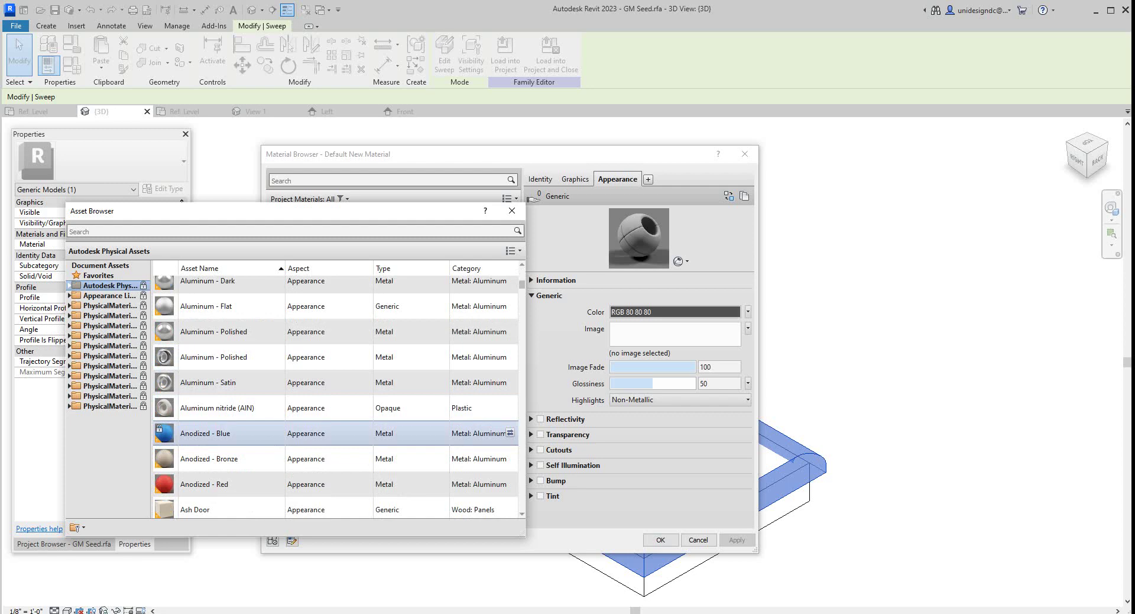
pyautogui.click(509, 432)
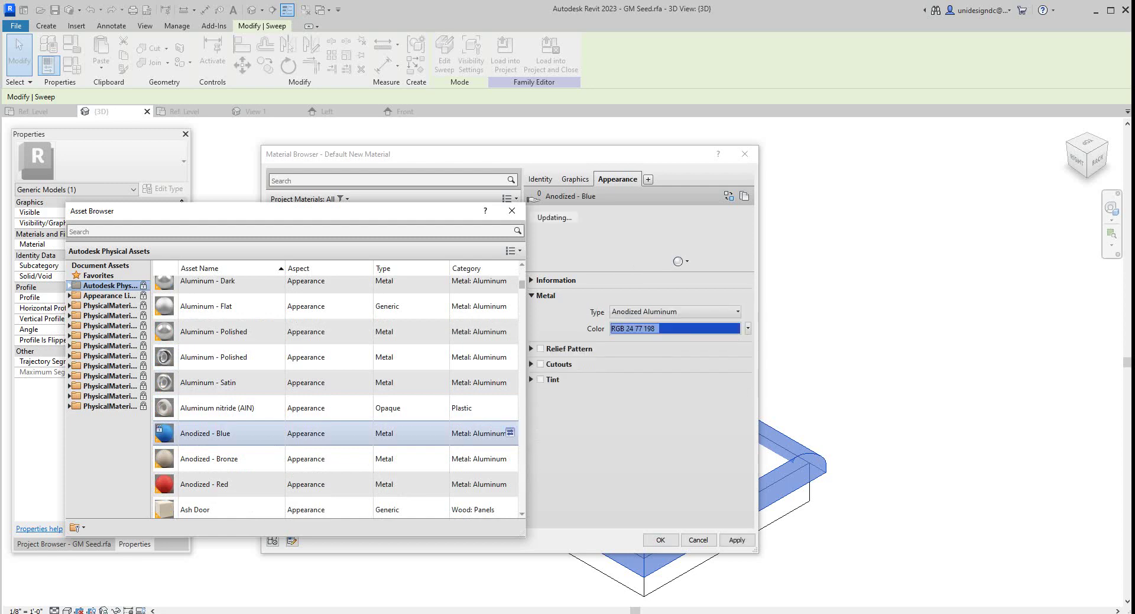
pyautogui.scroll(1, 336, 396)
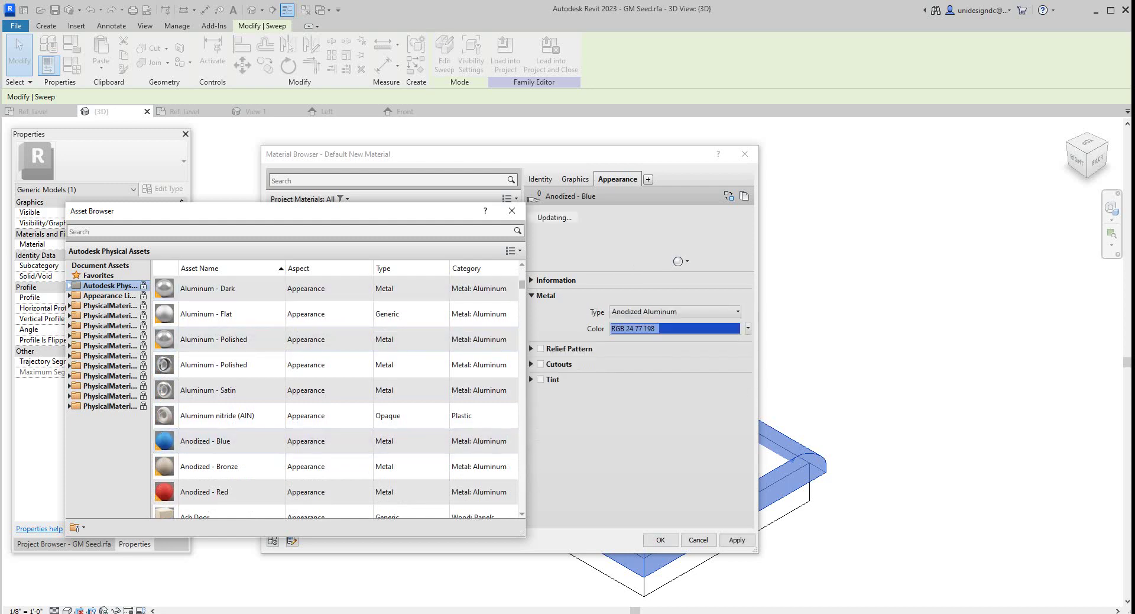
pyautogui.click(737, 540)
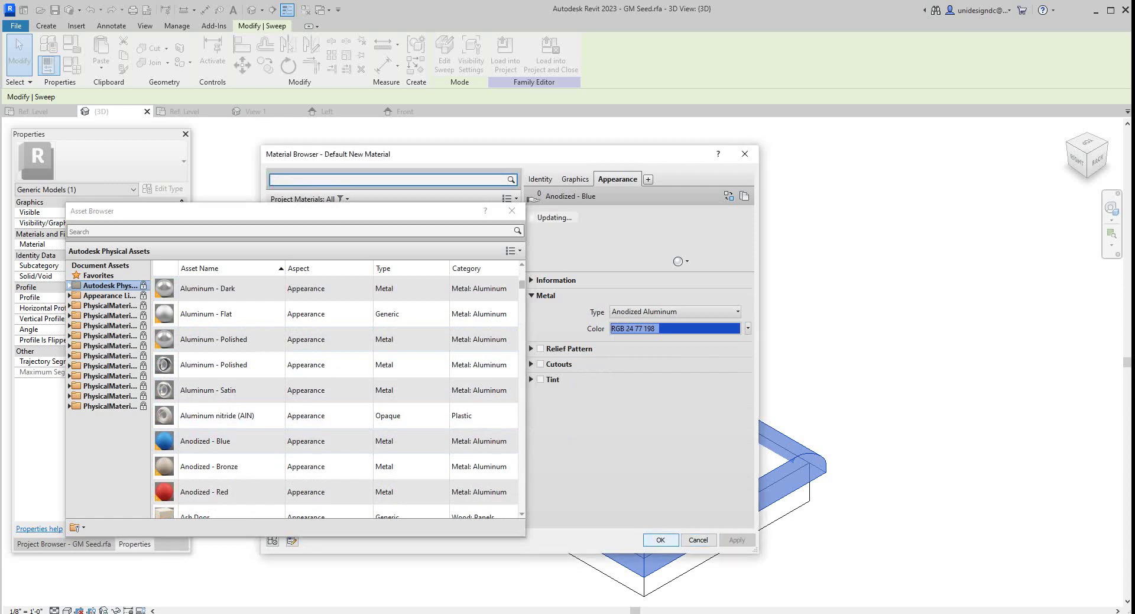
pyautogui.press('Return')
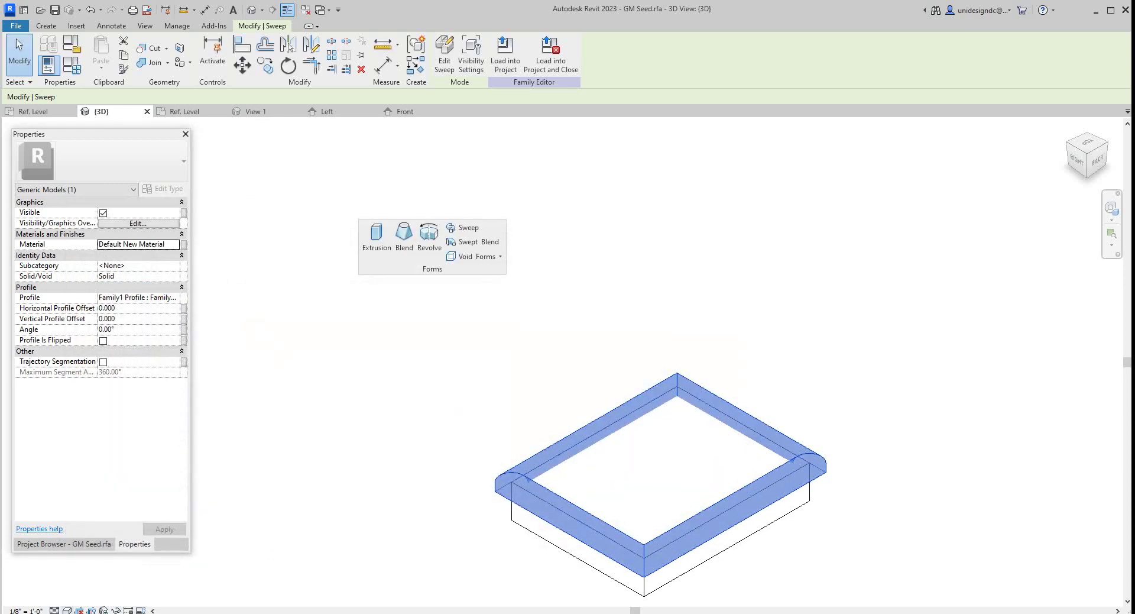
pyautogui.press('Escape')
# Preview the 3D view in Consistent Colors and set its visual style to Realistic
pyautogui.click(67, 610)
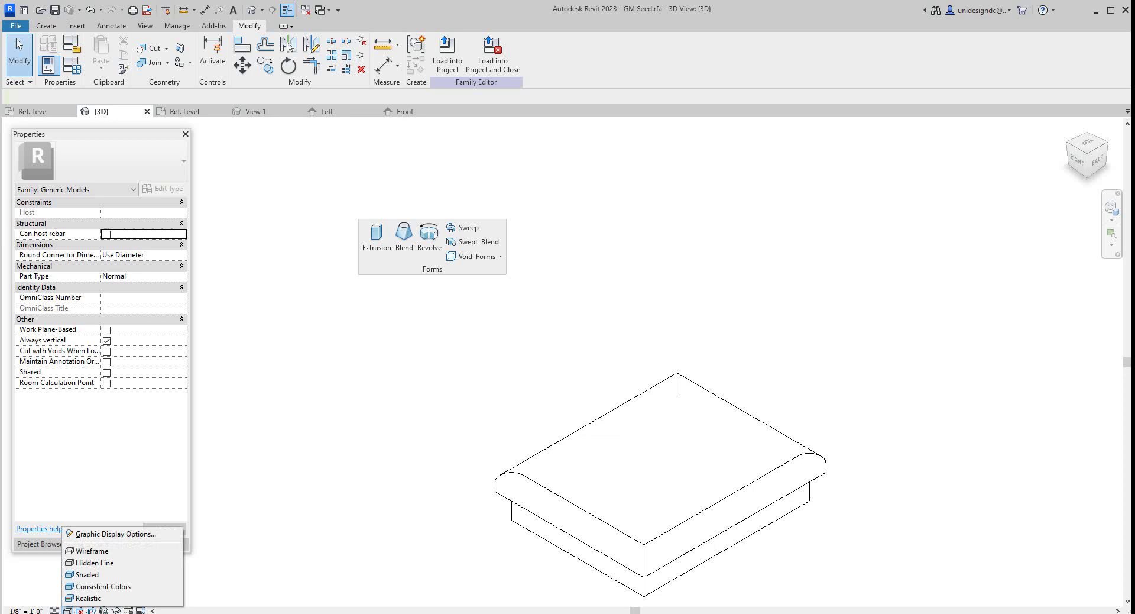
pyautogui.click(103, 586)
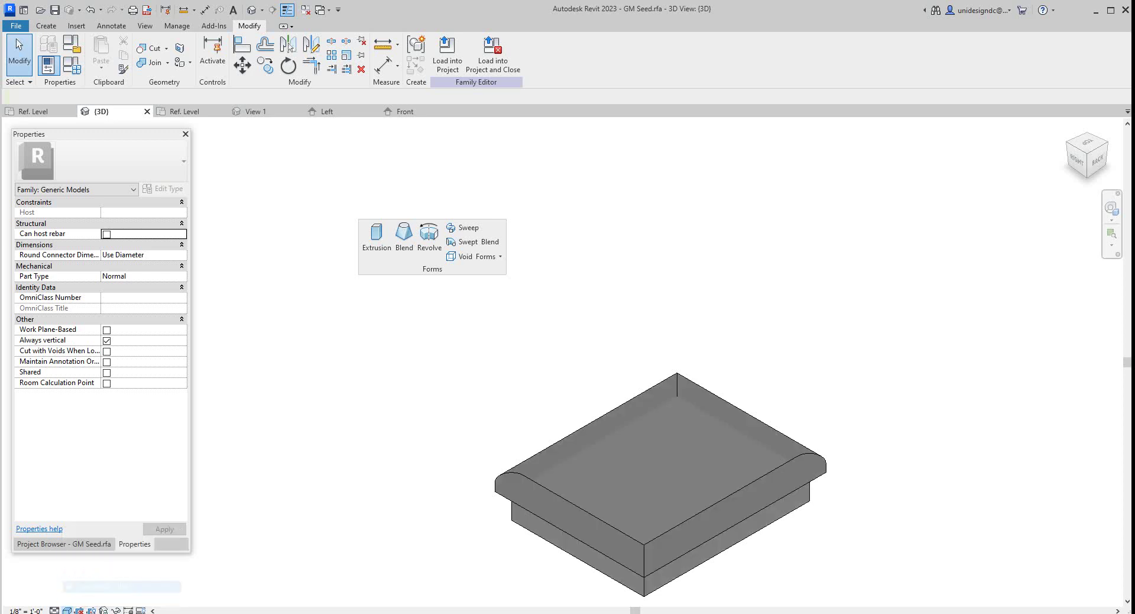
pyautogui.click(67, 609)
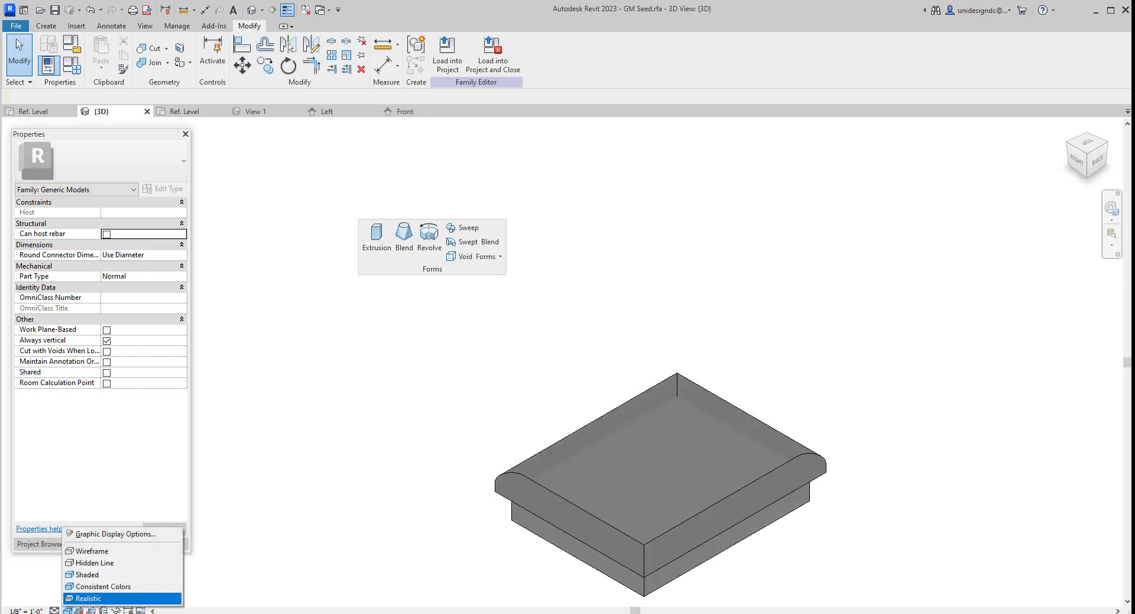
pyautogui.click(103, 598)
# Examine the material finish of the sweep around the box's top at close and full-model range
pyautogui.scroll(3, 491, 519)
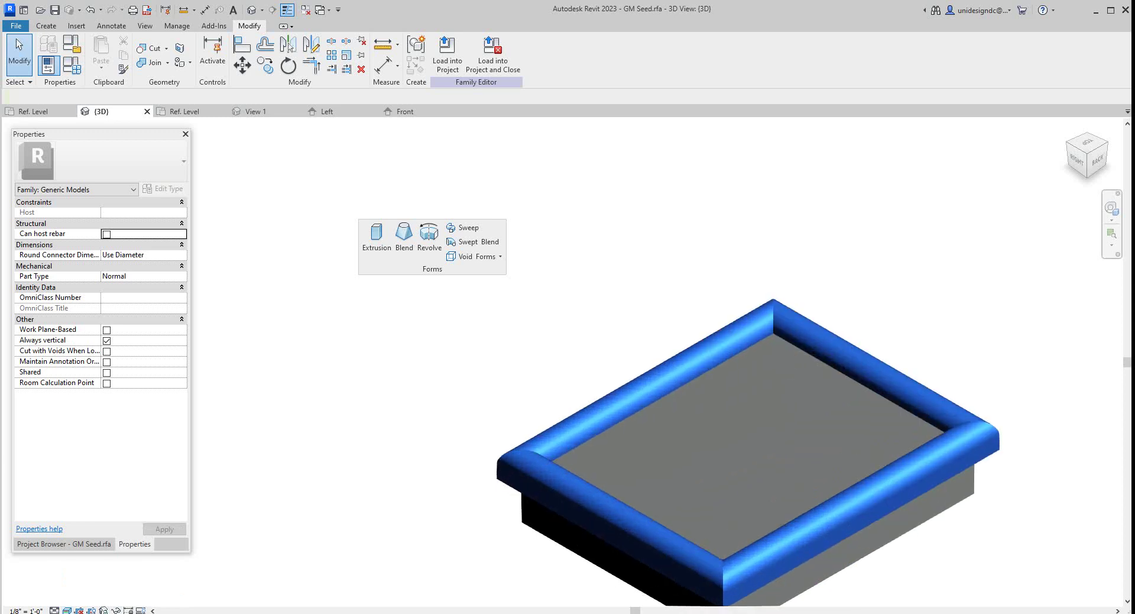
pyautogui.scroll(-3, 877, 340)
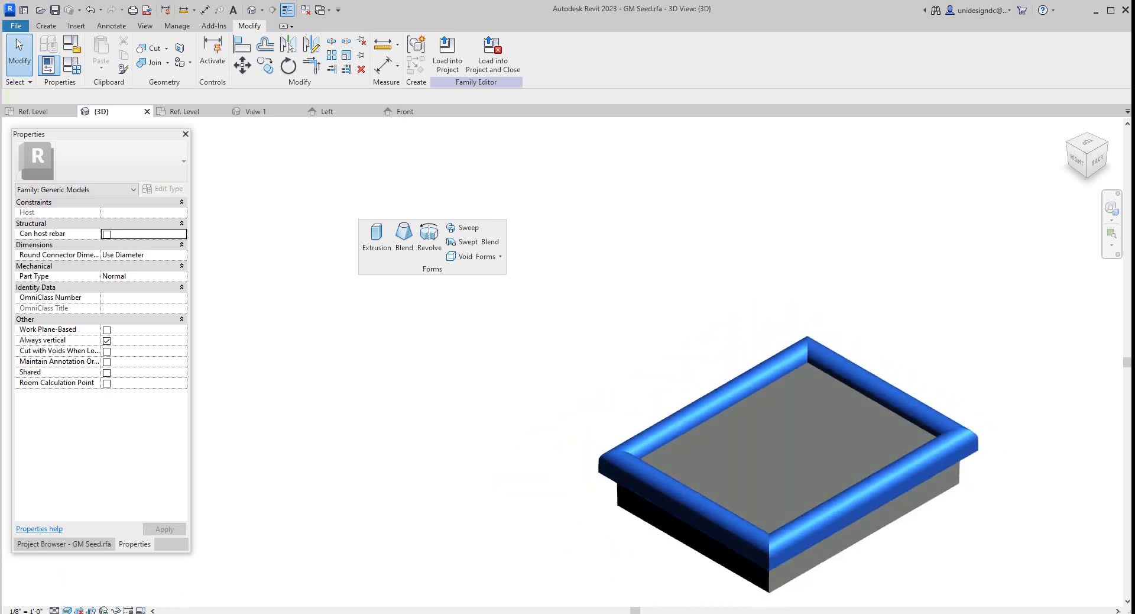
pyautogui.moveTo(1035, 364); pyautogui.dragTo(895, 327, button='middle')
pyautogui.scroll(3, 895, 327)
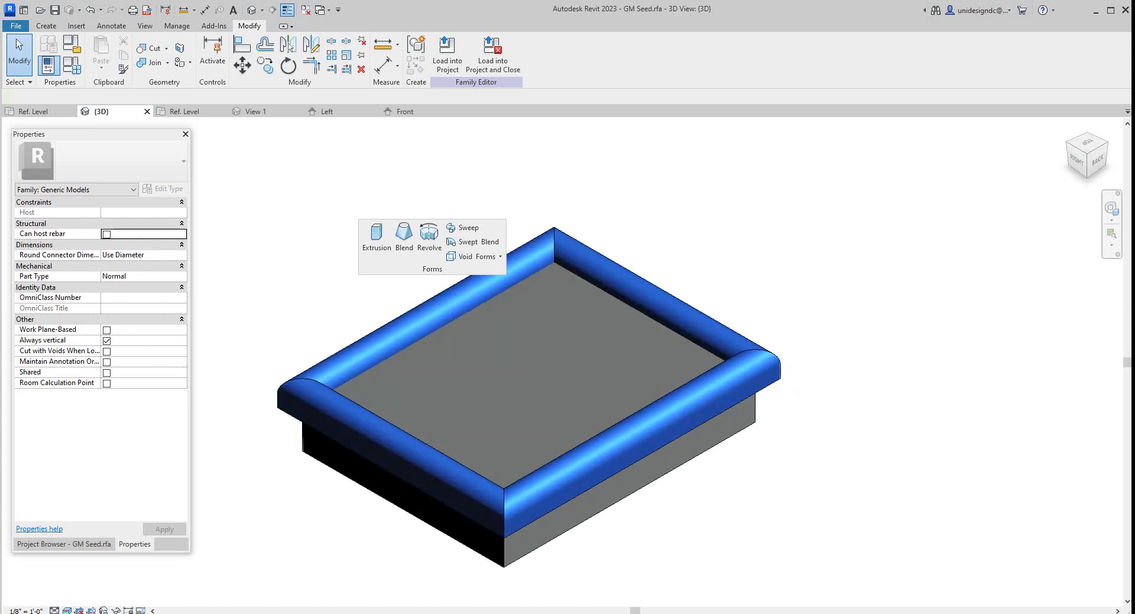
pyautogui.scroll(1, 810, 521)
pyautogui.scroll(-3, 810, 521)
pyautogui.scroll(2, 810, 521)
pyautogui.moveTo(811, 521); pyautogui.dragTo(863, 511, button='middle')
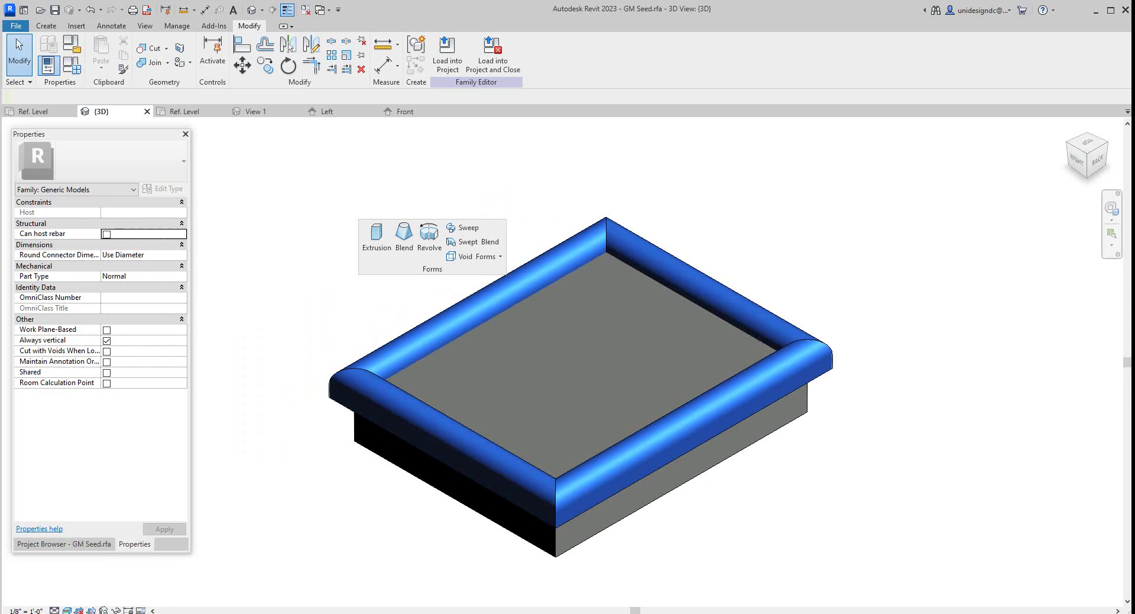